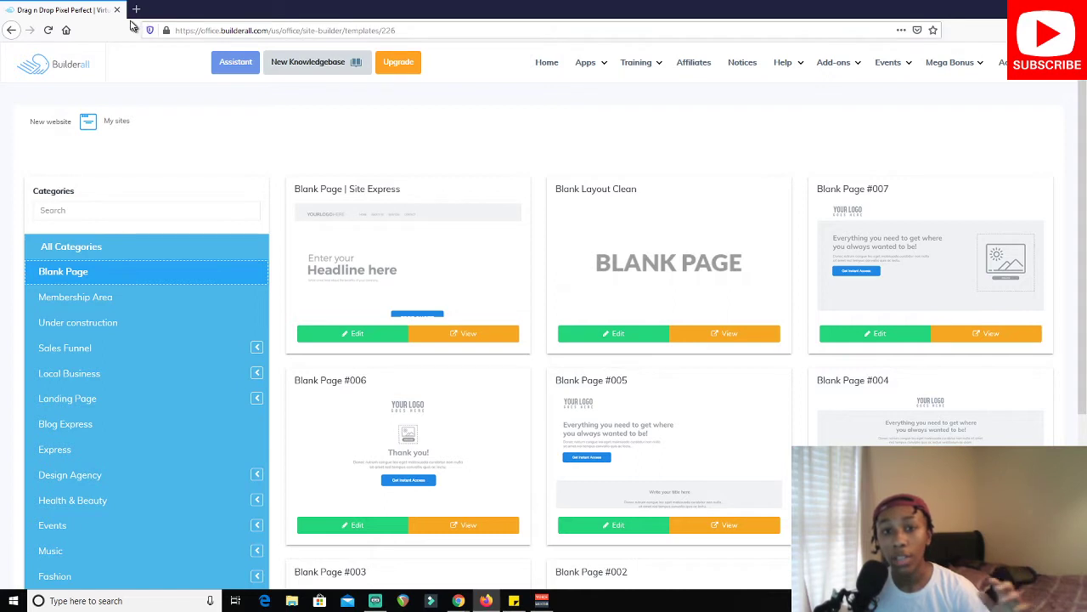
Open the Blank Layout Clean template for editing and show the pages of its default layout
click(595, 338)
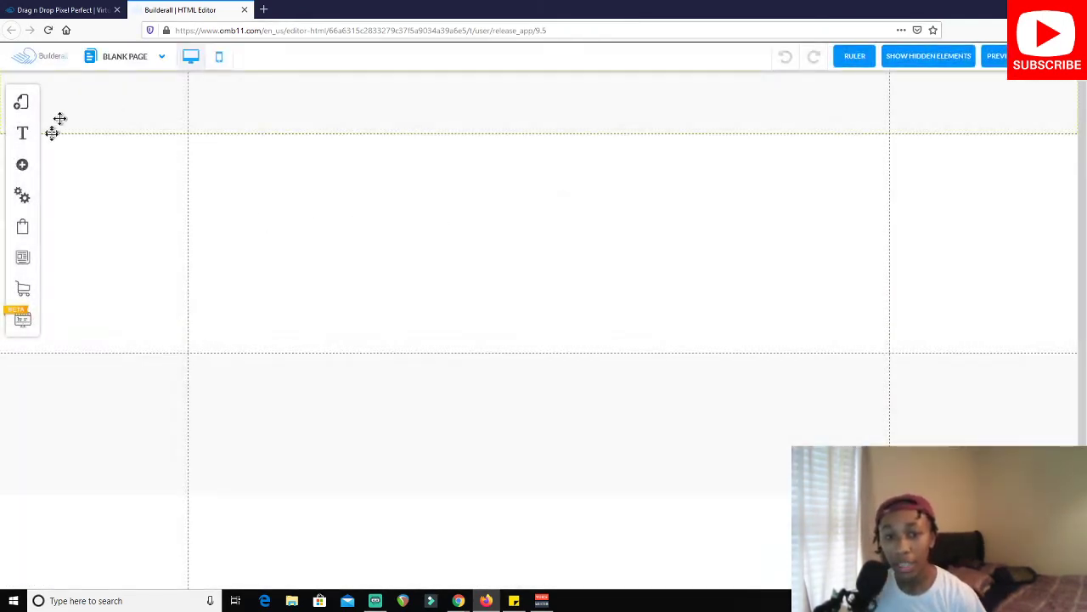
click(23, 165)
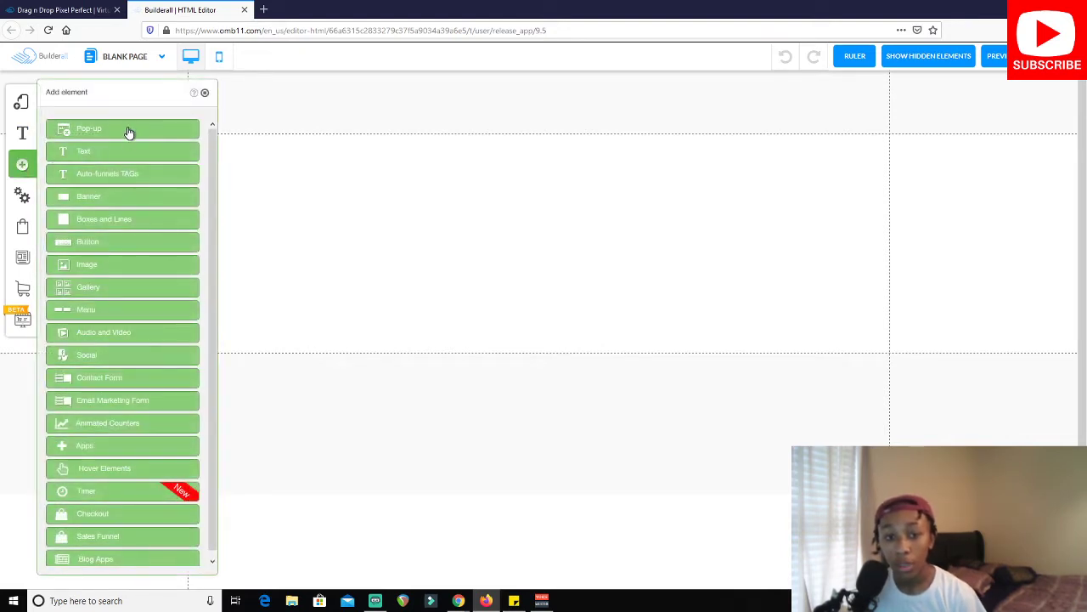
click(22, 103)
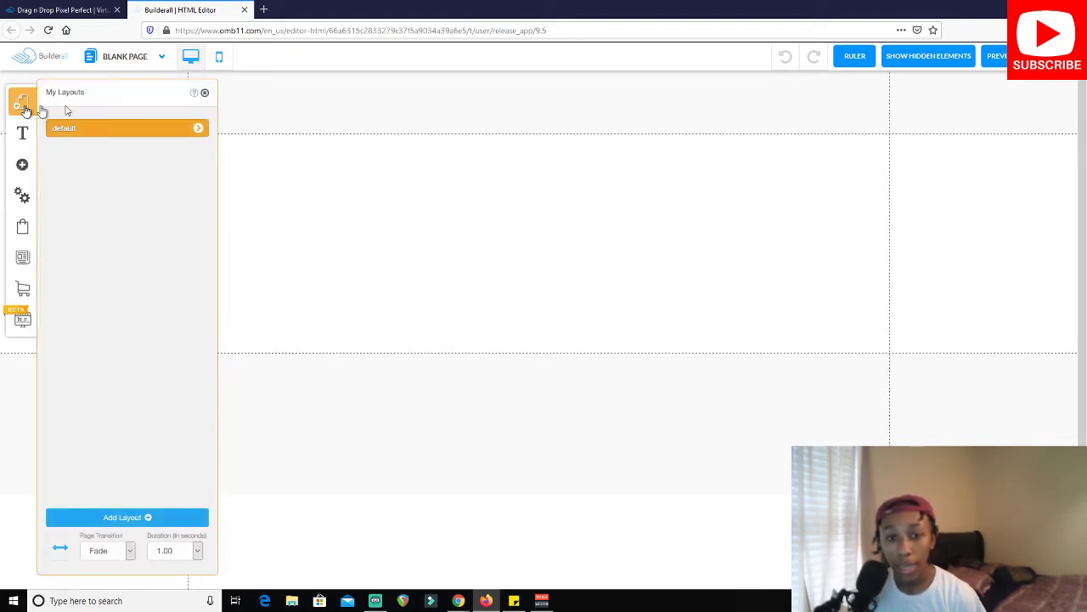
click(201, 130)
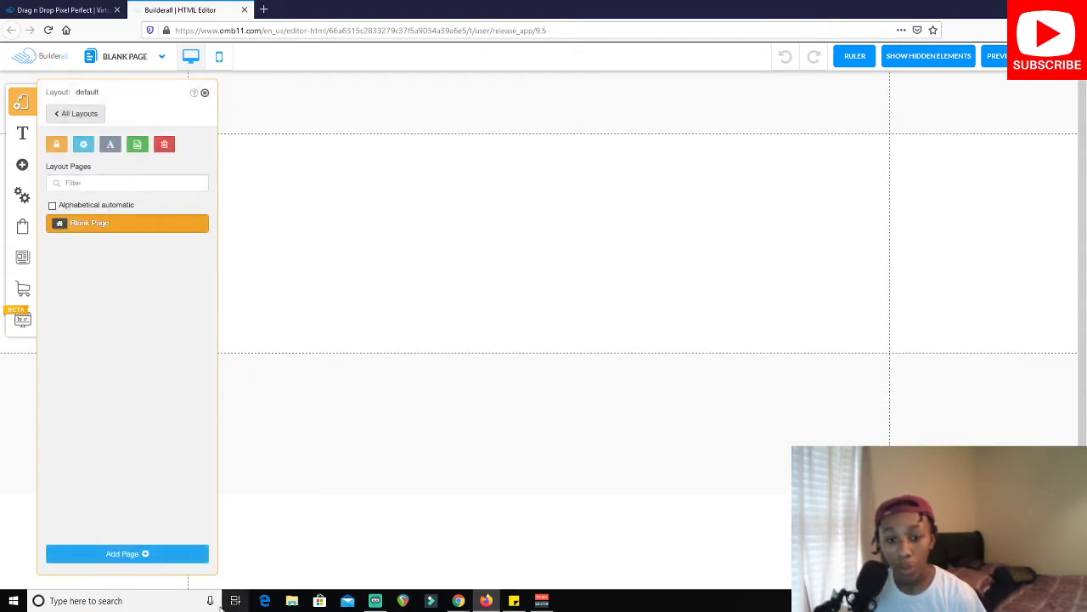
Add a page to the default layout from the Click Pop - Three template, keeping its suggested page name
click(176, 559)
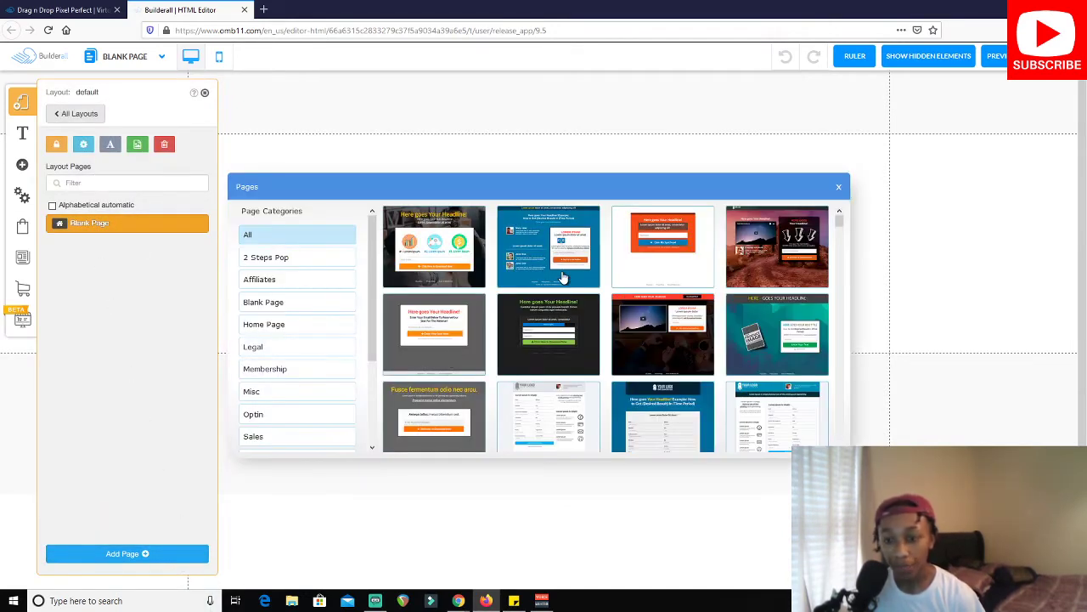
scroll(556, 259, down, 2)
scroll(553, 254, up, 1)
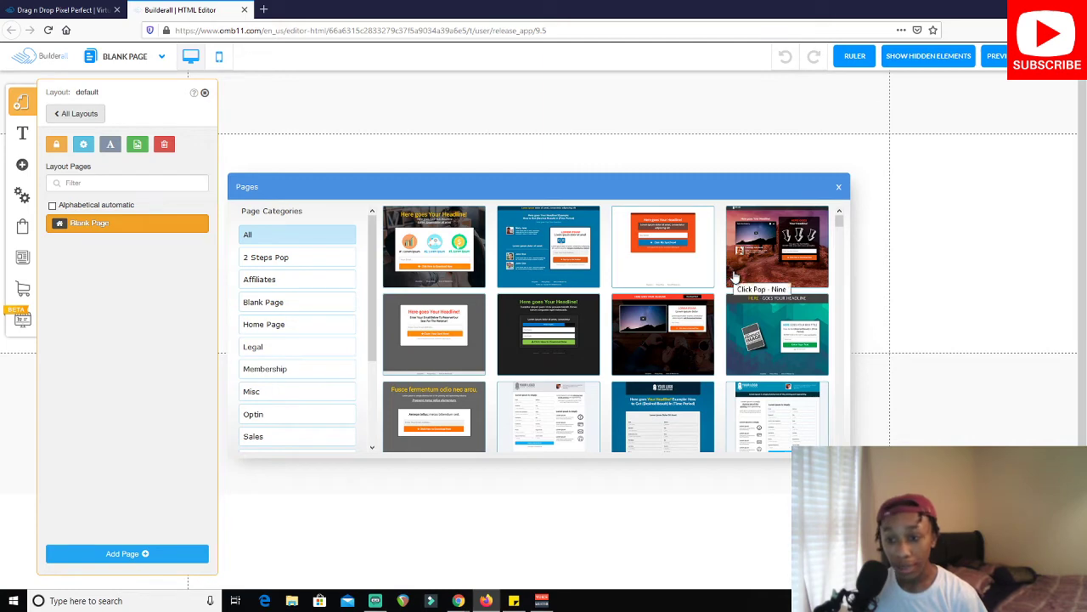
click(763, 318)
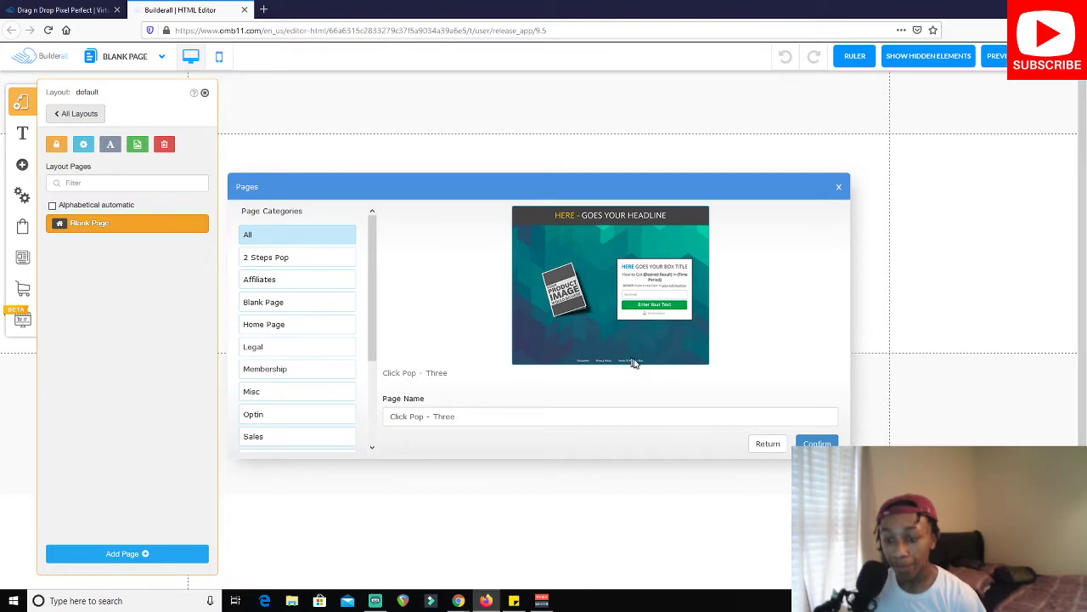
click(800, 444)
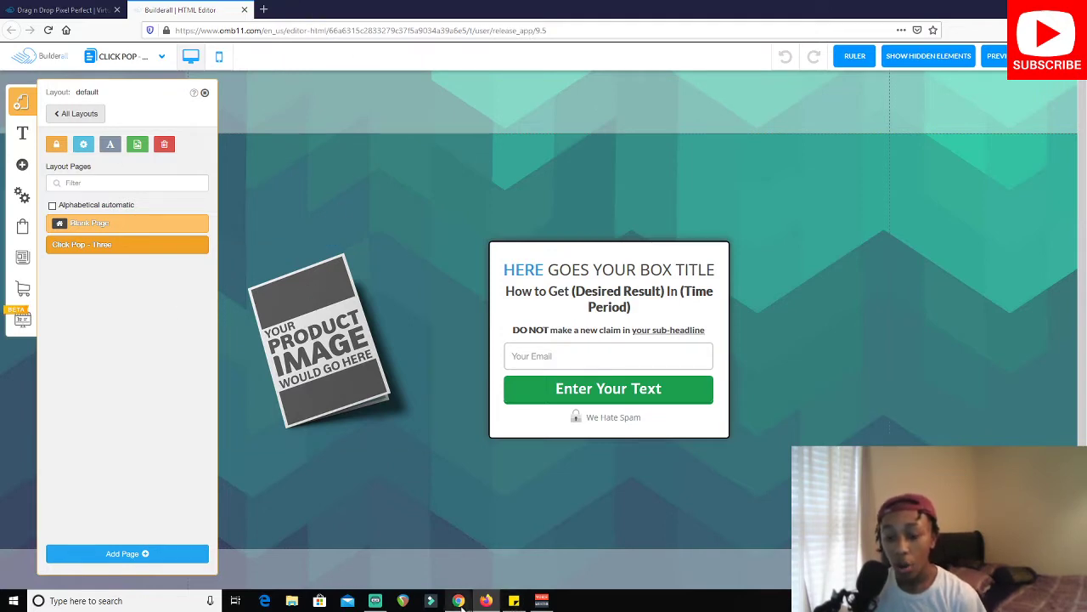
Switch to Chrome and open the Main VSL link in the Diabetes Freedom affiliate links table
mouse_move(458, 601)
click(479, 553)
scroll(208, 107, up, 3)
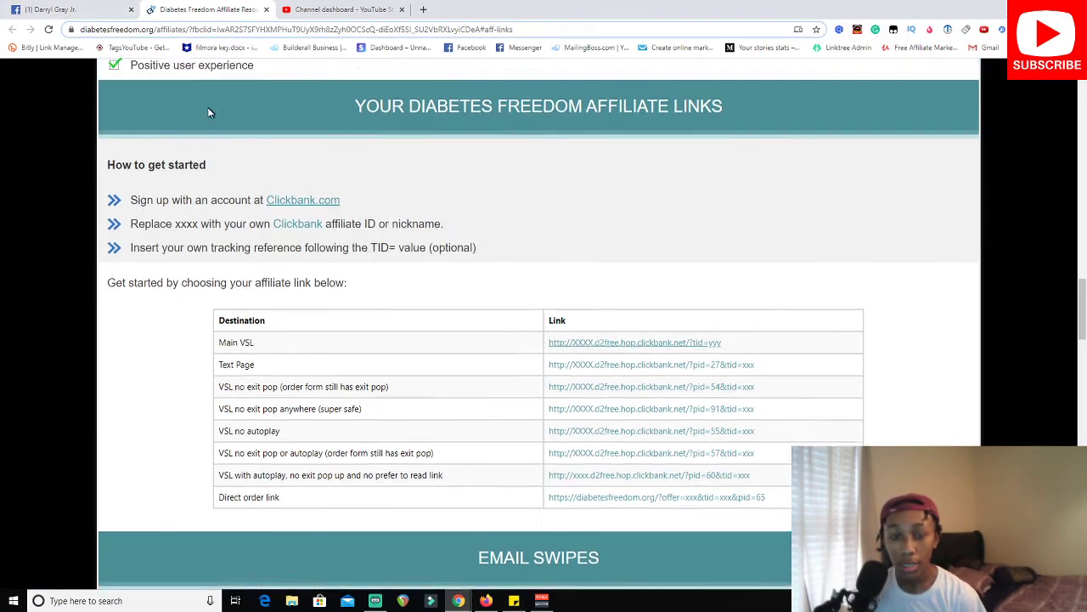
scroll(524, 308, down, 1)
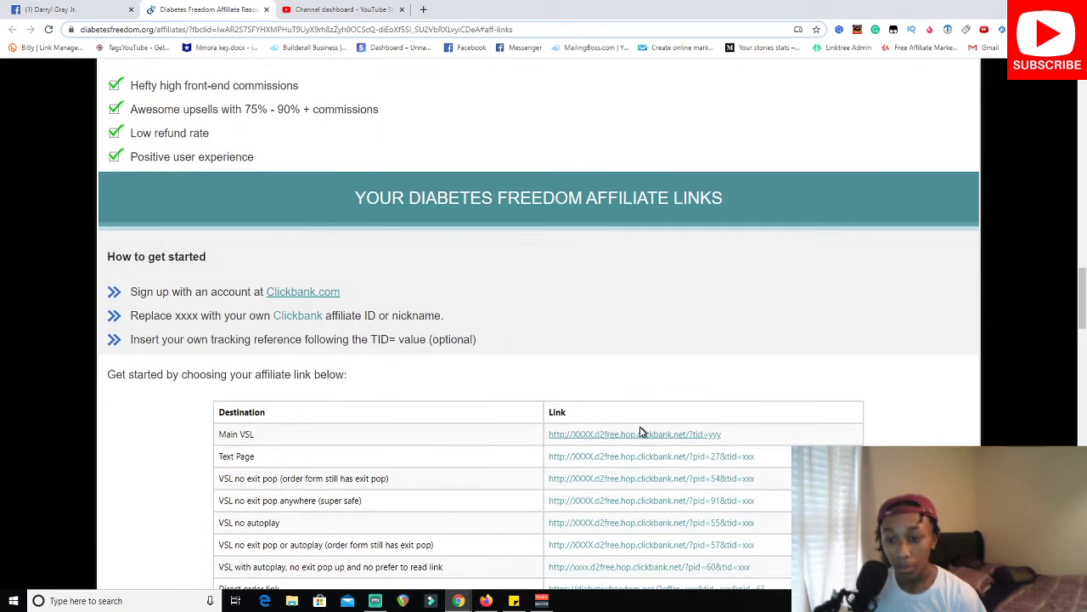
click(633, 436)
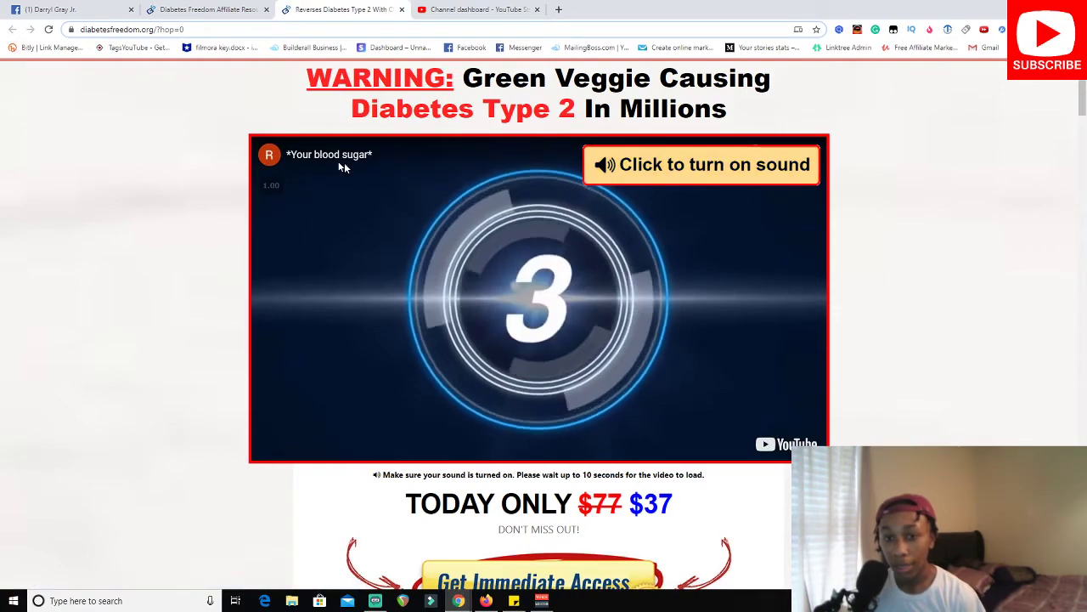
Examine the Diabetes Freedom sales page's offer and FAQ sections, and close that page
scroll(480, 216, down, 3)
scroll(481, 227, down, 7)
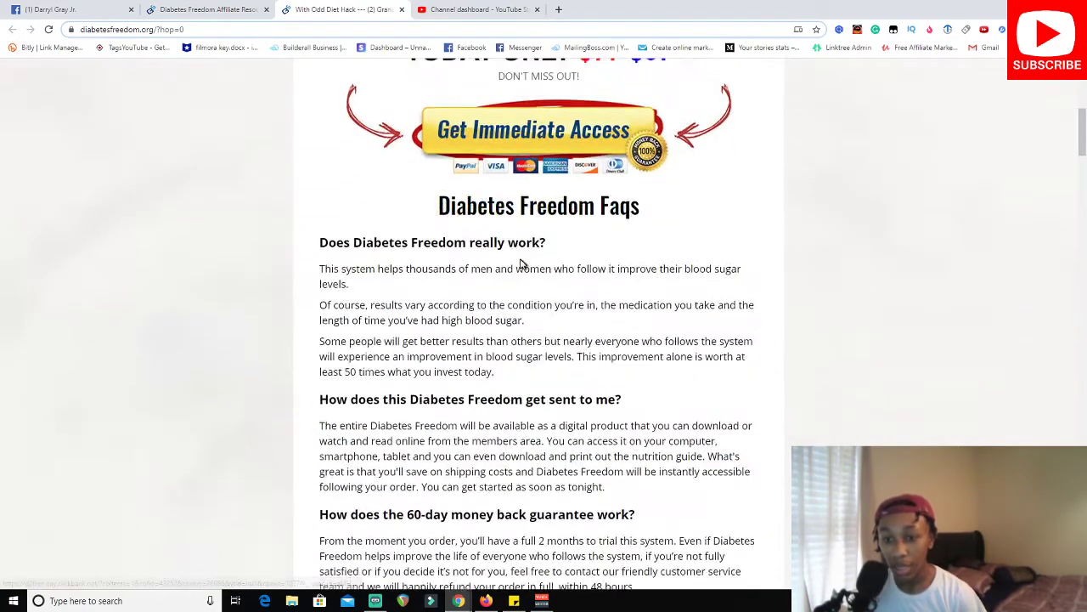
scroll(510, 260, down, 9)
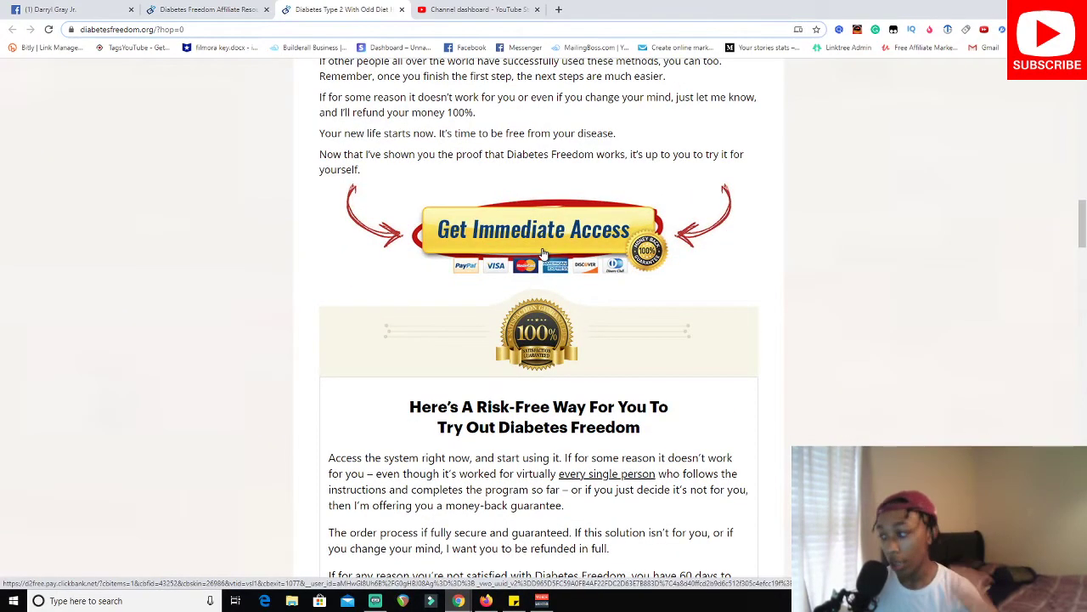
scroll(535, 251, up, 3)
scroll(520, 247, up, 10)
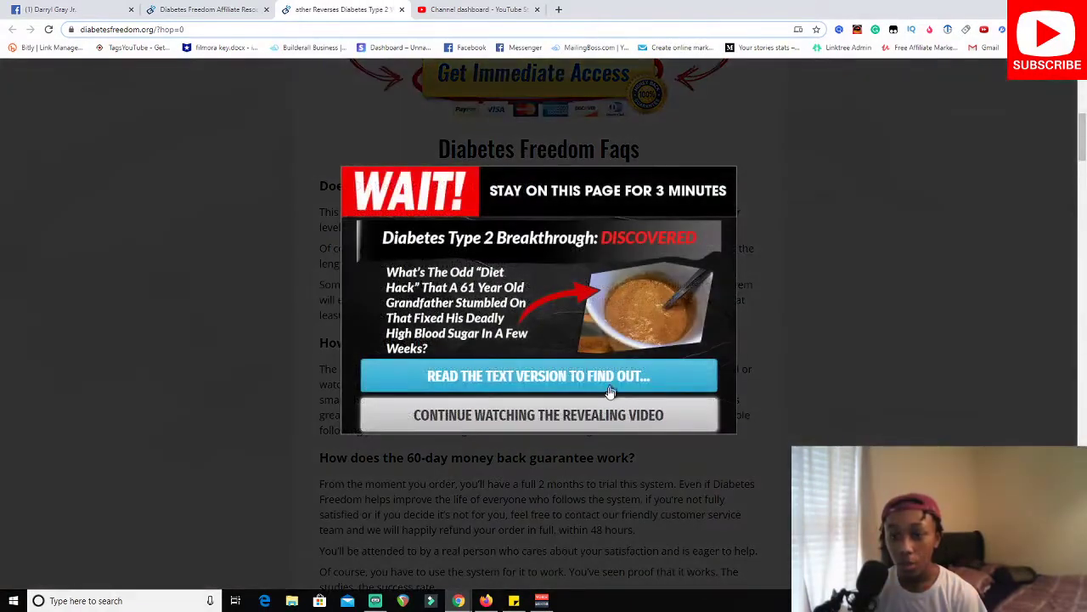
click(402, 9)
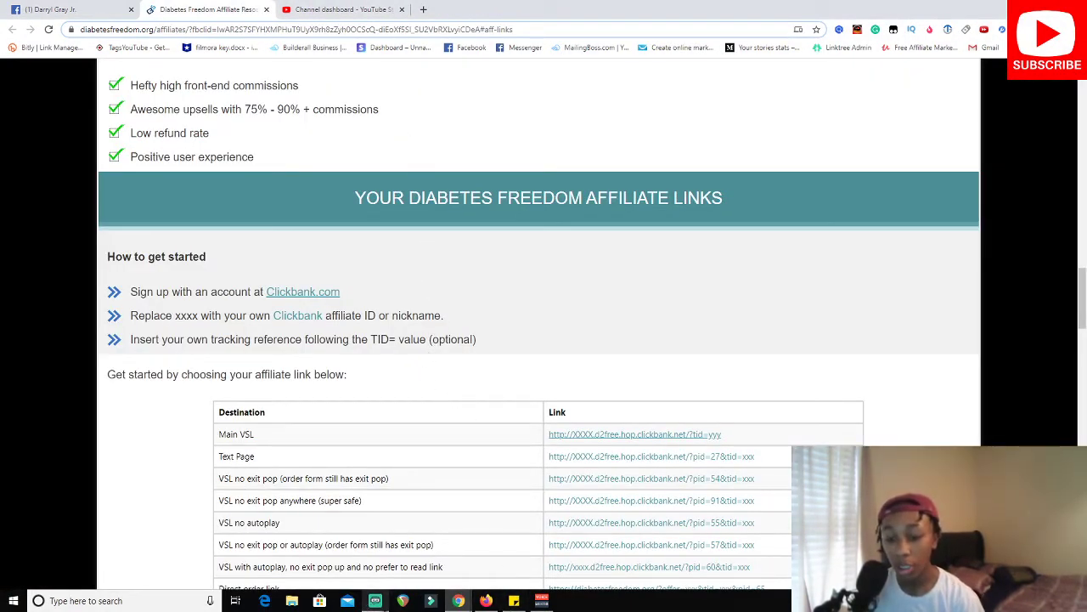
Switch back to the Builderall editor in Firefox and replace the opt-in box title with "Do You Struggle With Diabetees"
click(486, 603)
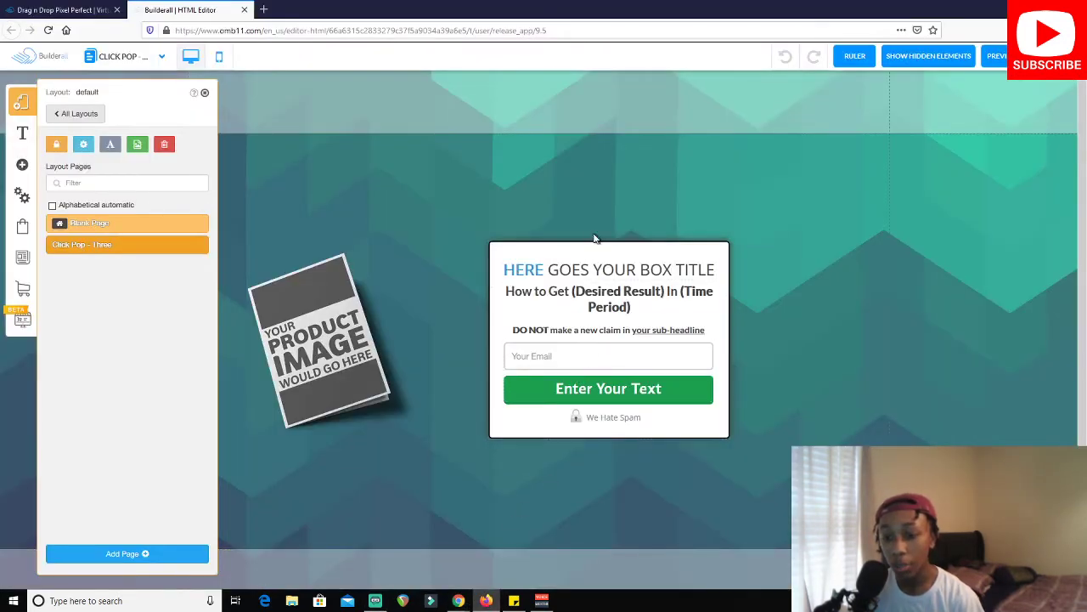
click(703, 270)
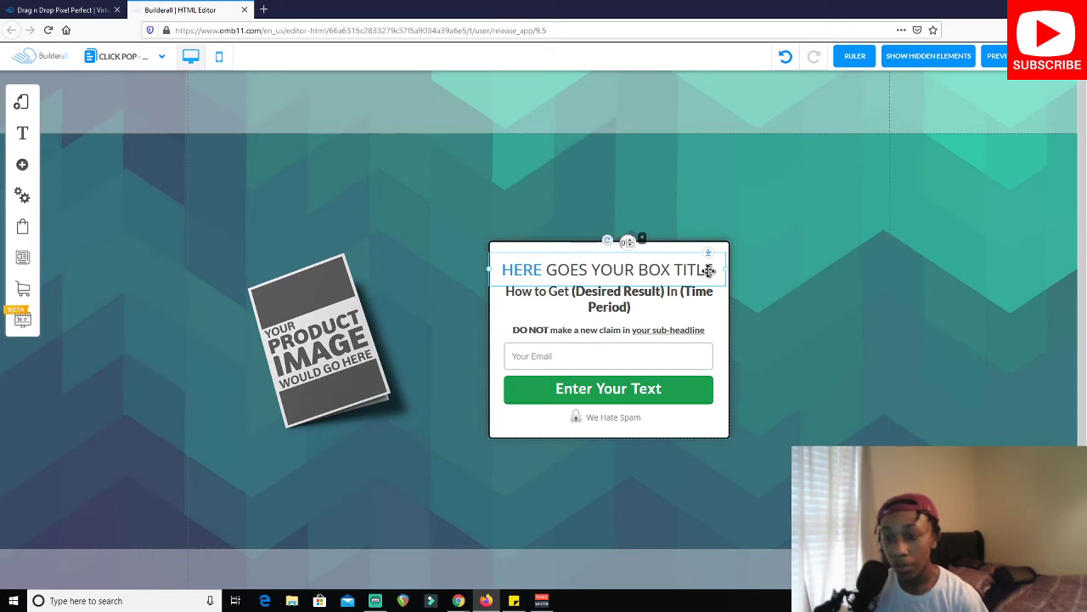
double_click(709, 270)
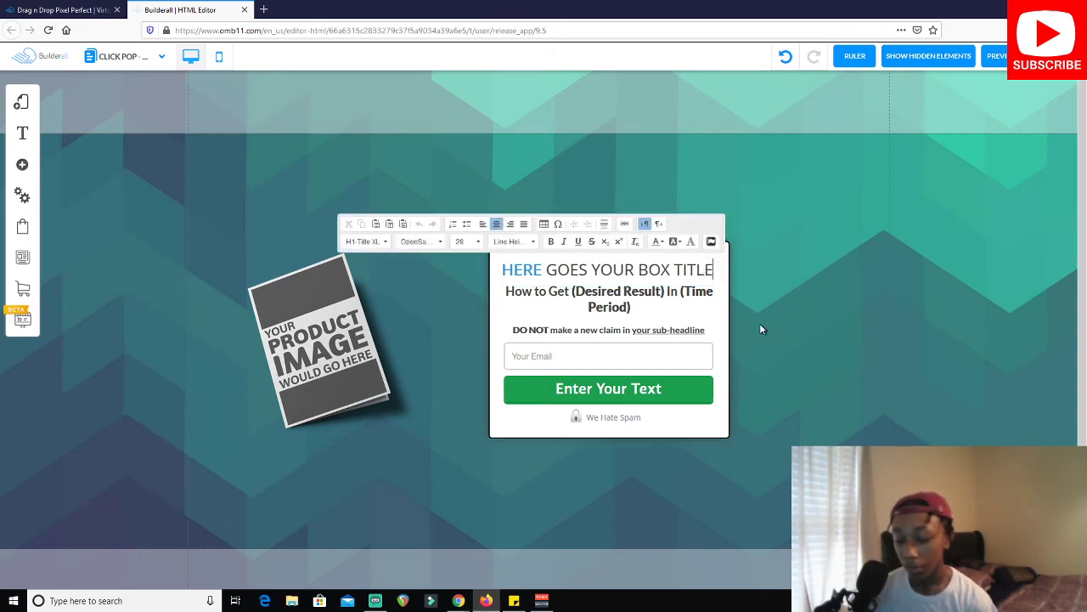
key(BackSpace)
key(BackSpace)
key(BackSpace)
key(BackSpace)
key(BackSpace)
key(BackSpace)
key(BackSpace)
key(BackSpace)
key(BackSpace)
key(BackSpace)
key(BackSpace)
key(BackSpace)
key(BackSpace)
key(BackSpace)
key(BackSpace)
key(BackSpace)
key(BackSpace)
key(BackSpace)
key(BackSpace)
key(BackSpace)
key(BackSpace)
key(BackSpace)
key(BackSpace)
key(BackSpace)
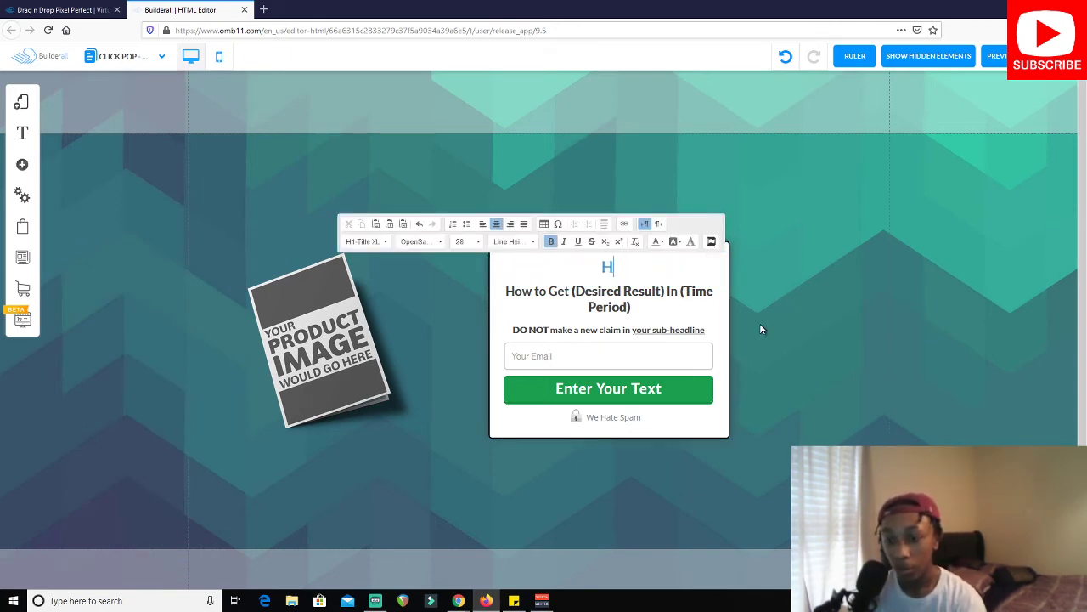
text(Do)
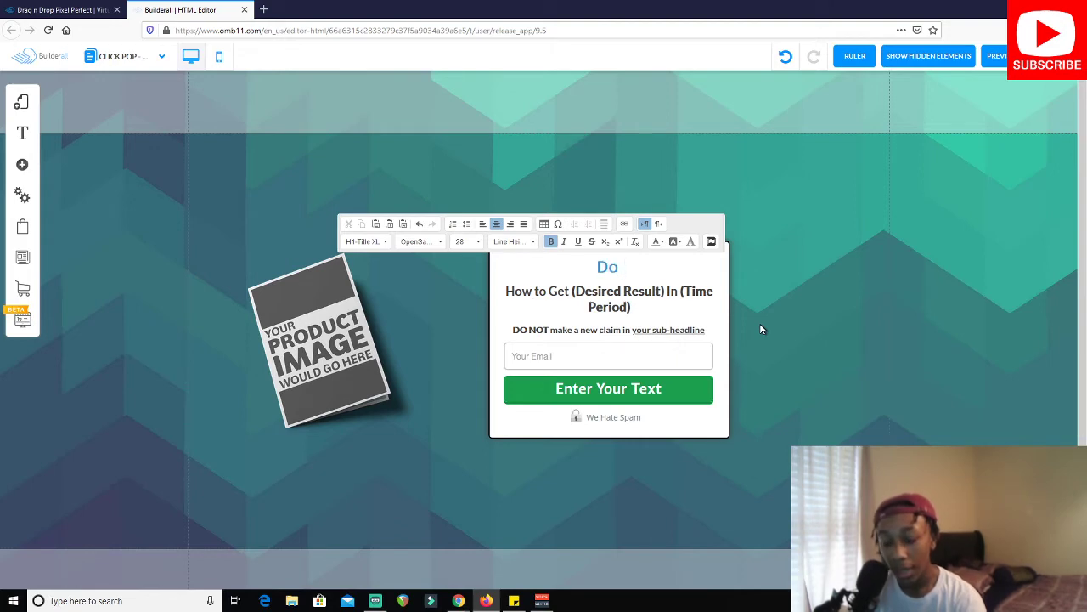
text( You)
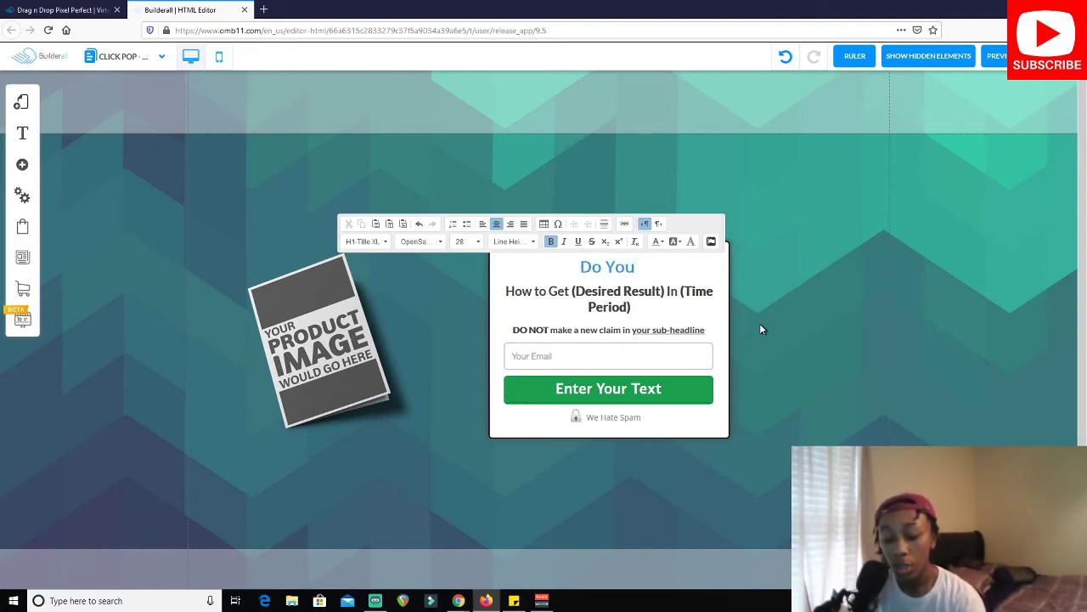
text( Strug)
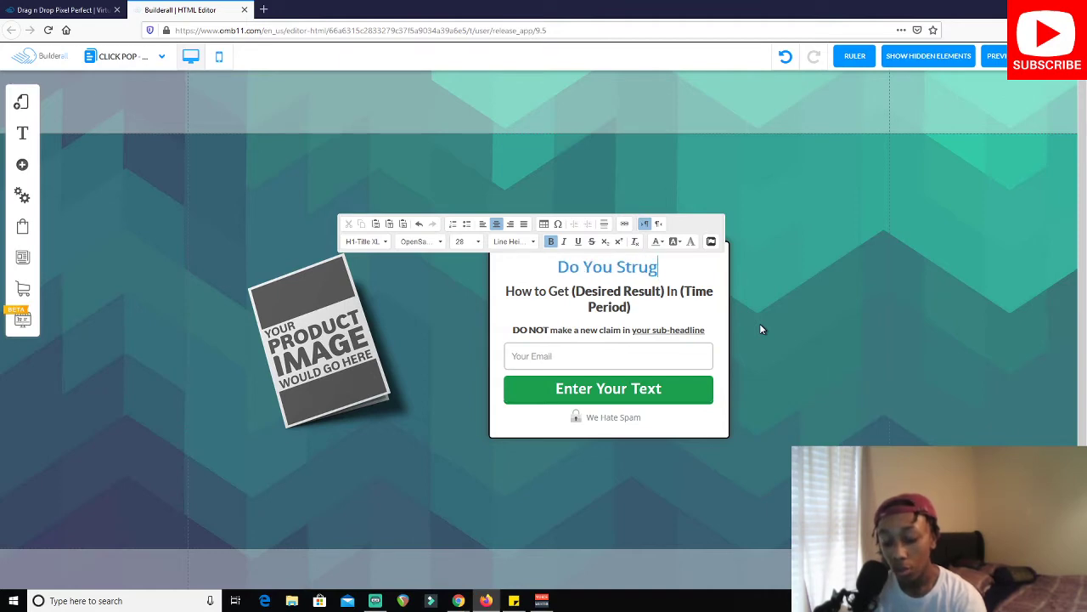
text(gle With Dia)
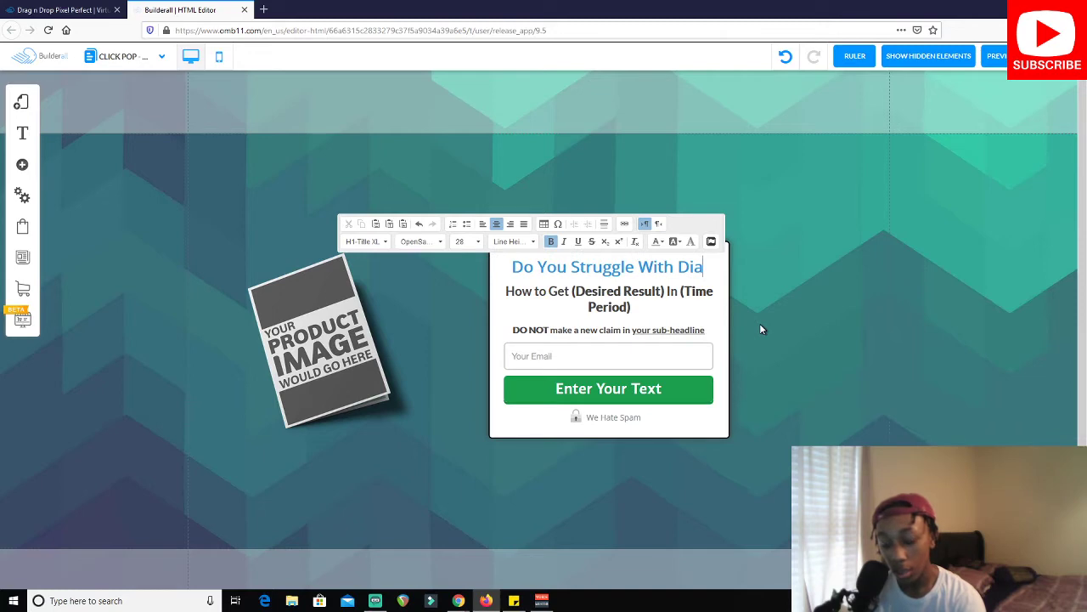
text(betes)
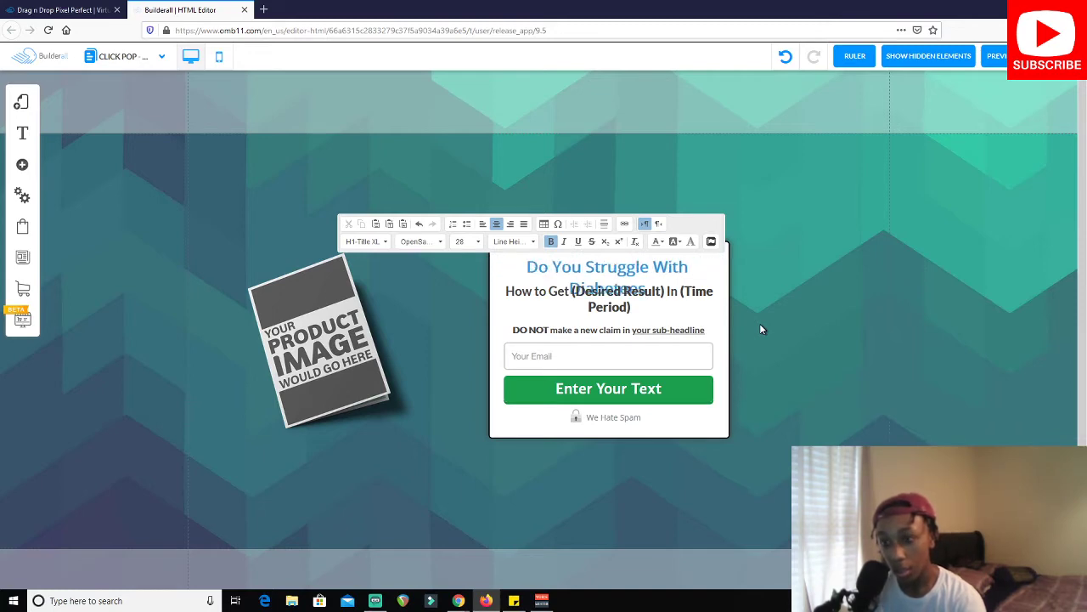
click(833, 303)
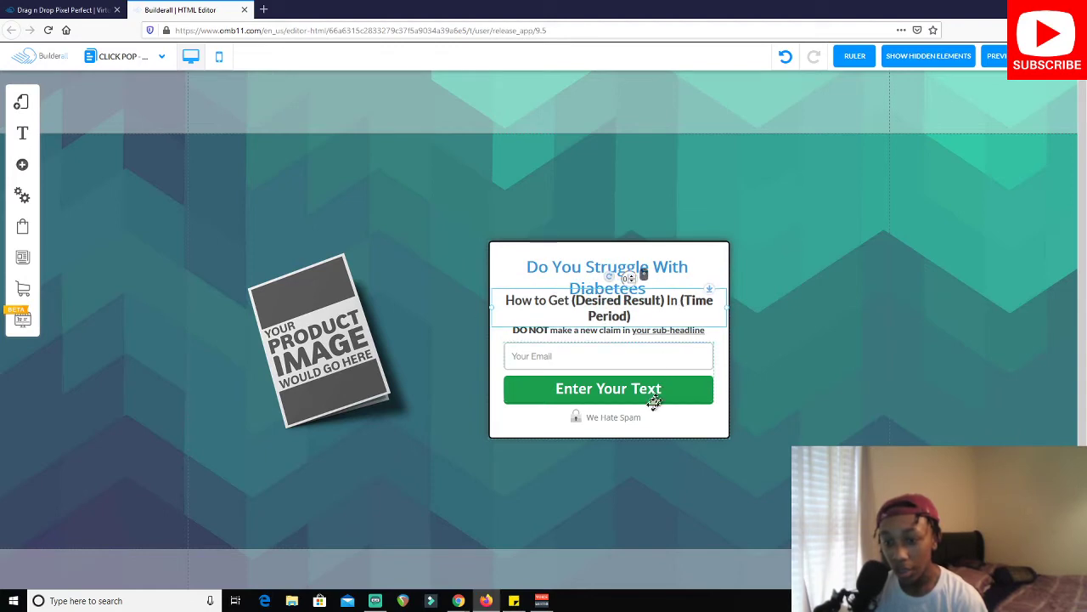
Move the email form, its button and the "We Hate Spam" note slightly down, and centre the form in the box
drag(626, 417, 590, 396)
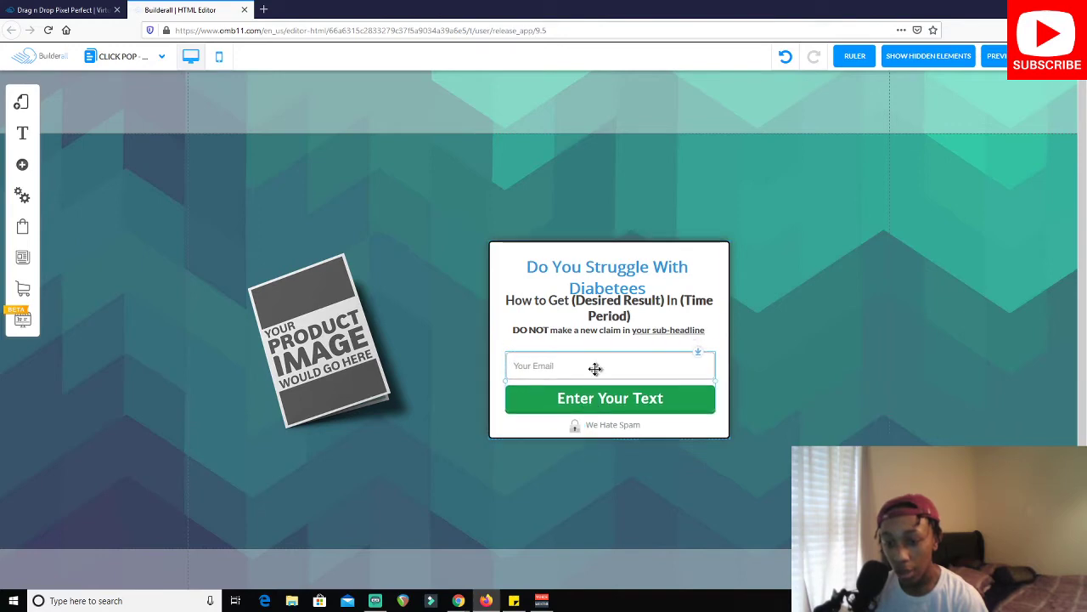
right_click(595, 375)
click(583, 299)
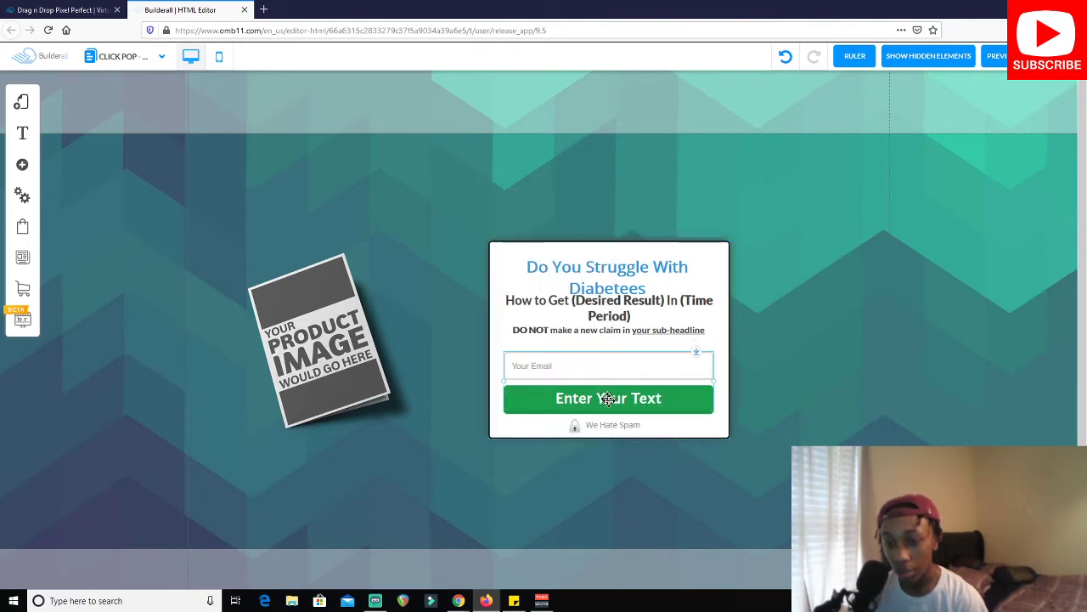
right_click(609, 425)
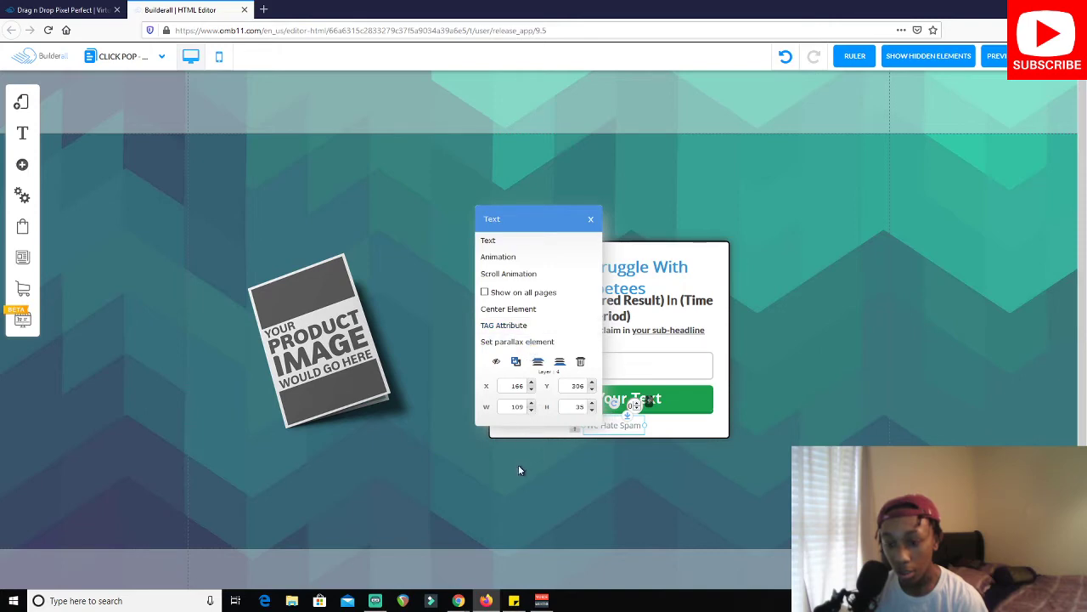
click(536, 434)
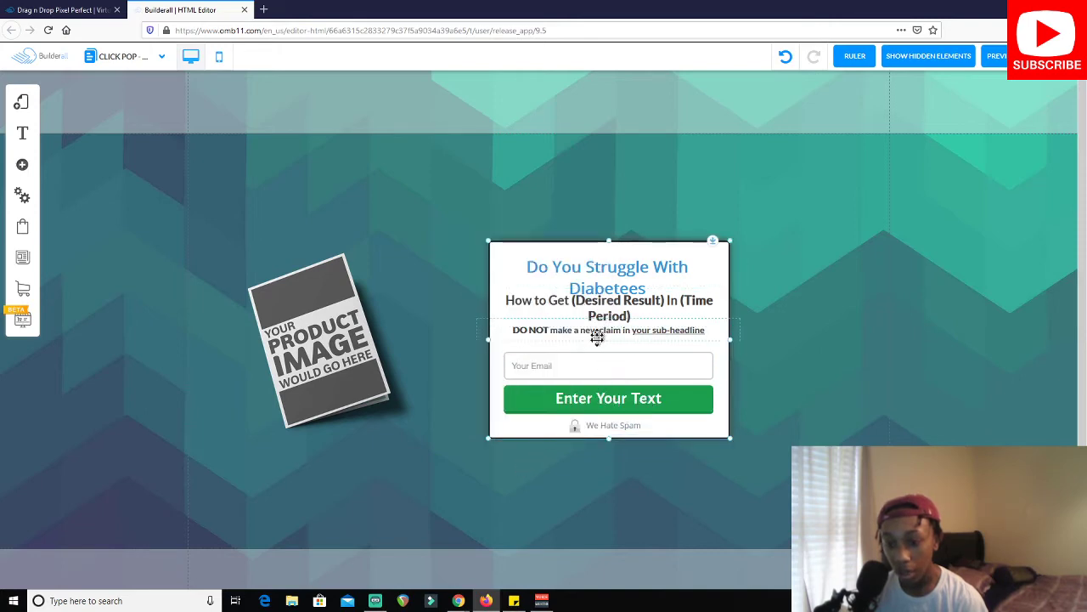
Move the "DO NOT make a new claim" line and the "How to Get" subheading slightly down, and centre both in the box
drag(610, 330, 610, 339)
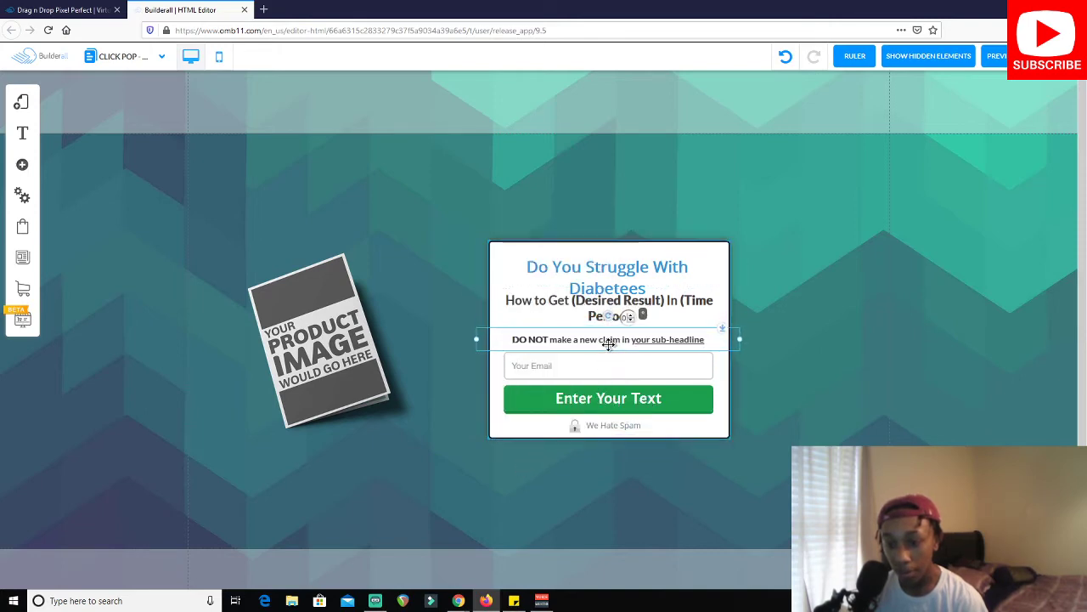
right_click(610, 338)
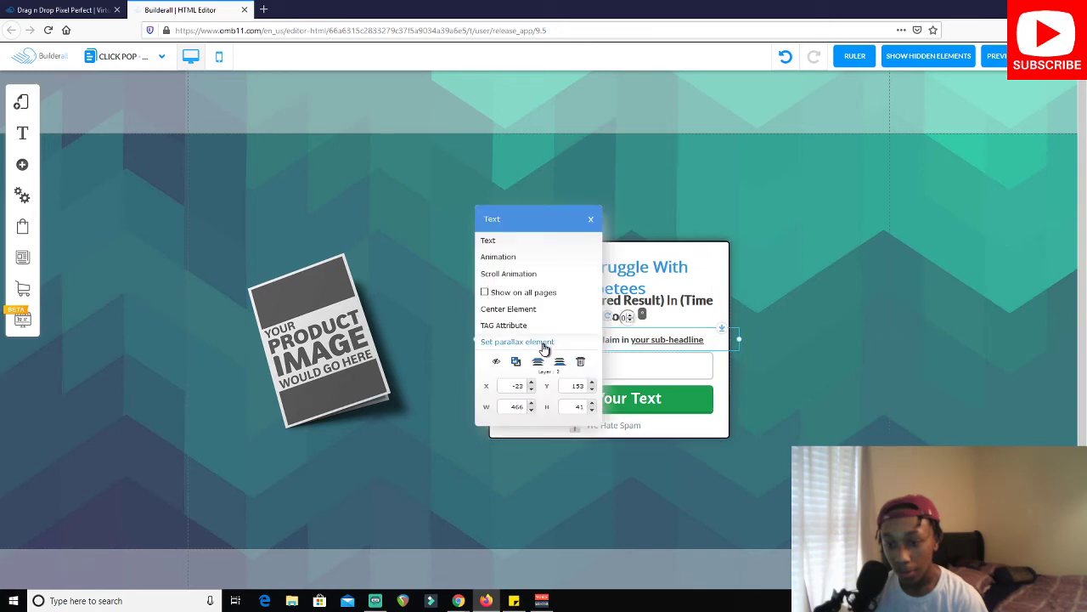
click(530, 306)
drag(578, 303, 572, 309)
right_click(573, 308)
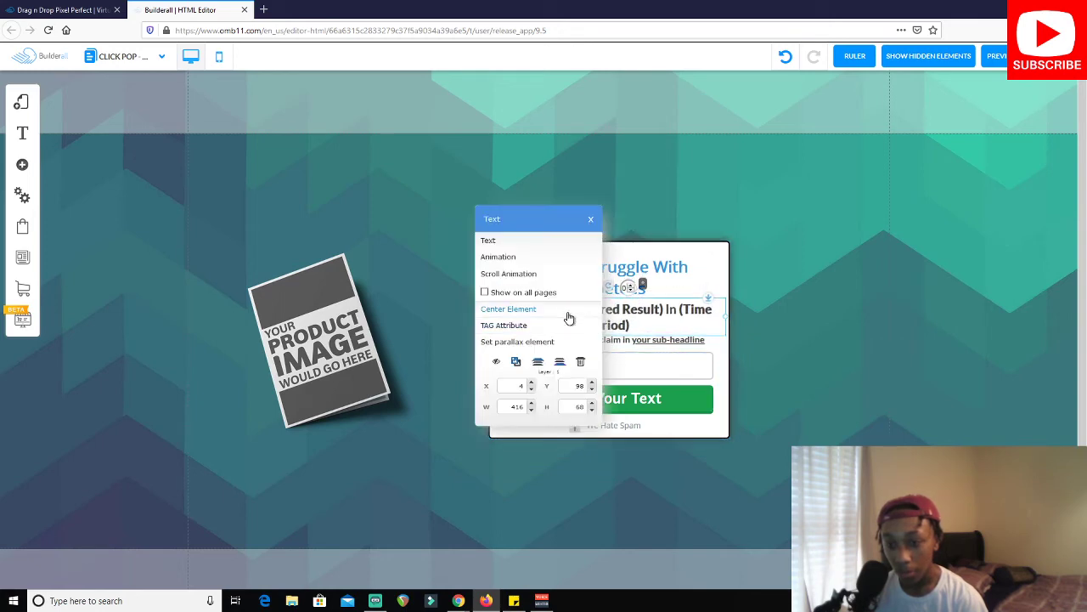
click(568, 309)
Add a question mark at the end of the opt-in box title
click(664, 290)
double_click(665, 289)
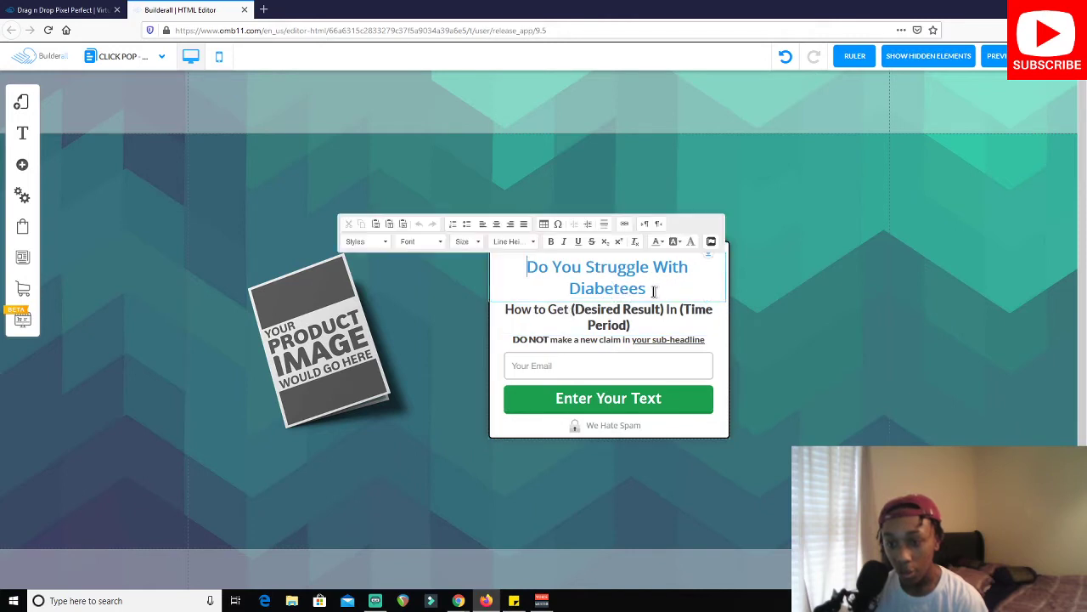
text(?)
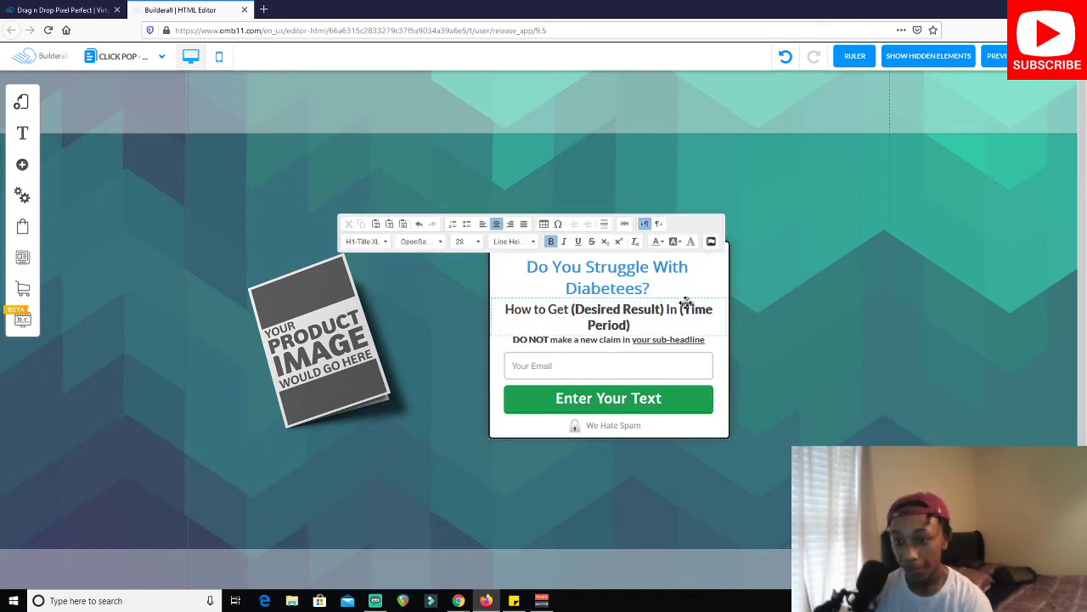
Replace the "How to Get" subheading with "Free Video Reveals What Your Eating Could Be The Major Cause"
double_click(645, 326)
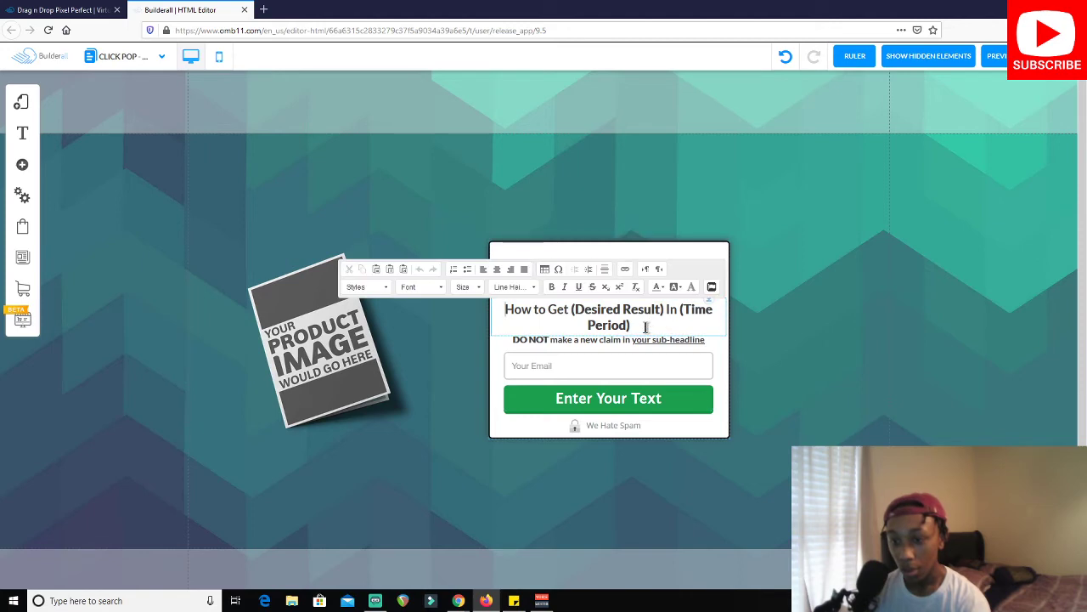
key(BackSpace)
key(BackSpace)
key(BackSpace)
key(BackSpace)
key(BackSpace)
key(BackSpace)
key(BackSpace)
key(BackSpace)
key(BackSpace)
key(BackSpace)
key(BackSpace)
key(BackSpace)
key(BackSpace)
key(BackSpace)
key(BackSpace)
key(BackSpace)
key(BackSpace)
key(BackSpace)
key(BackSpace)
key(BackSpace)
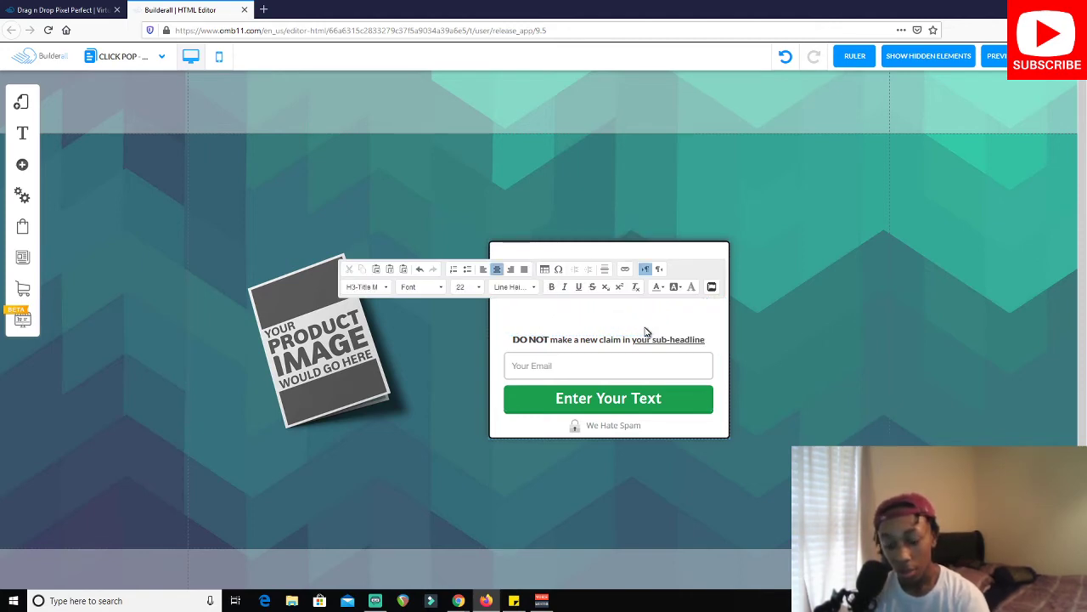
text(Free)
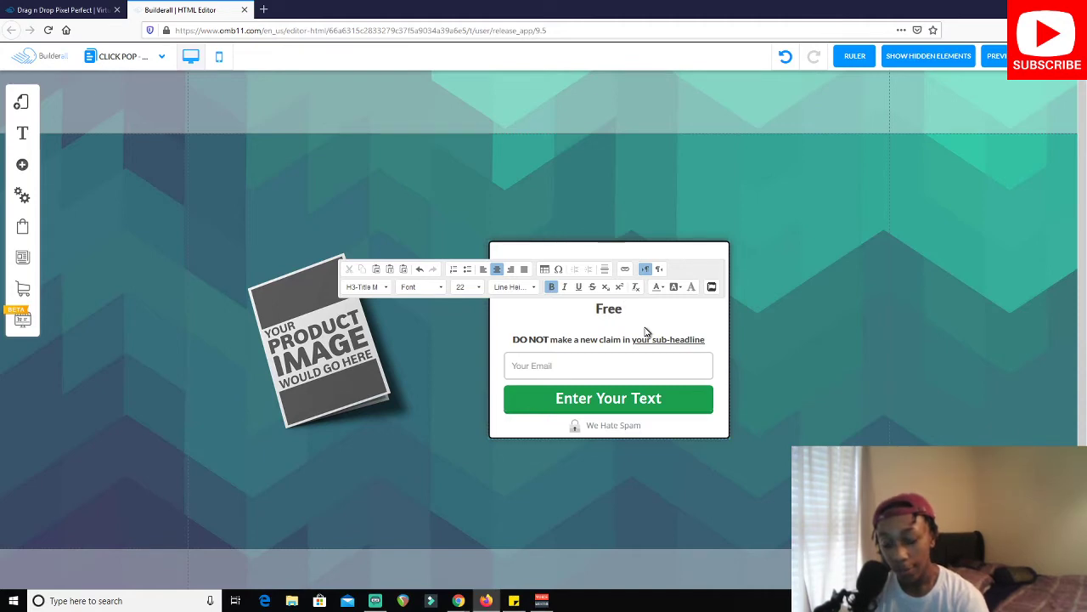
text( Video R)
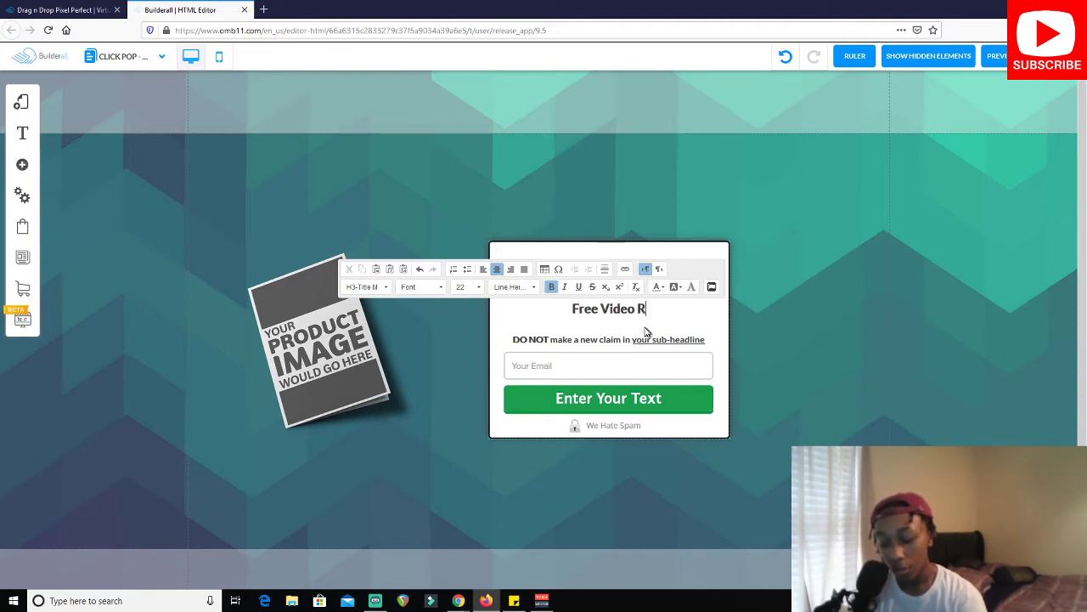
text(el)
key(BackSpace)
key(BackSpace)
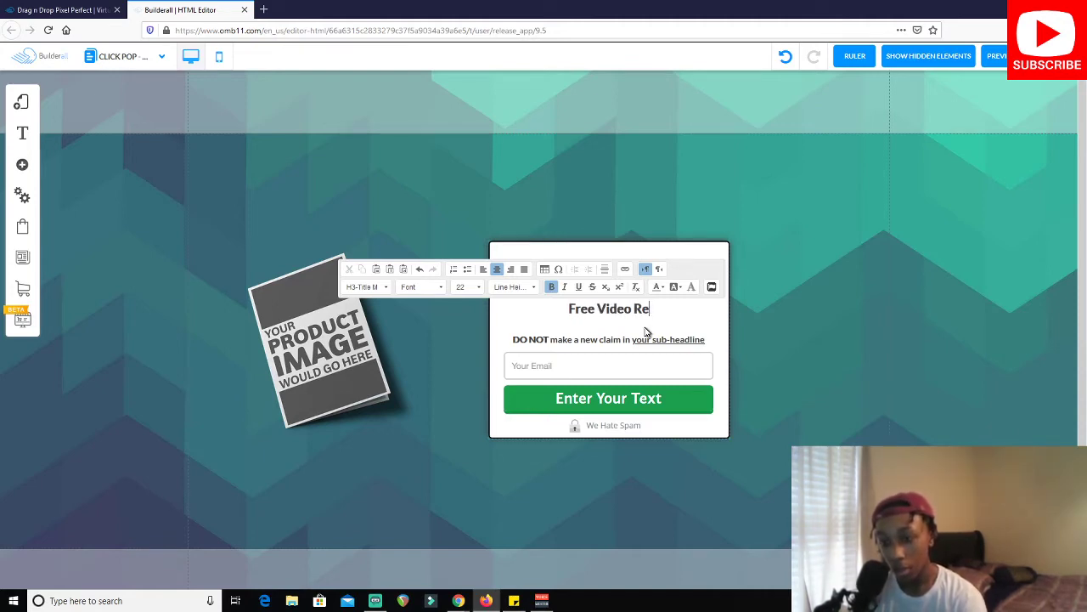
text(ev)
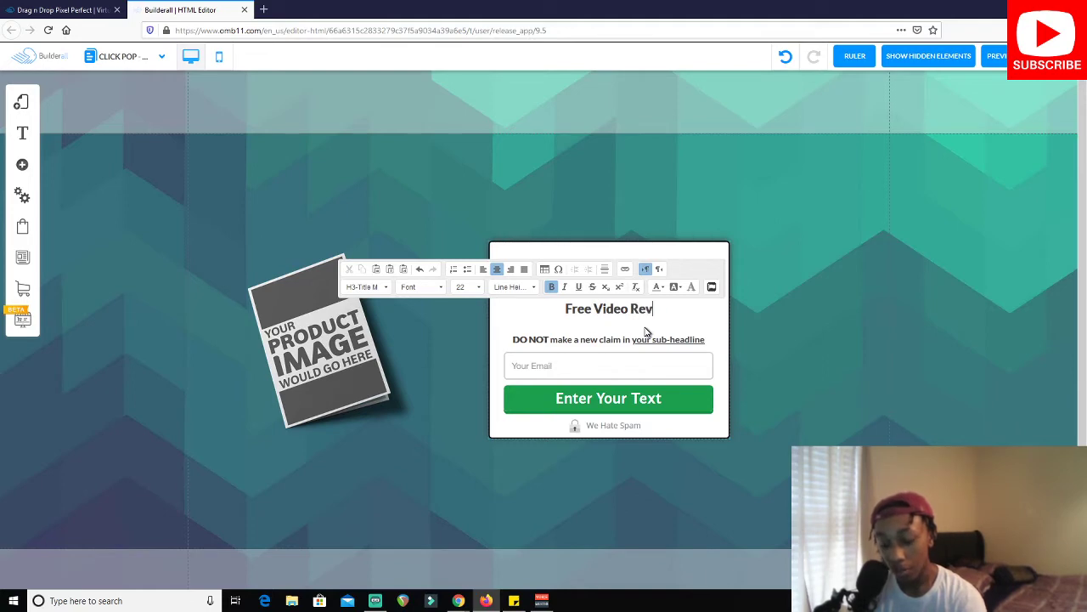
text(vaj)
key(BackSpace)
key(BackSpace)
key(BackSpace)
text(ea)
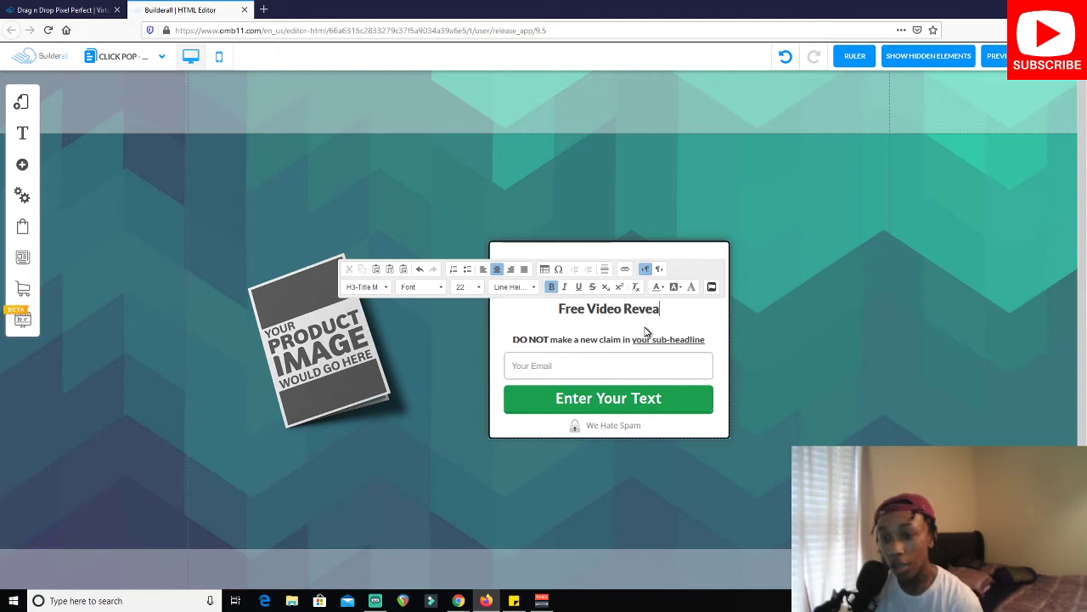
text(l)
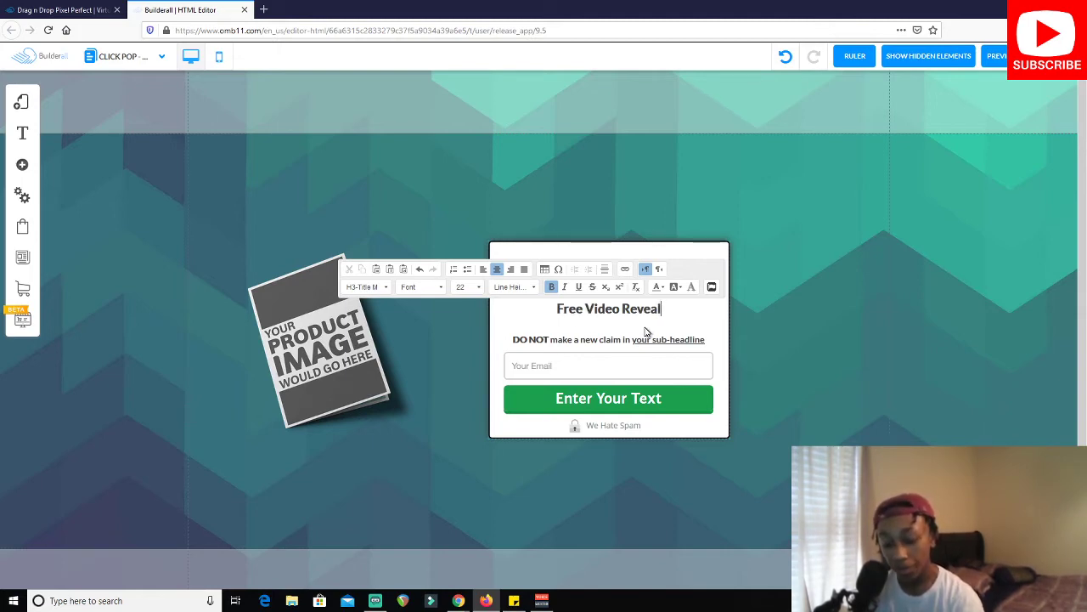
text(s What)
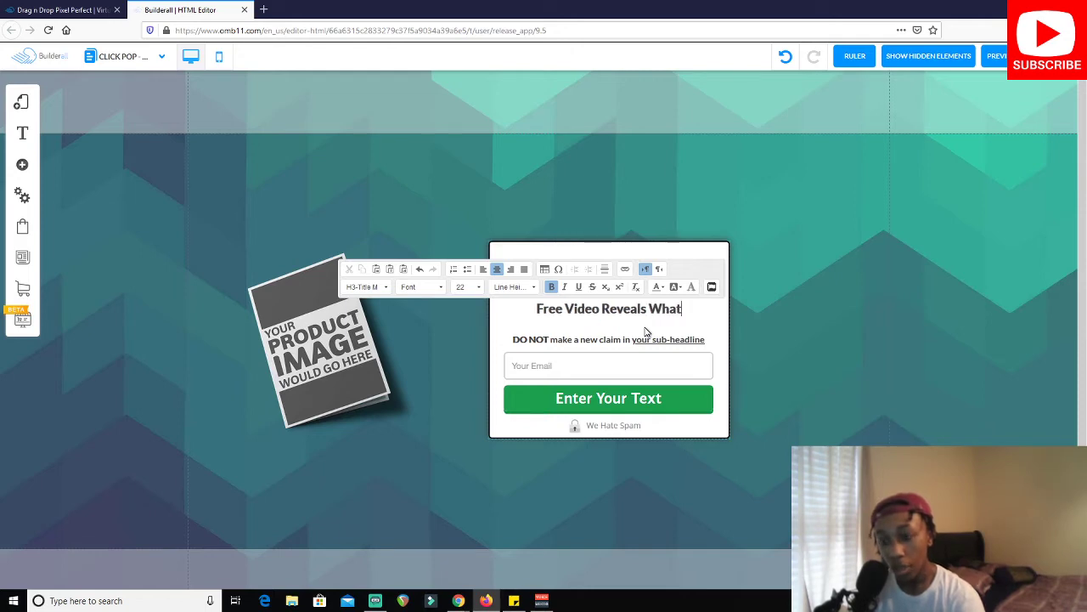
text( Your)
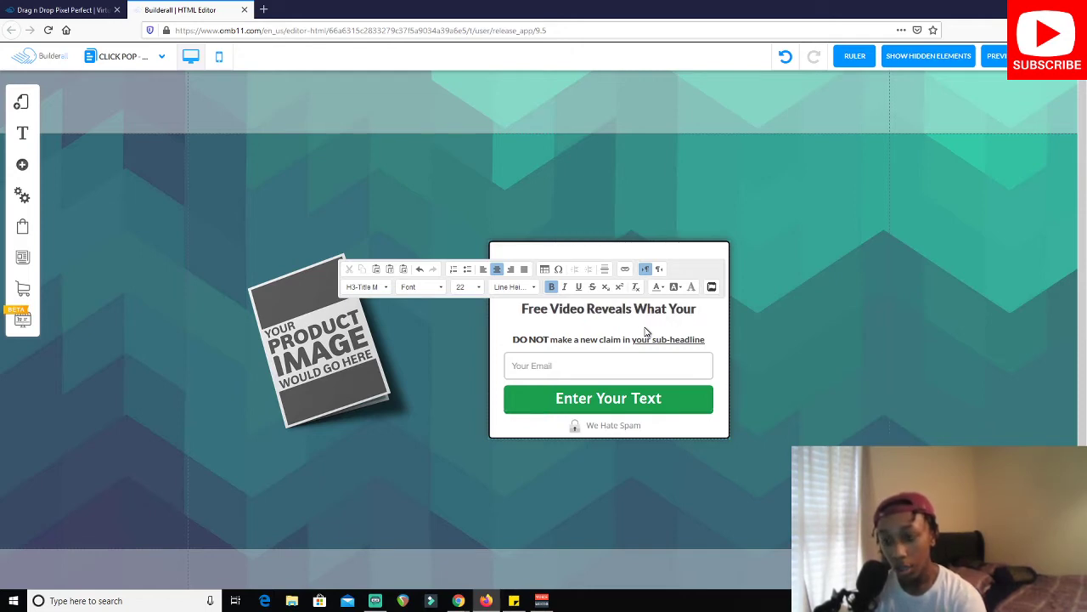
text( Eat)
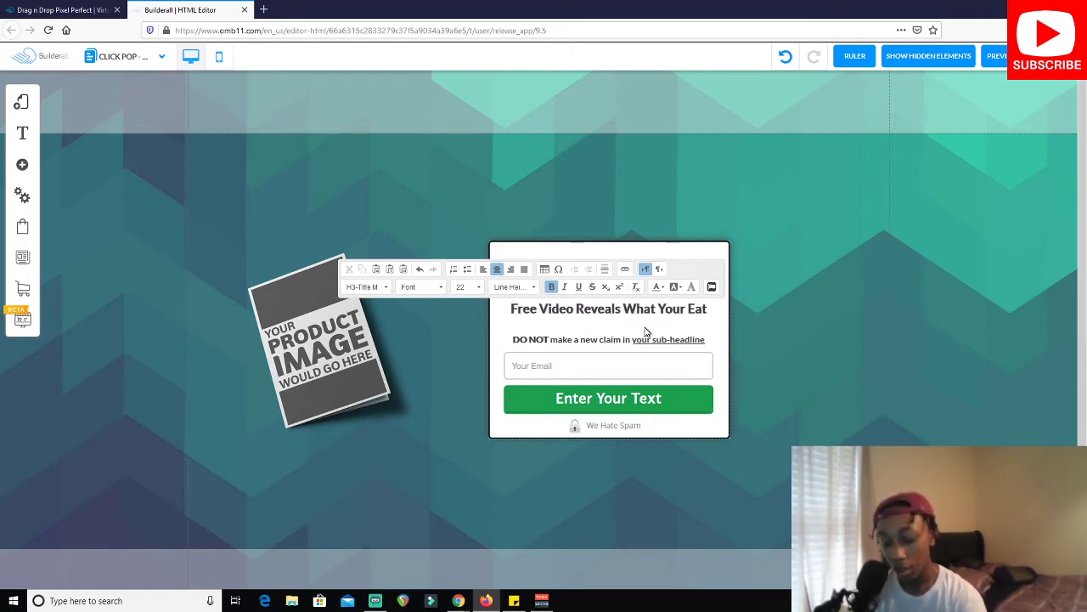
text(ing)
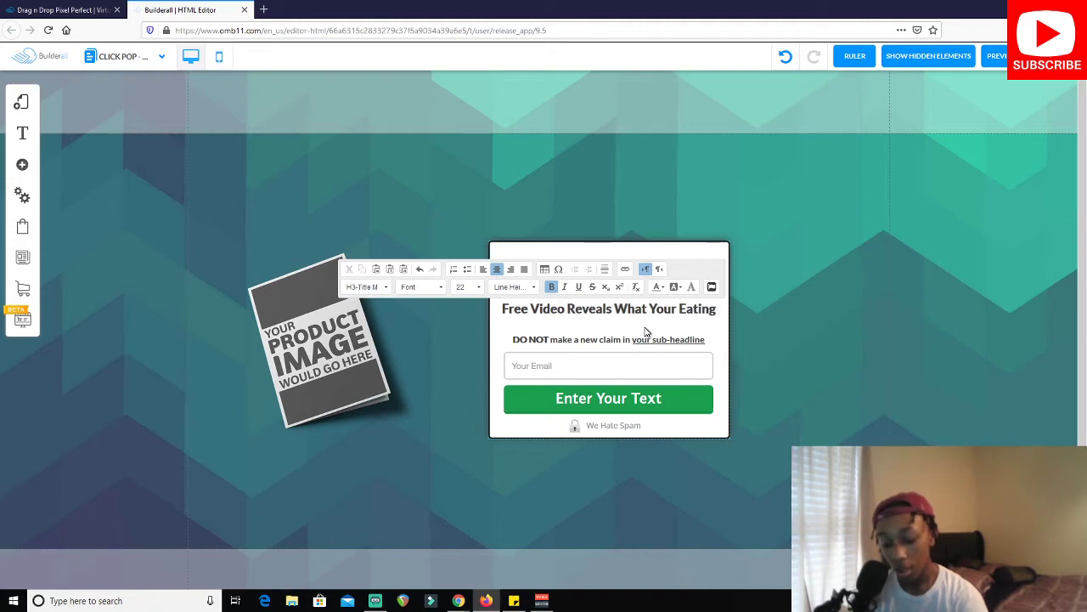
text( Could)
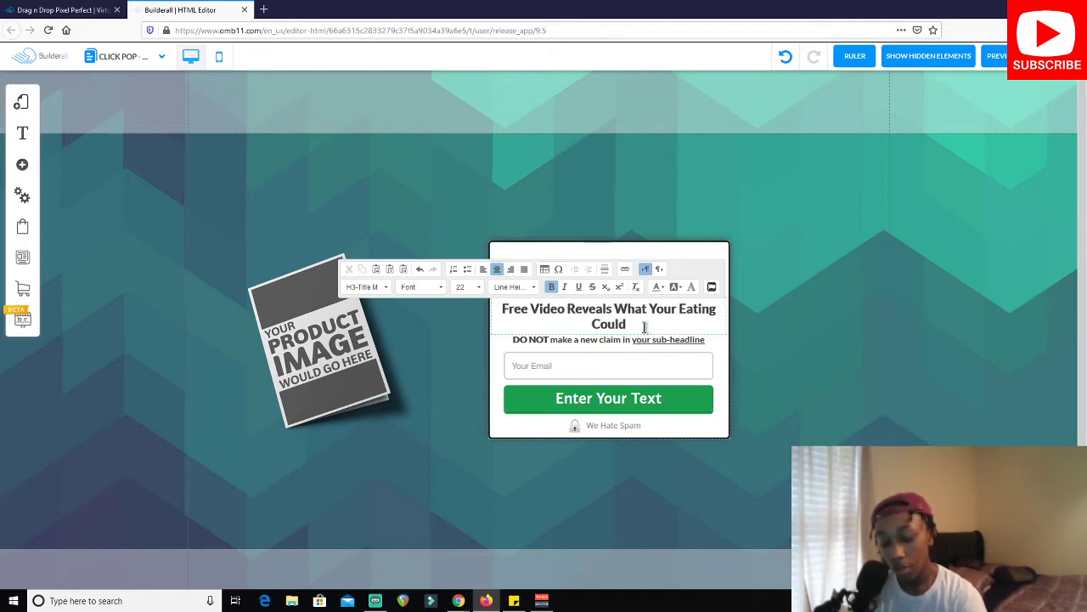
text( Be Th)
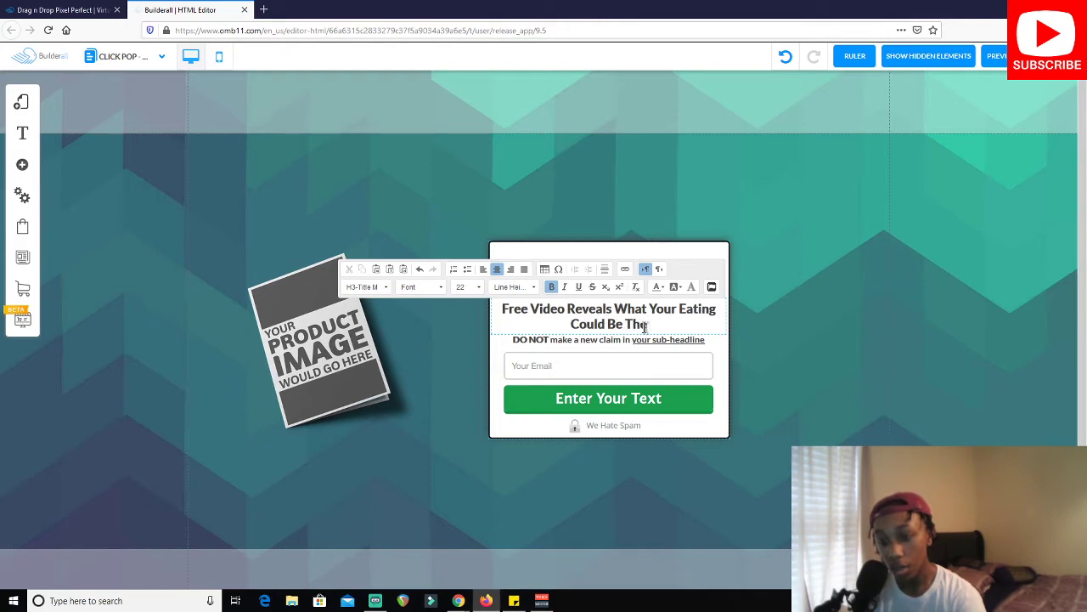
text(e Maj)
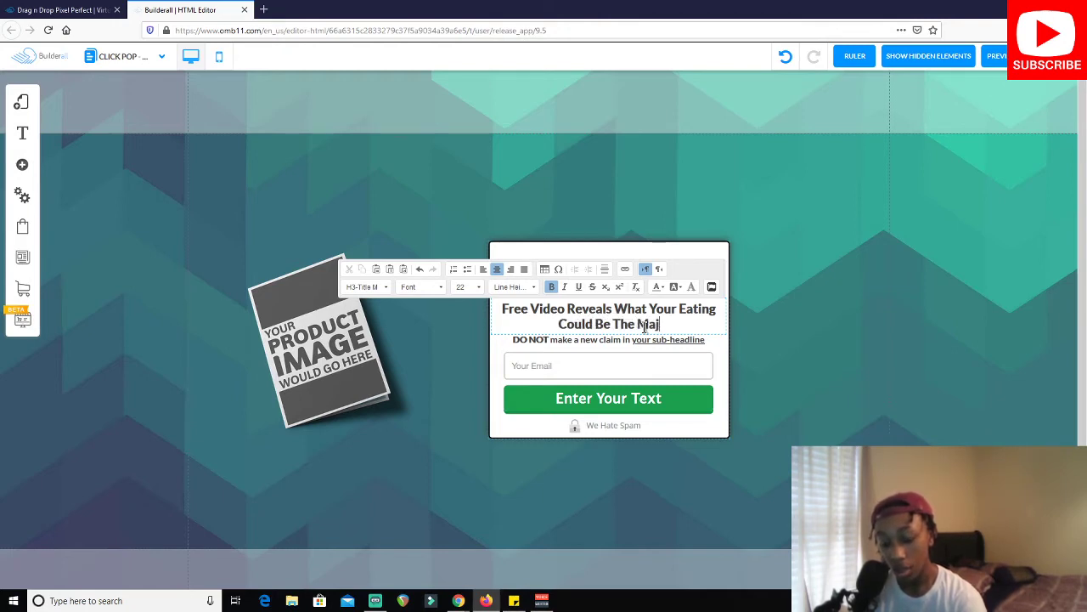
text(or C)
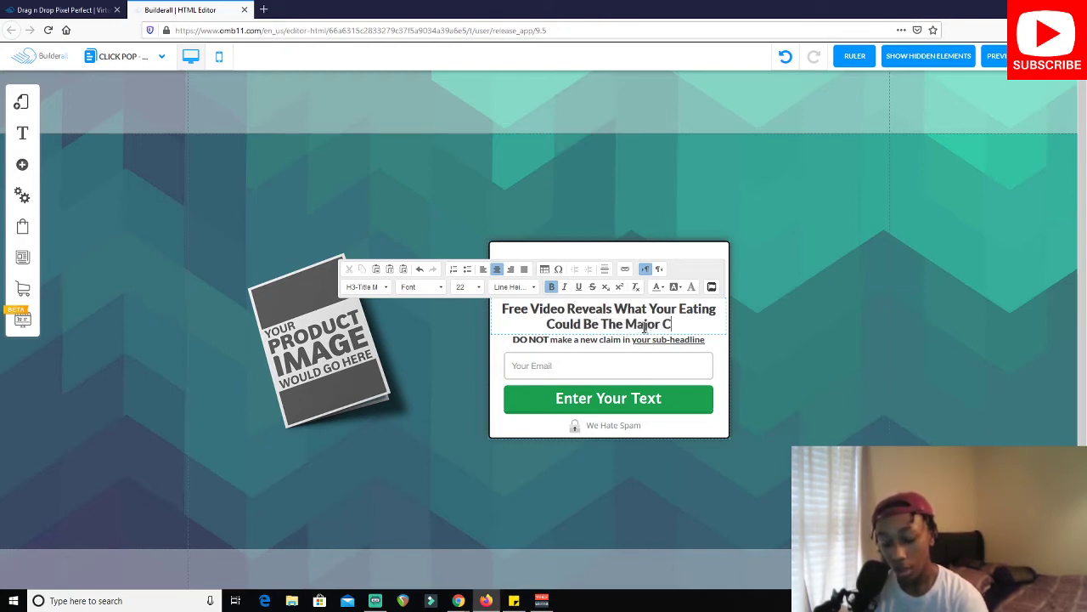
text(ause)
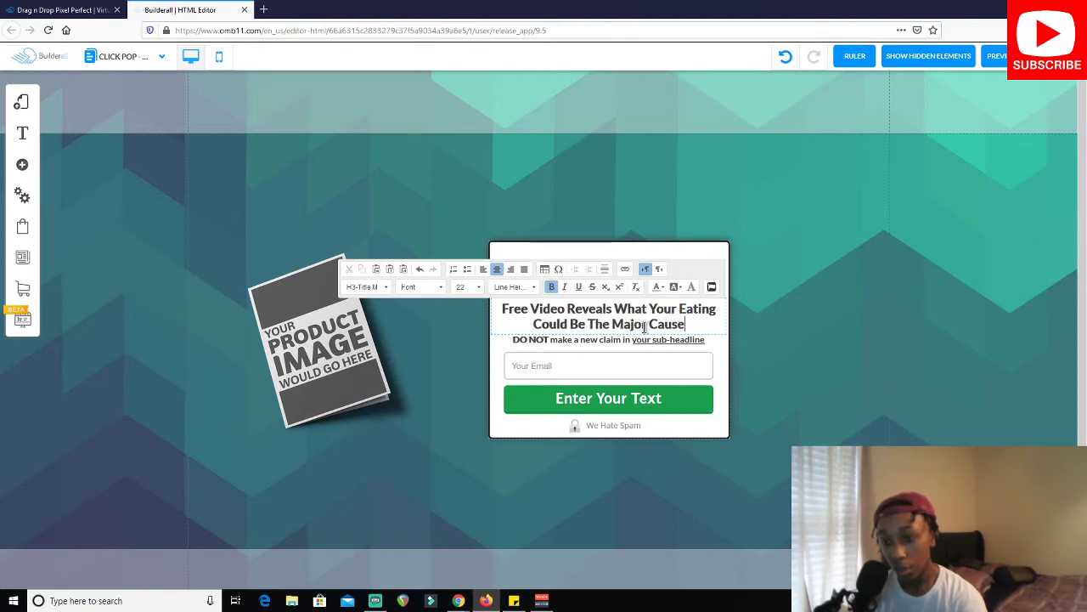
click(586, 120)
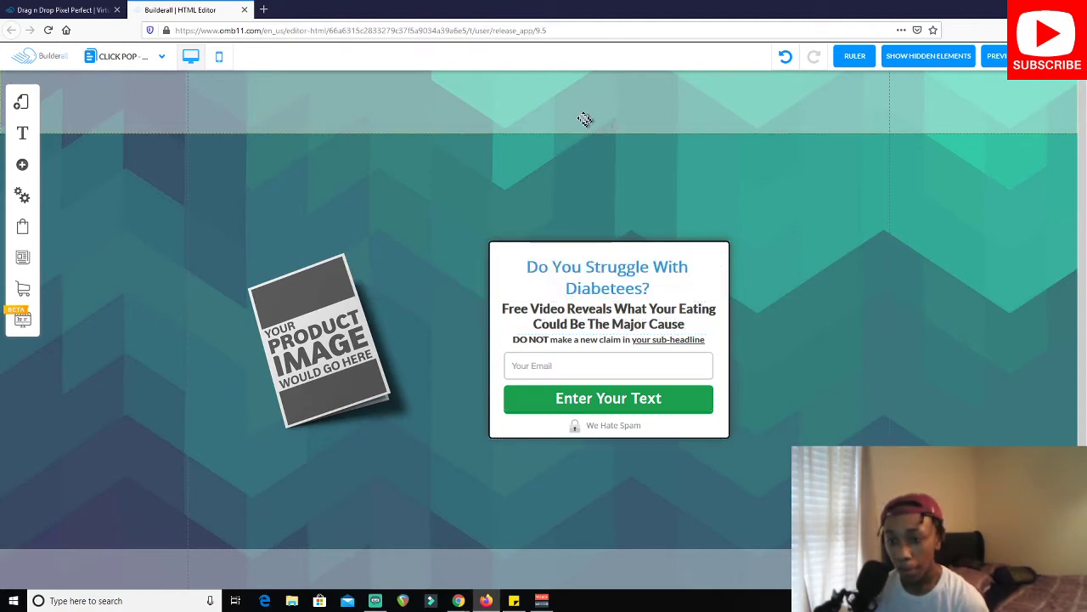
Centre the opt-in box title, check the spelling of "Diabetes" on the Diabetes Freedom affiliate page in Chrome, and return to the editor in Firefox
click(599, 279)
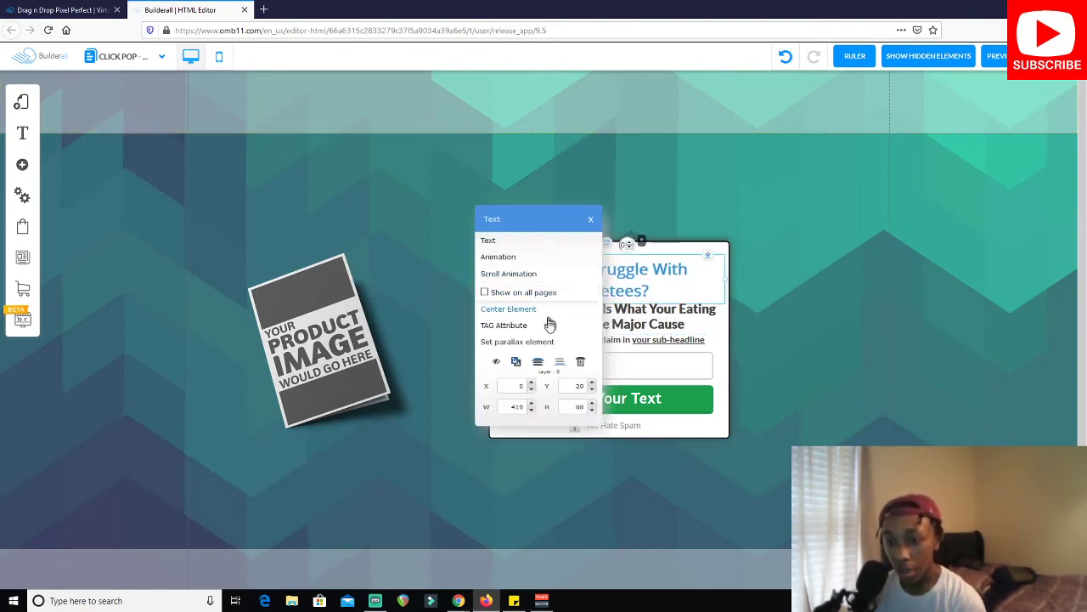
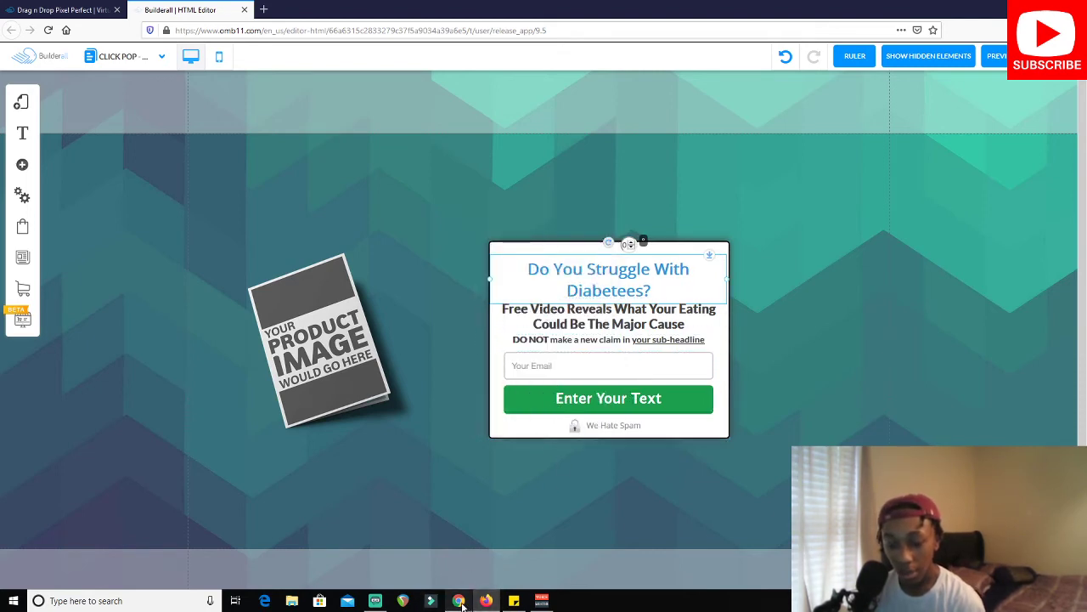
mouse_move(462, 603)
click(485, 562)
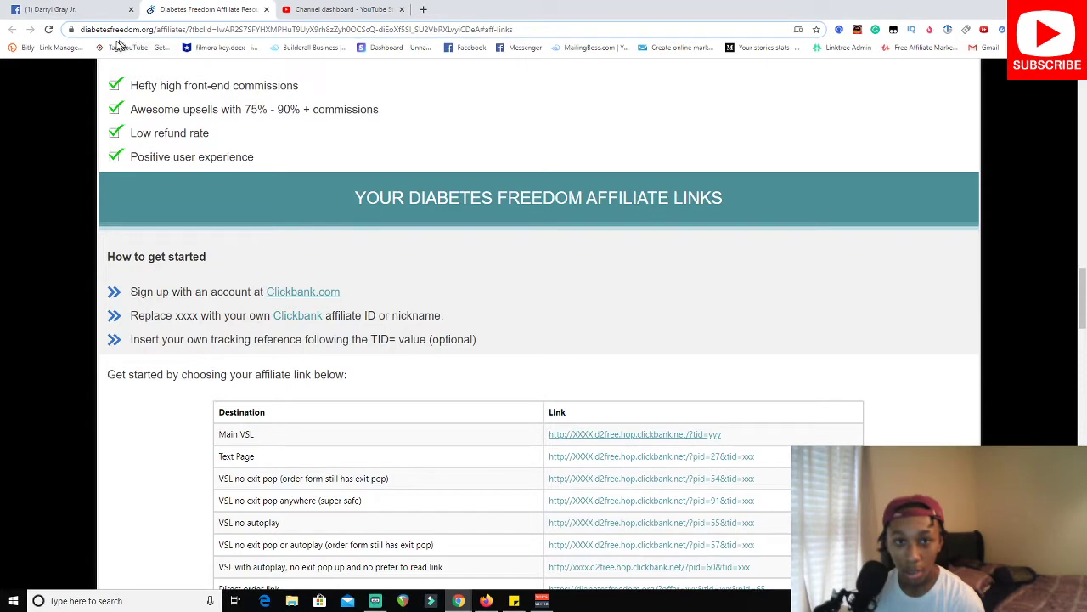
click(486, 600)
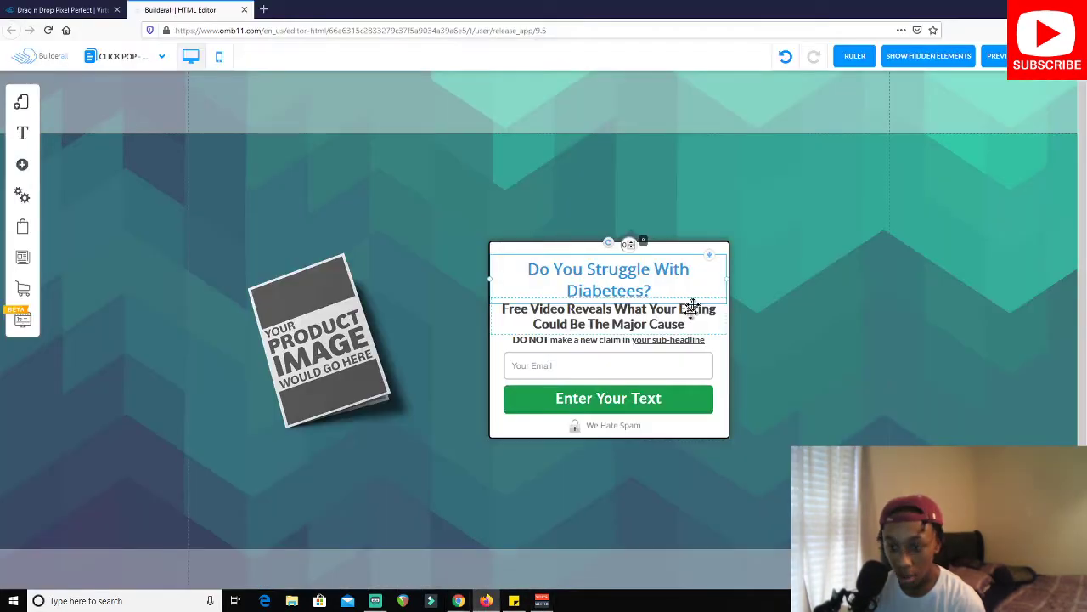
Correct the opt-in box title to "Do You Struggle With Diabetes?", move it slightly up and centre it in the box
double_click(627, 293)
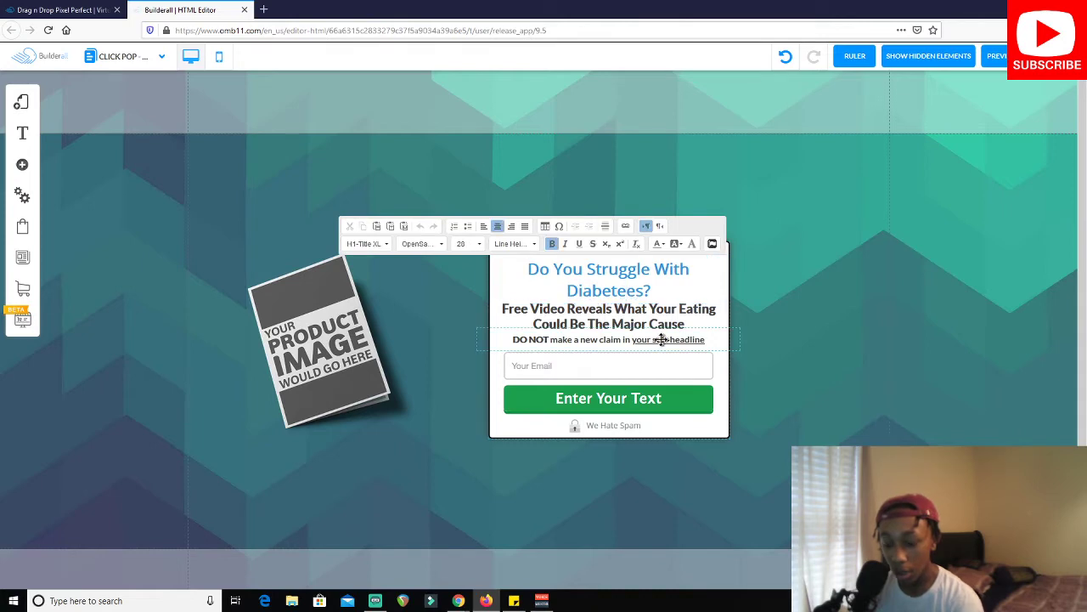
click(474, 287)
click(567, 275)
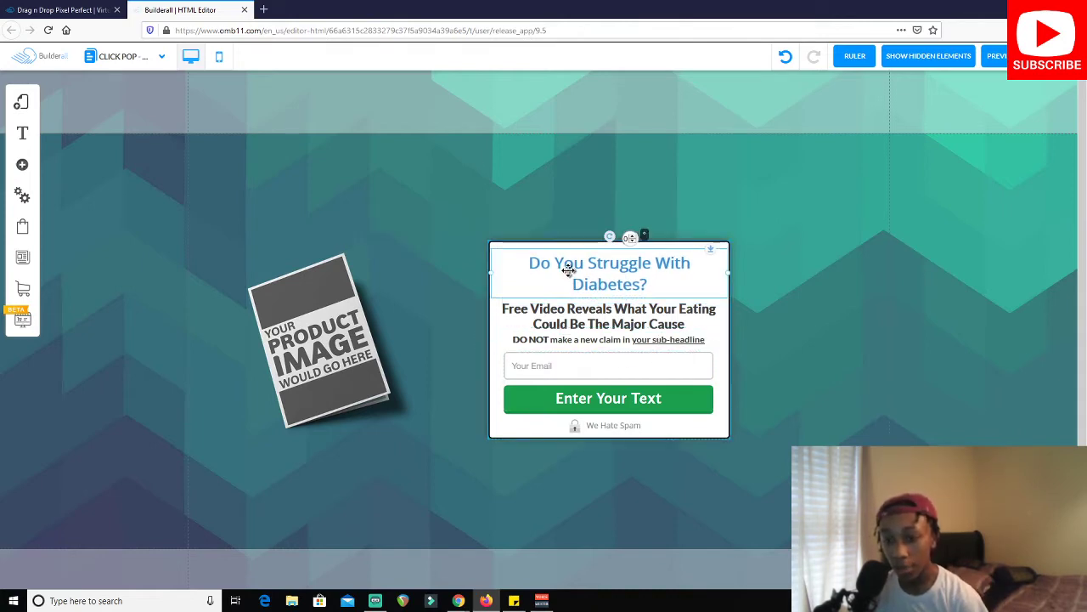
right_click(559, 270)
click(566, 309)
Centre the "Free Video Reveals" subheading in the box and add an ellipsis after "Cause"
right_click(585, 315)
click(566, 311)
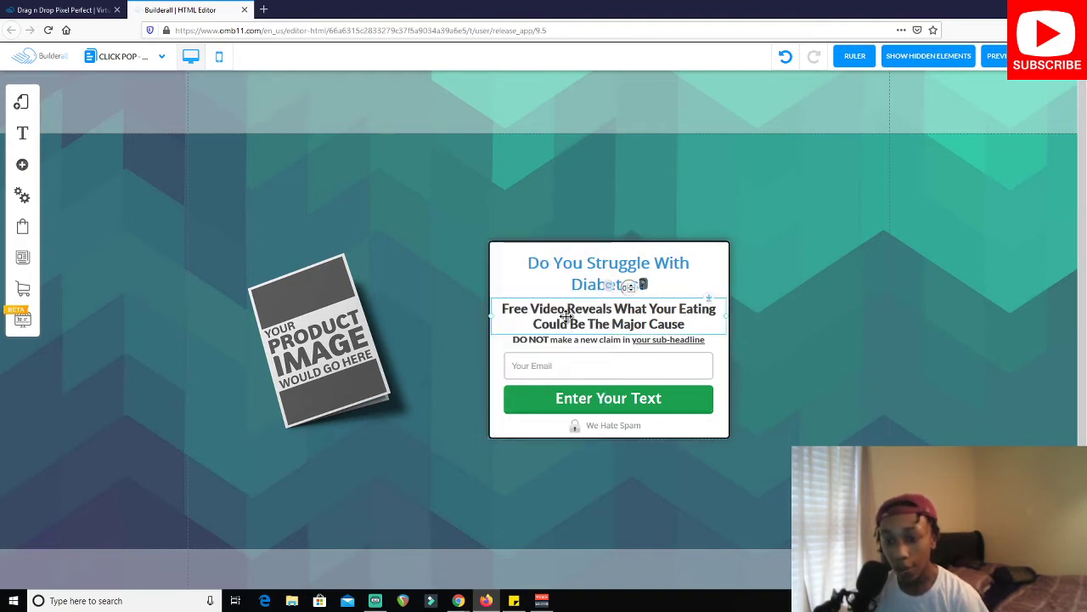
click(683, 323)
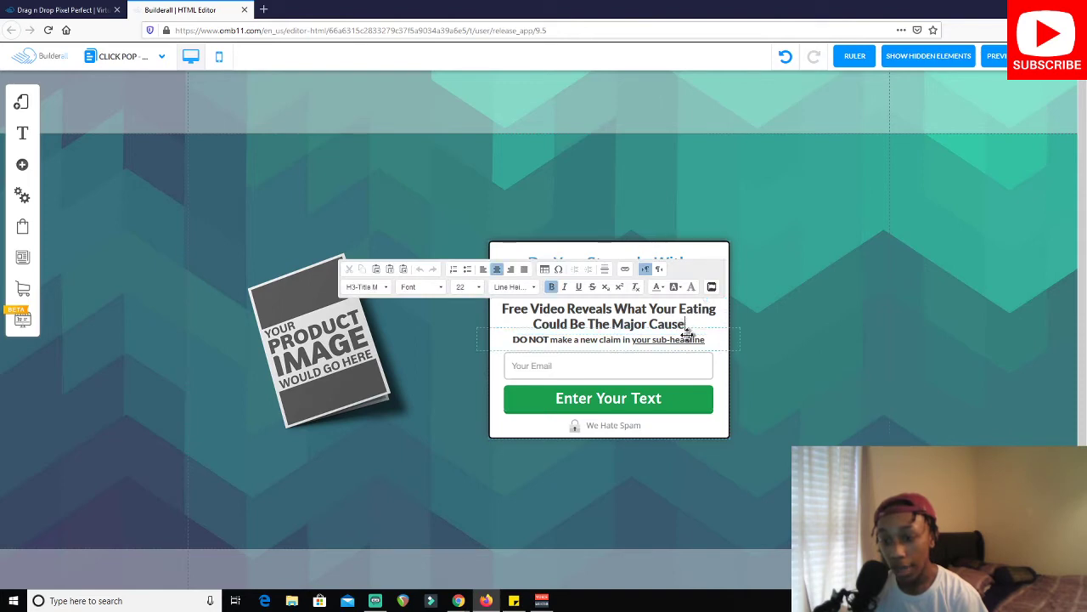
text(...)
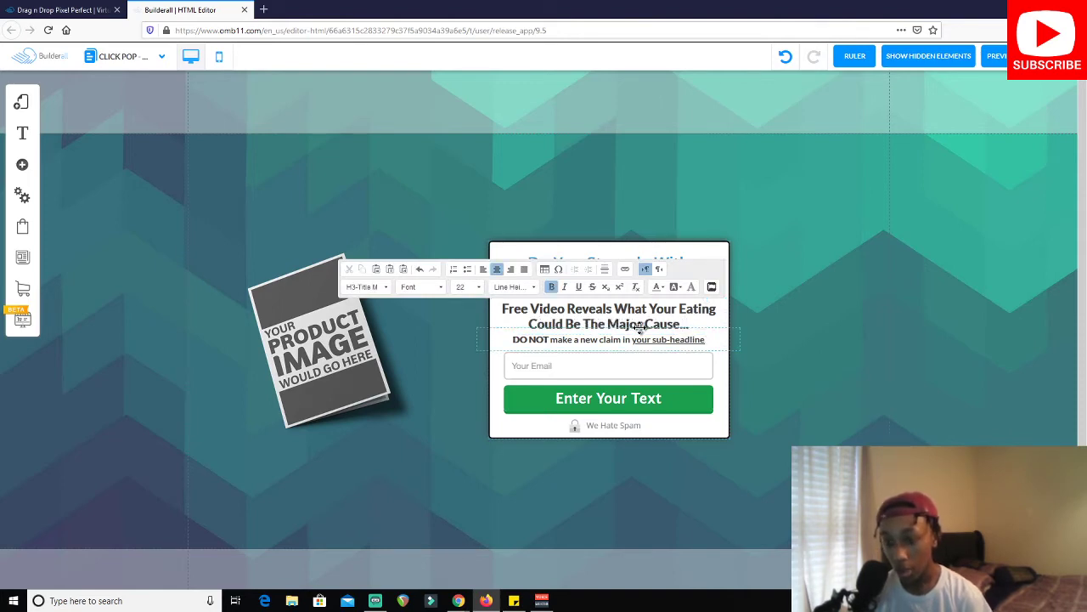
Replace the "DO NOT make a new claim" line with "Enter Your Details To Watch This Shocking Video"
click(706, 339)
click(704, 338)
key(BackSpace)
key(BackSpace)
key(BackSpace)
key(BackSpace)
key(BackSpace)
key(BackSpace)
key(BackSpace)
key(BackSpace)
key(BackSpace)
key(BackSpace)
key(BackSpace)
key(BackSpace)
key(BackSpace)
key(BackSpace)
key(BackSpace)
key(BackSpace)
key(BackSpace)
key(BackSpace)
key(BackSpace)
key(BackSpace)
key(BackSpace)
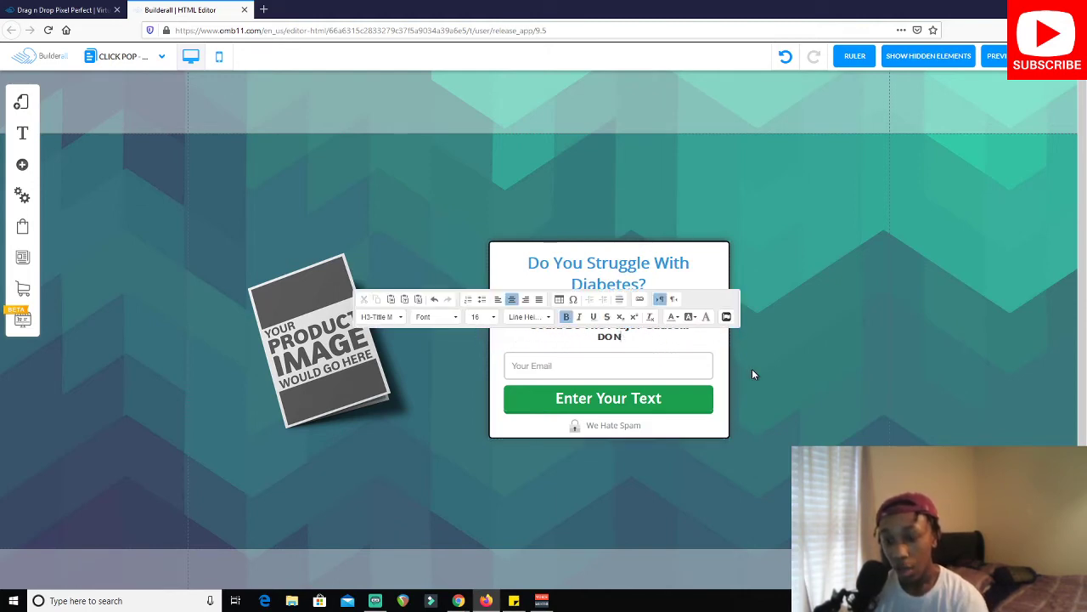
text(E)
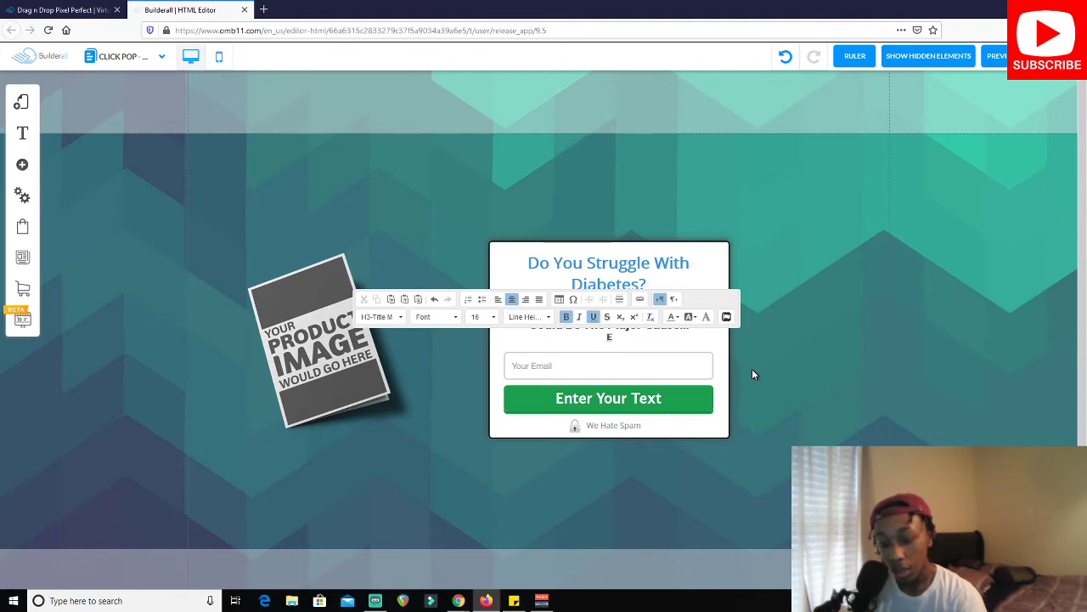
text(nter Your D)
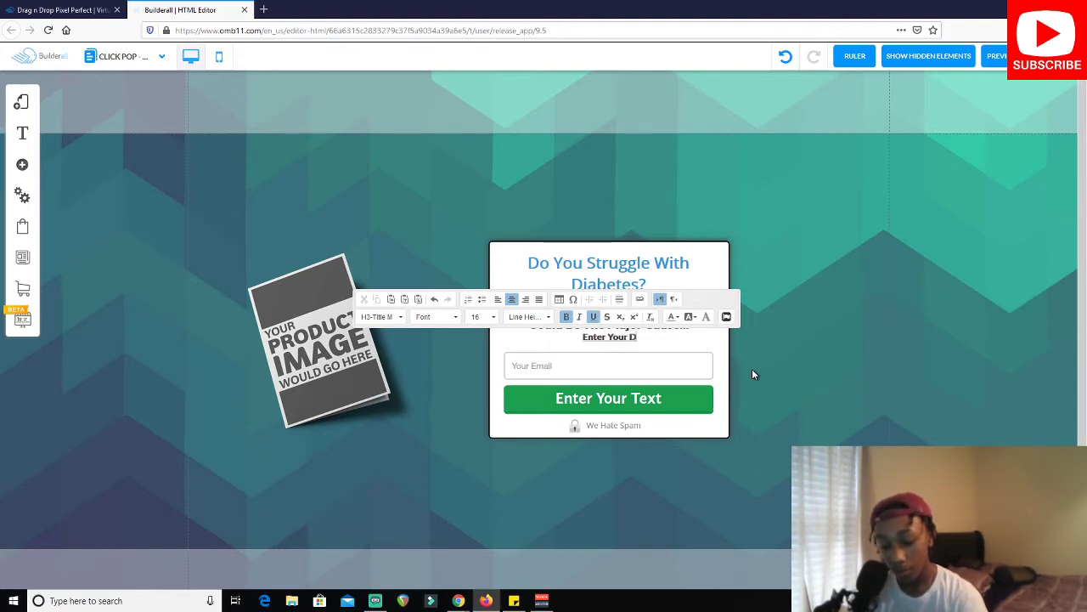
text(etails)
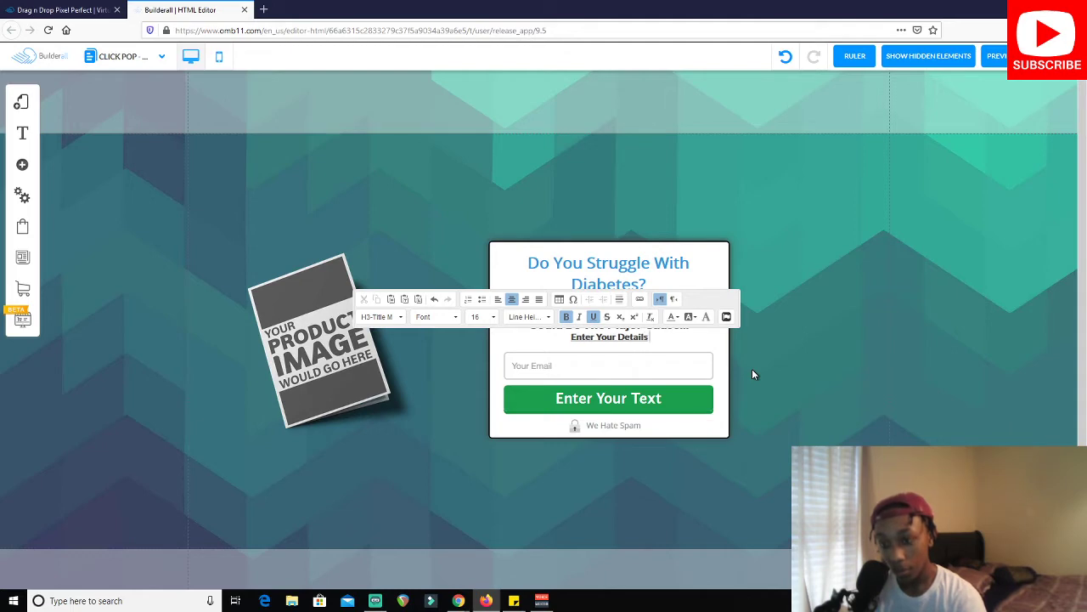
text( To Wat)
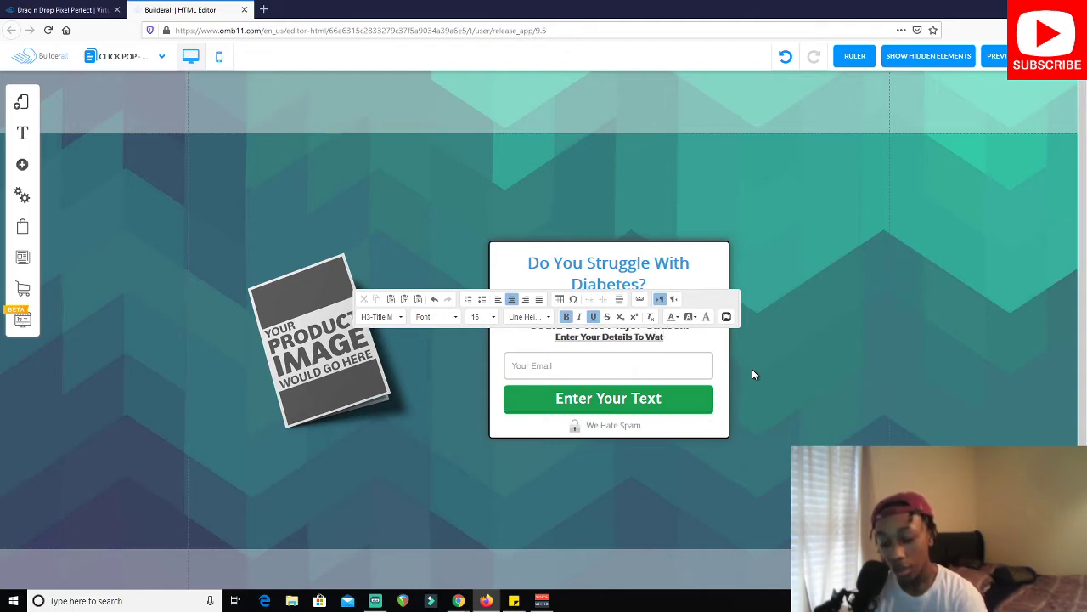
text(ch This)
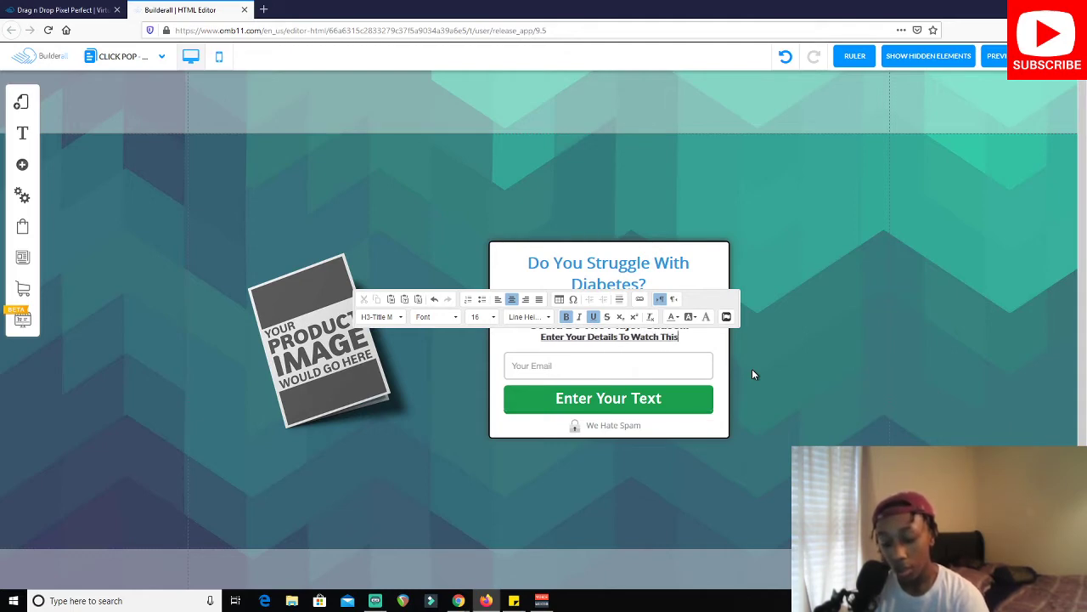
text( Shocki)
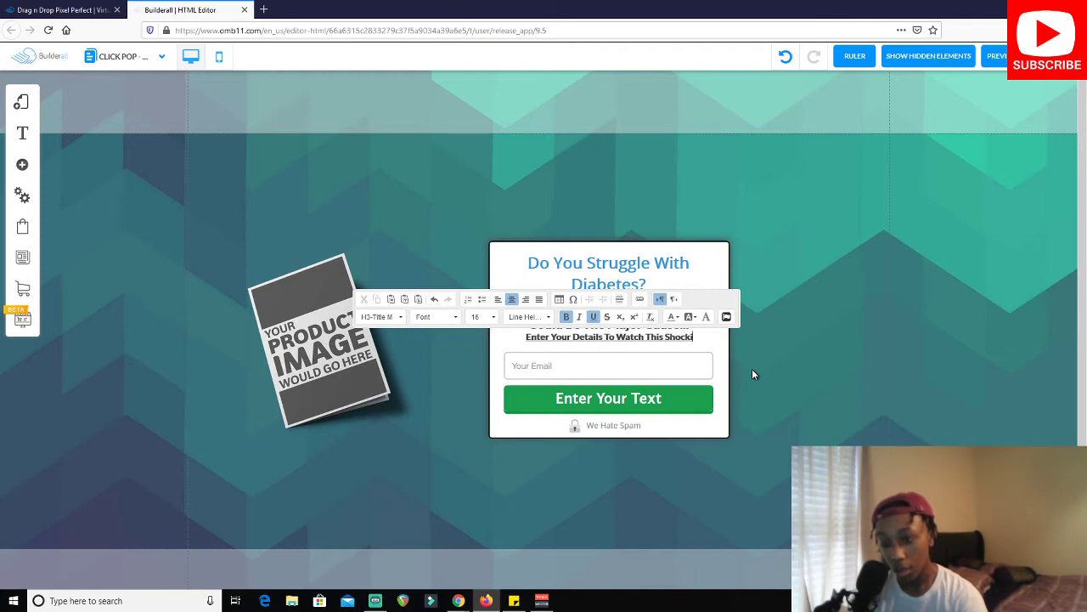
text(ng Video)
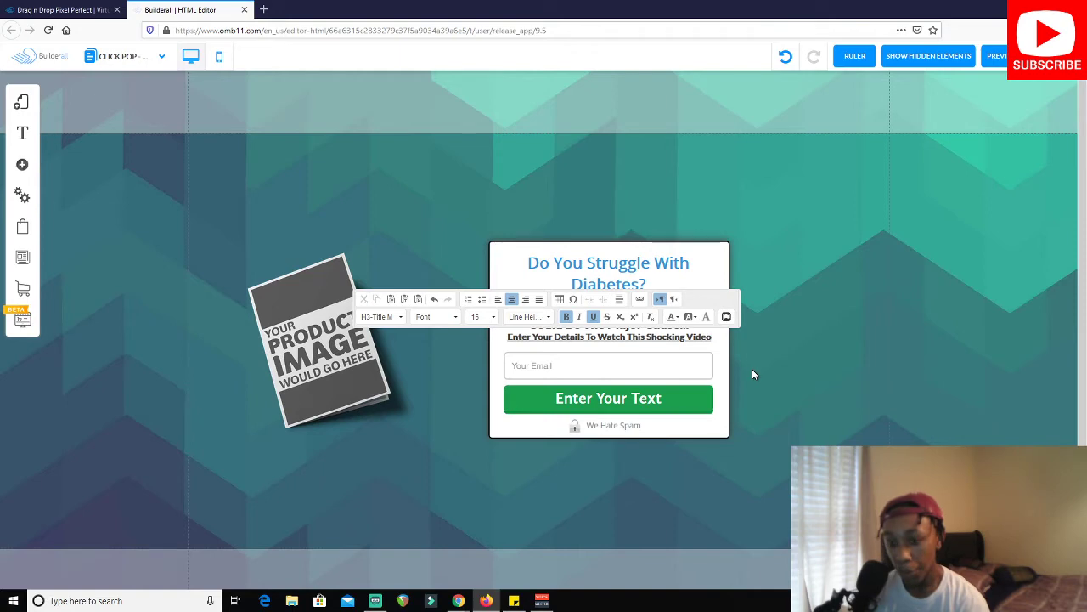
Centre the "Enter Your Details To Watch This Shocking Video" line in the opt-in box
click(752, 229)
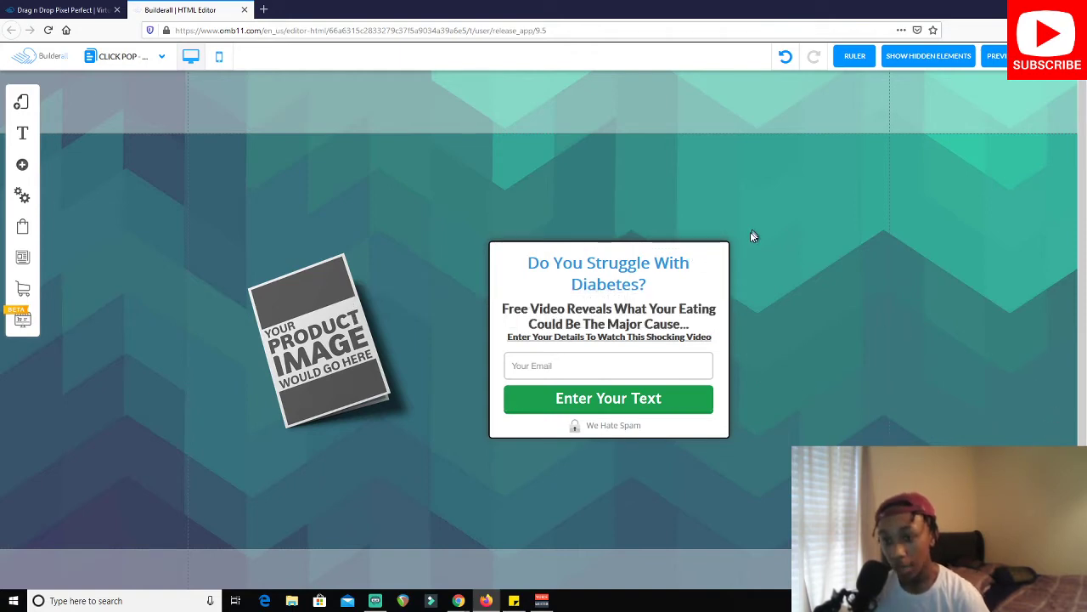
click(626, 339)
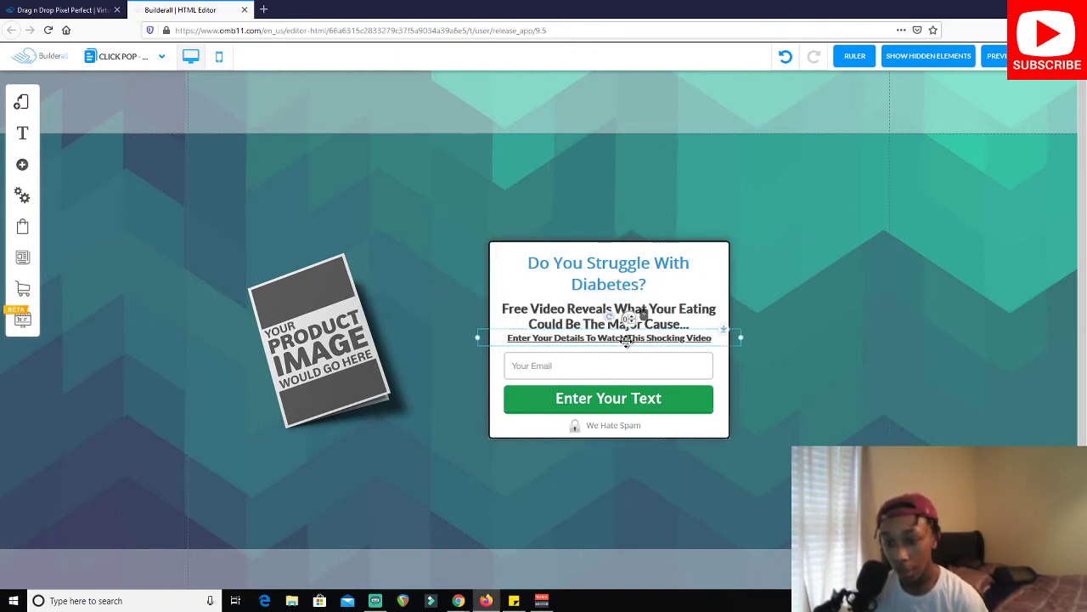
right_click(627, 342)
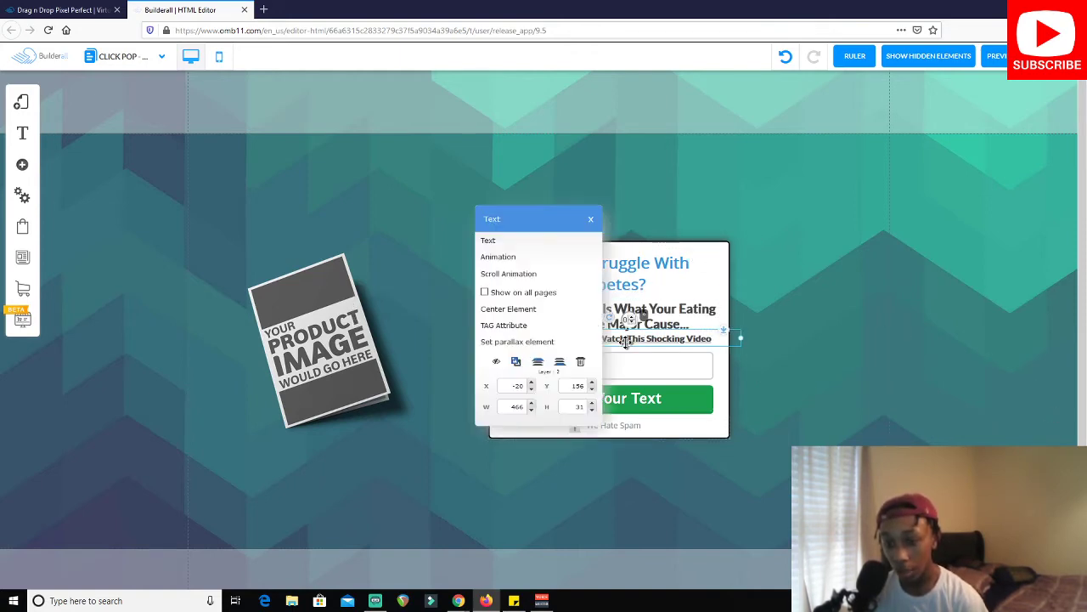
click(563, 309)
right_click(584, 316)
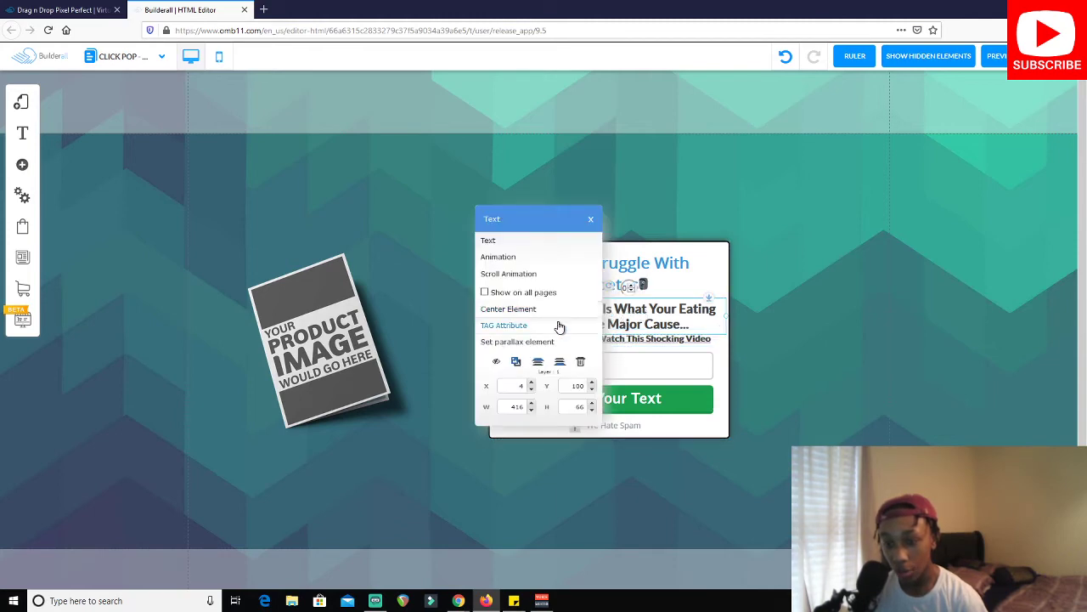
click(866, 343)
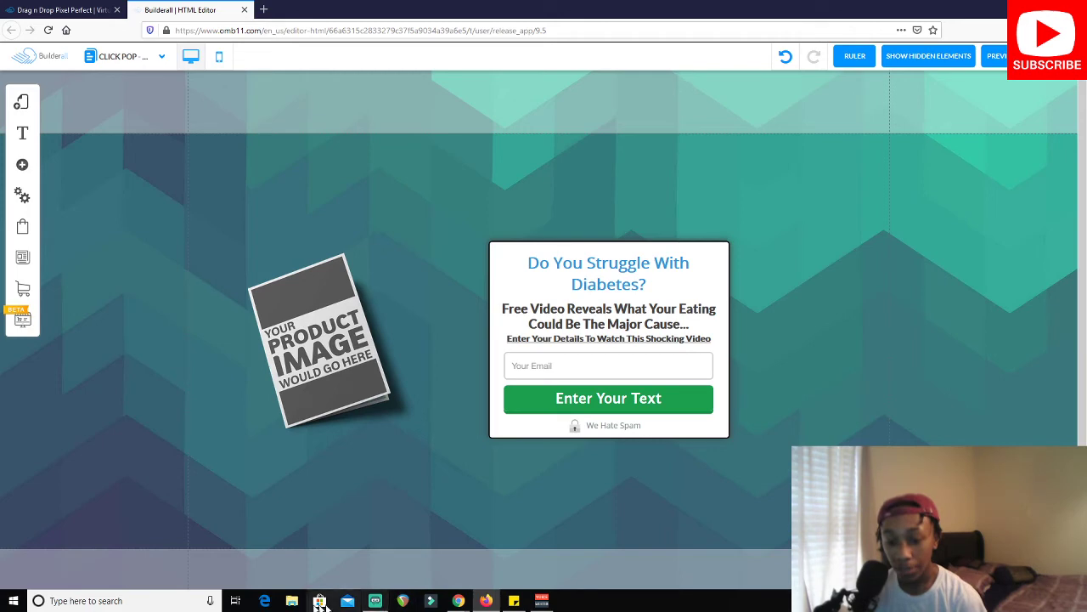
Launch Snip & Sketch from the Windows search, pin it to the taskbar and minimise its window
click(141, 600)
text(s)
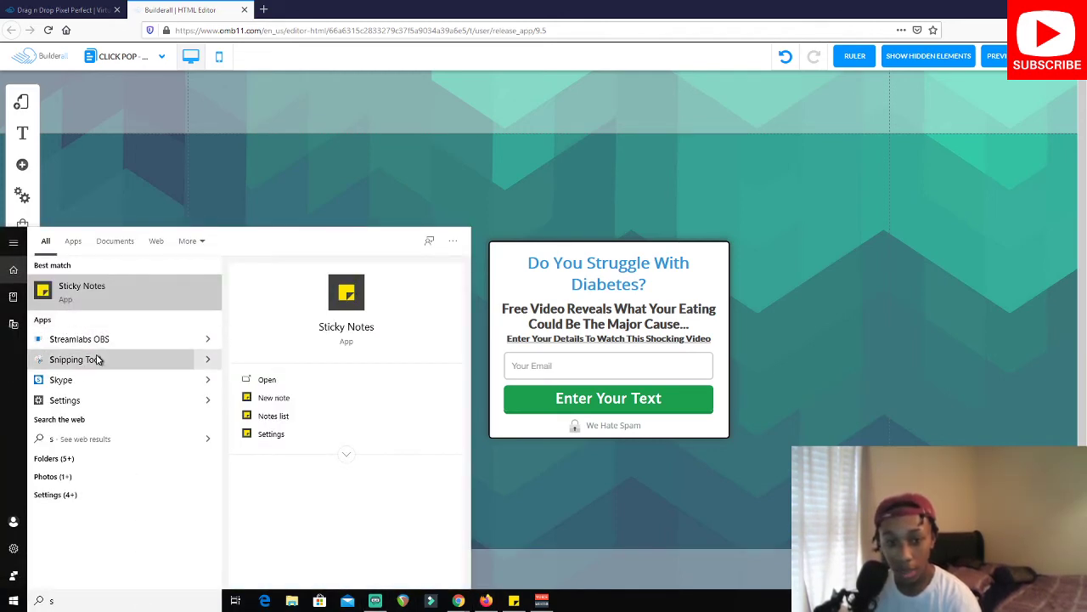
text(n)
click(100, 340)
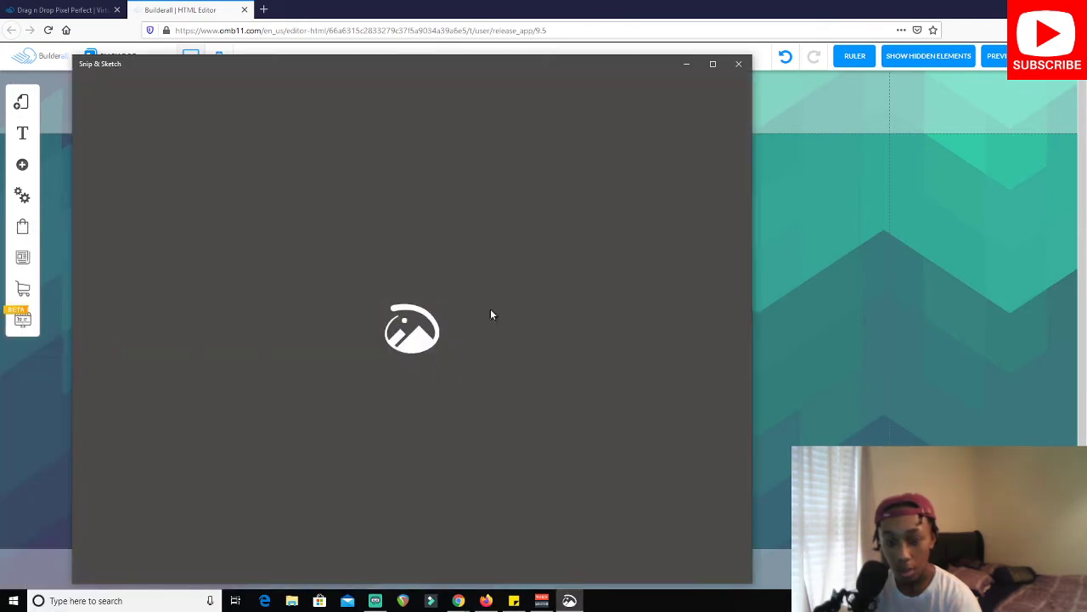
right_click(571, 600)
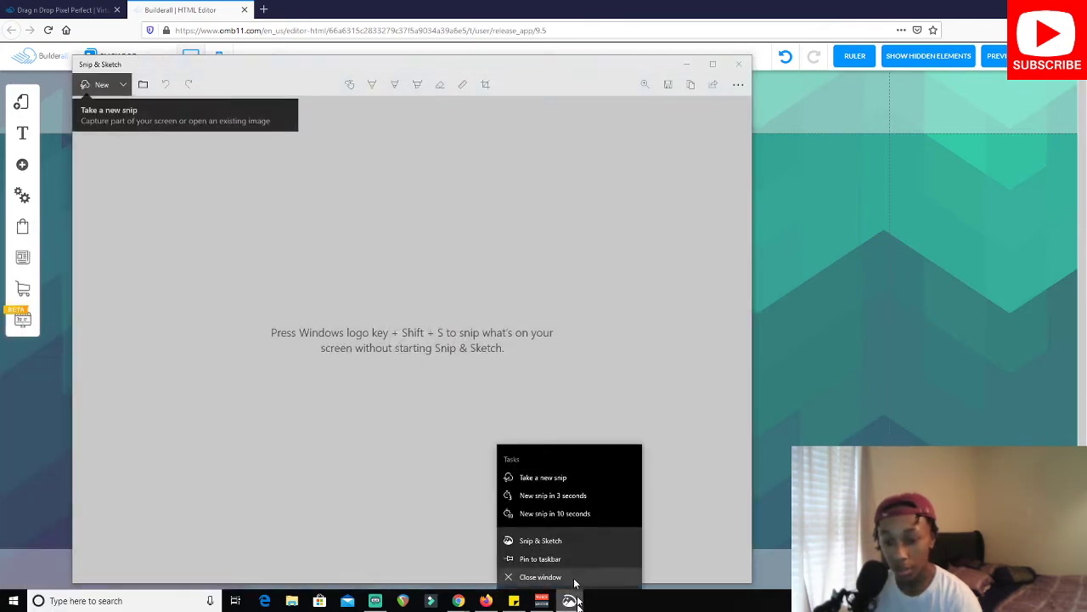
click(531, 556)
click(688, 66)
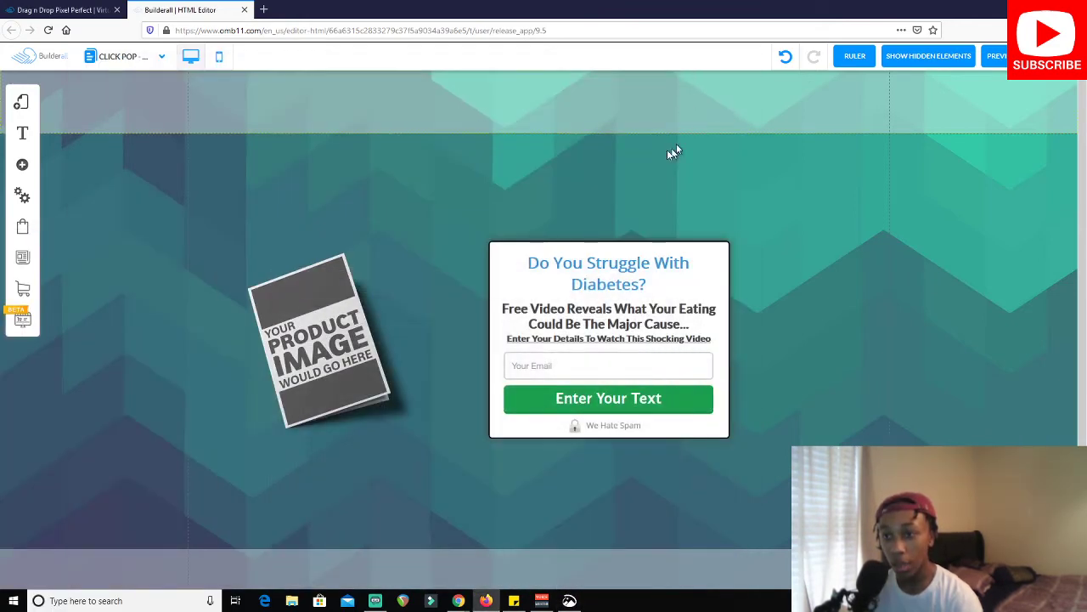
Open the Main VSL link on the Diabetes Freedom affiliate page in Chrome and snip the video player area with Snip & Sketch
mouse_move(459, 601)
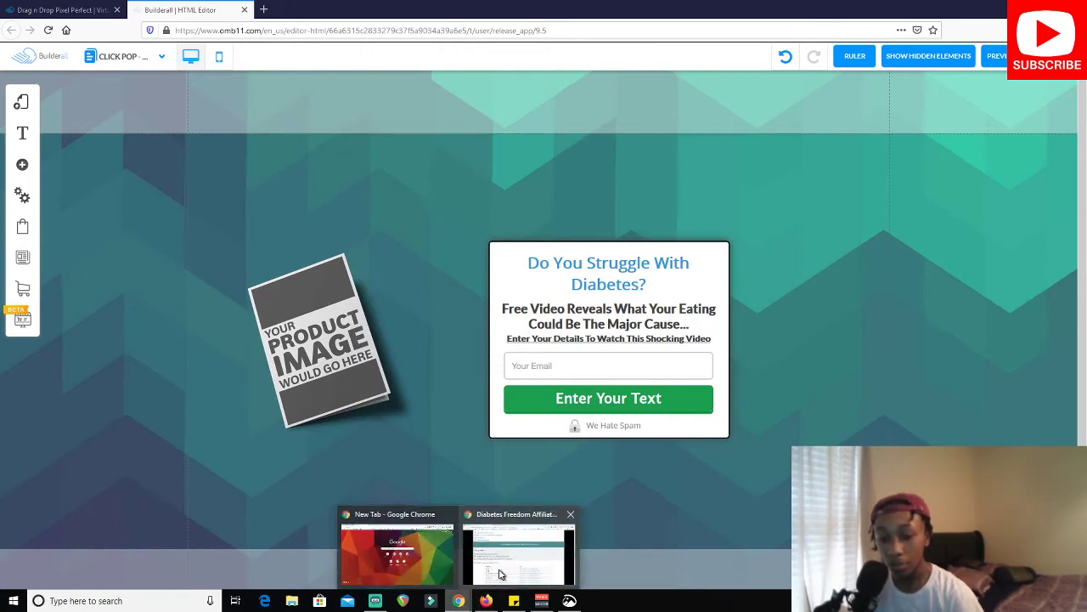
click(512, 556)
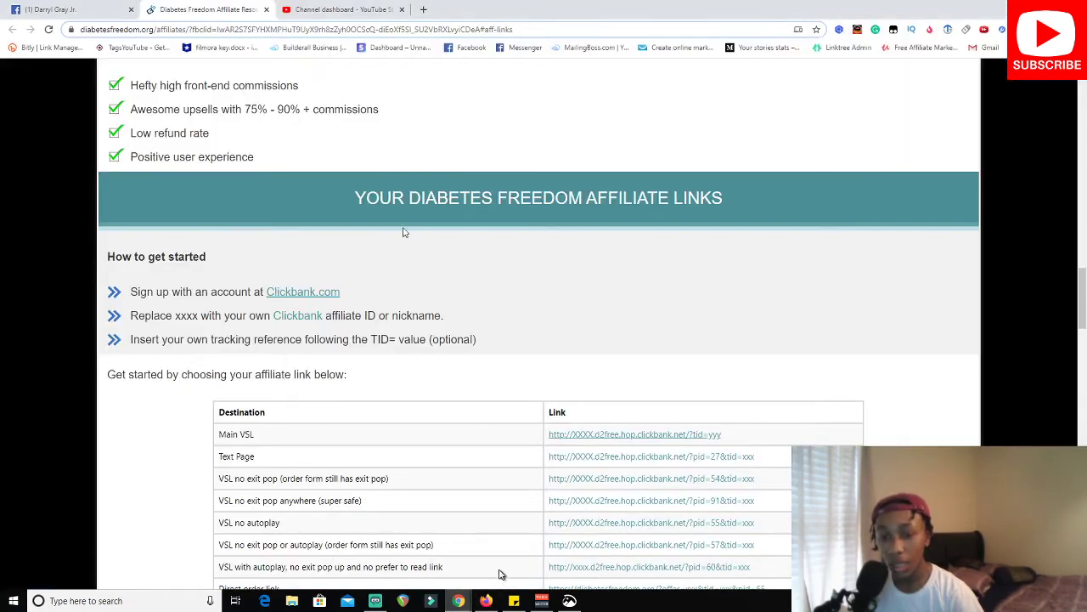
click(622, 439)
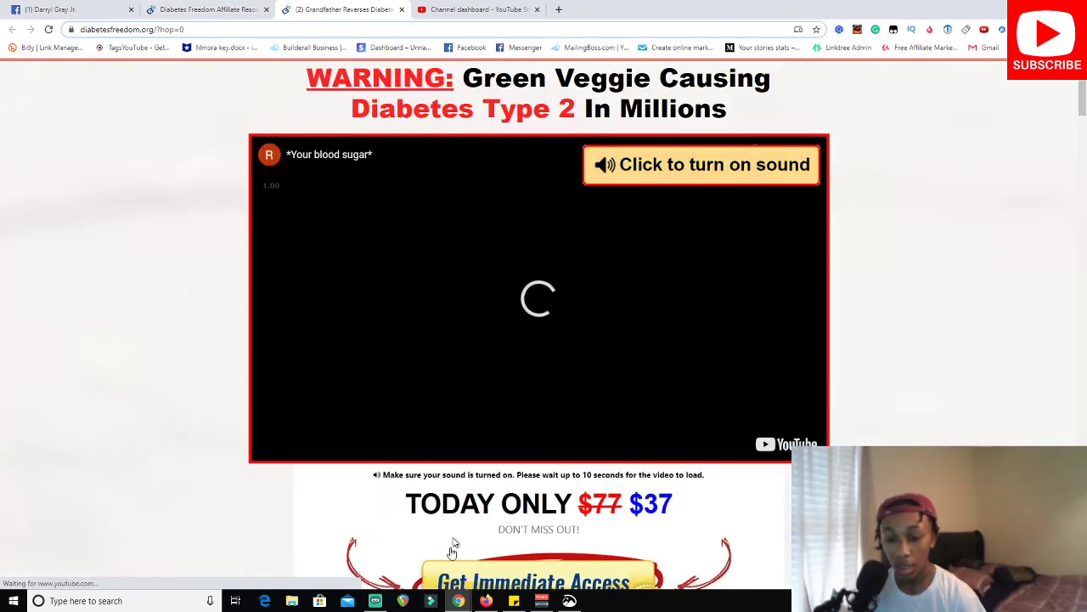
click(568, 601)
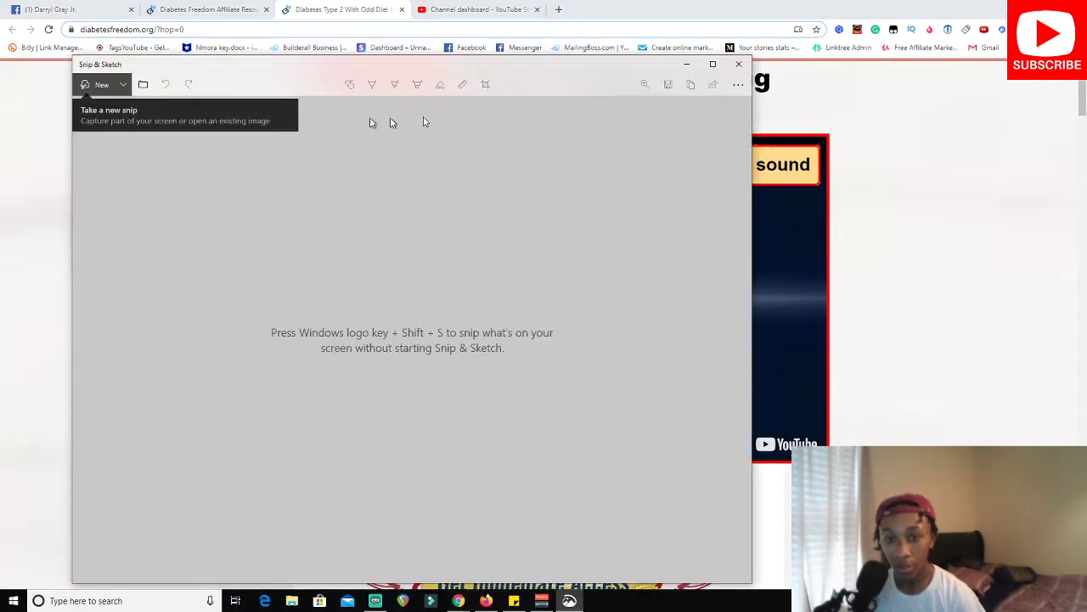
click(90, 84)
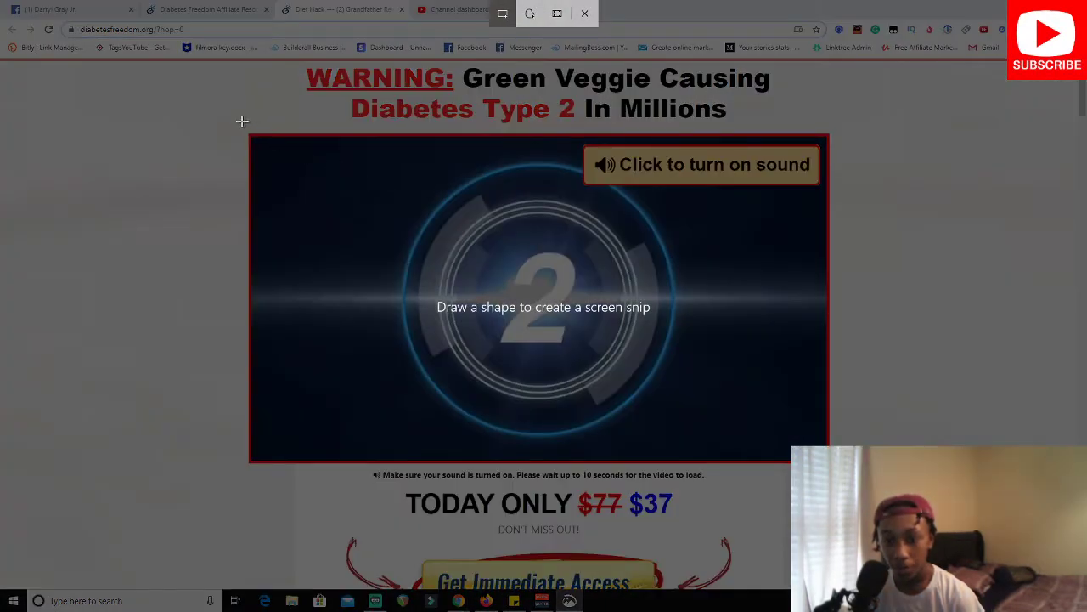
drag(239, 125, 841, 480)
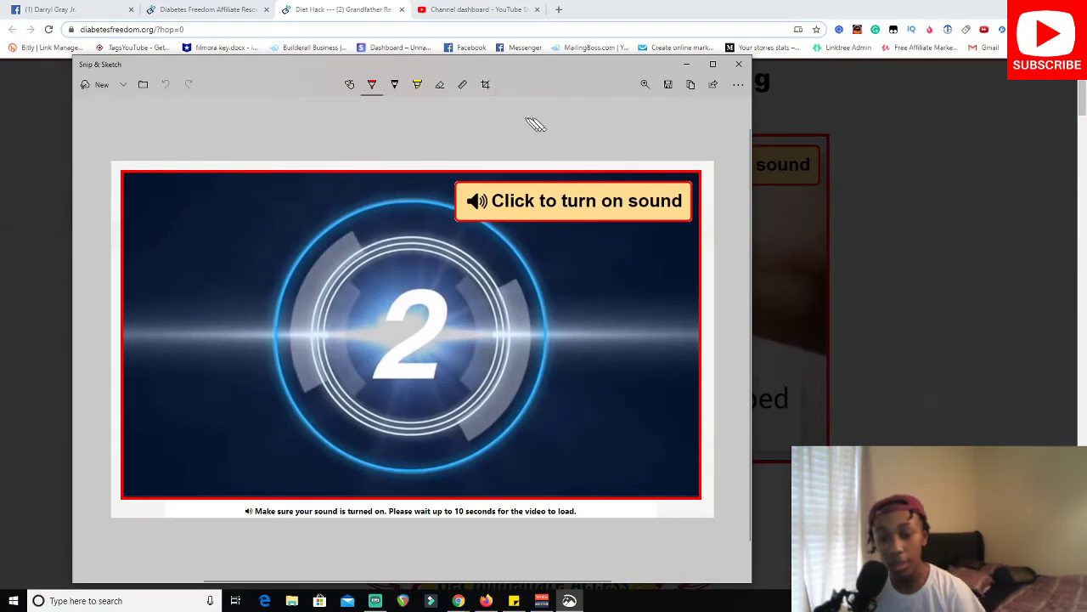
click(668, 84)
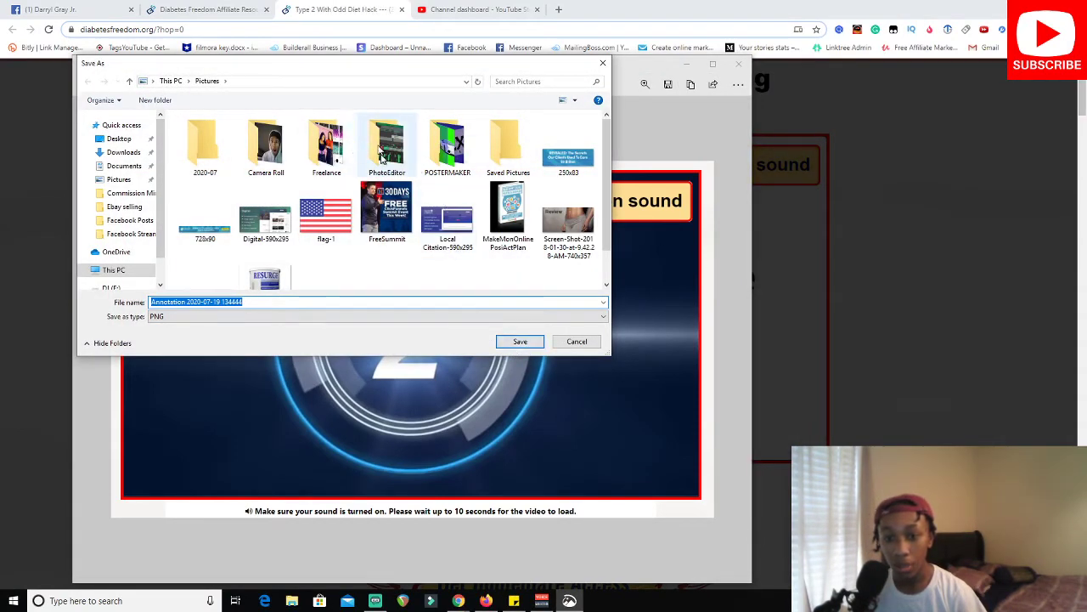
click(119, 140)
click(122, 152)
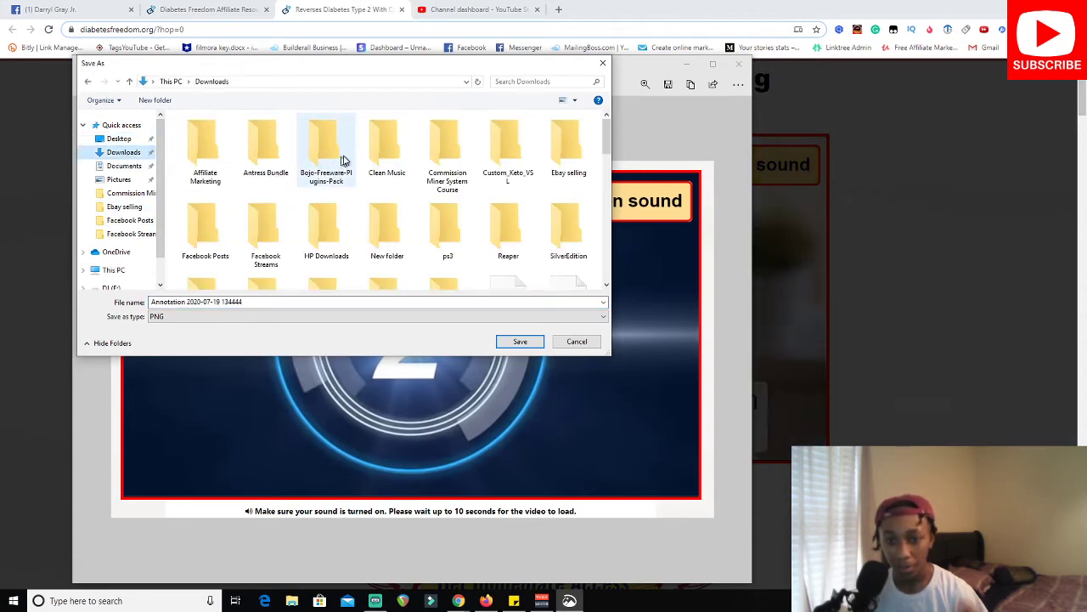
scroll(316, 194, down, 1)
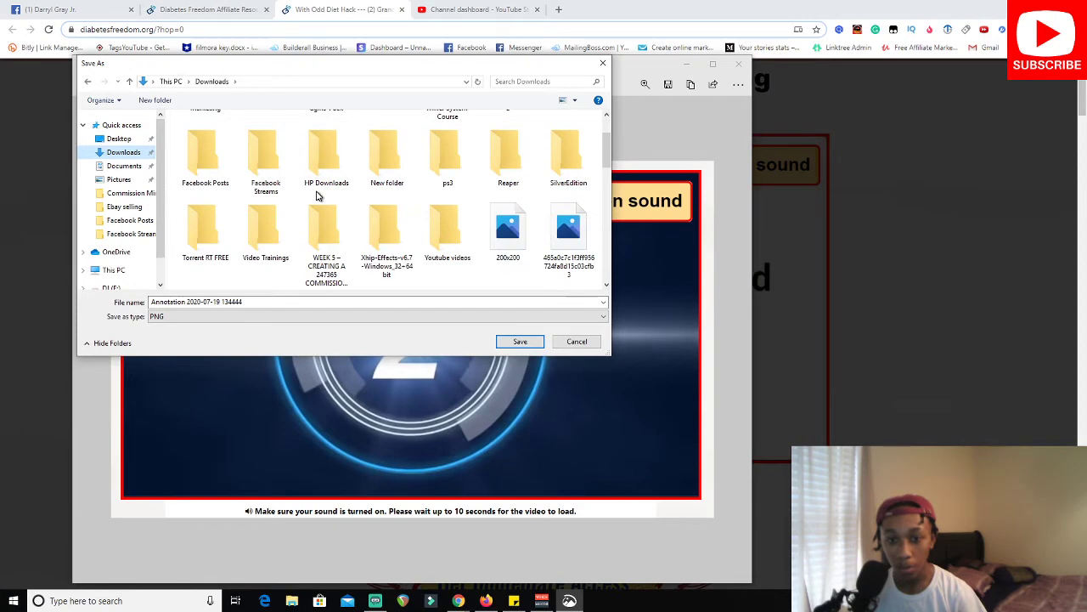
scroll(374, 197, up, 1)
click(568, 166)
double_click(568, 165)
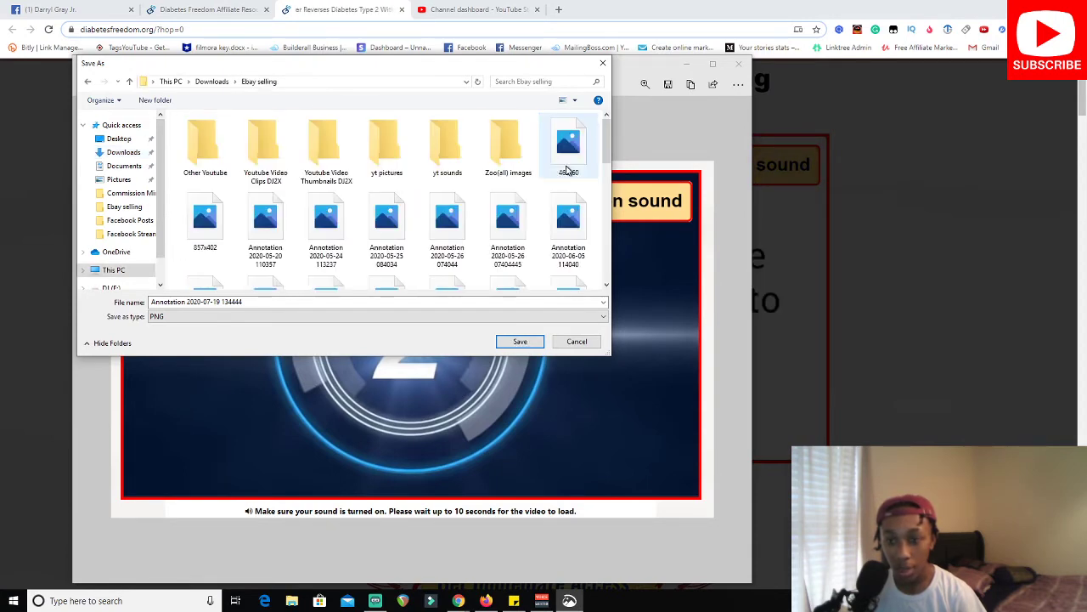
click(537, 342)
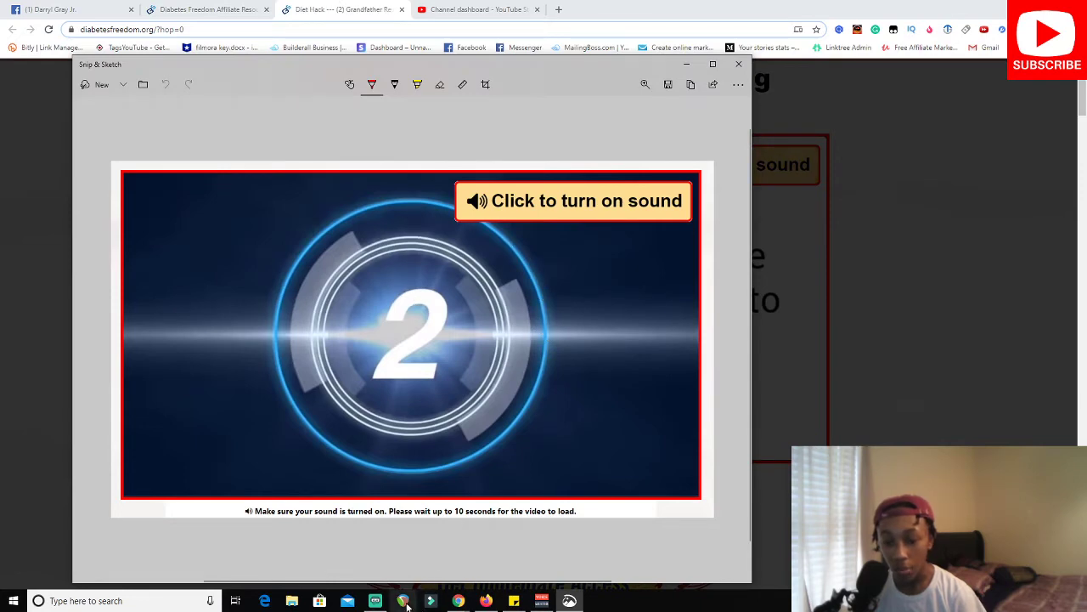
click(486, 601)
click(374, 293)
click(394, 283)
click(551, 174)
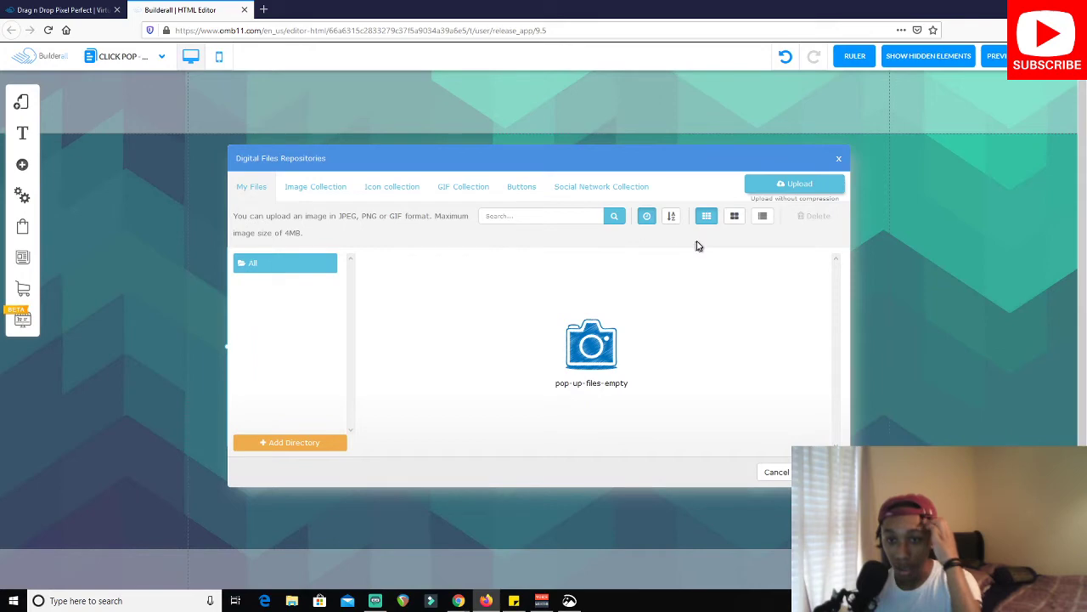
click(786, 184)
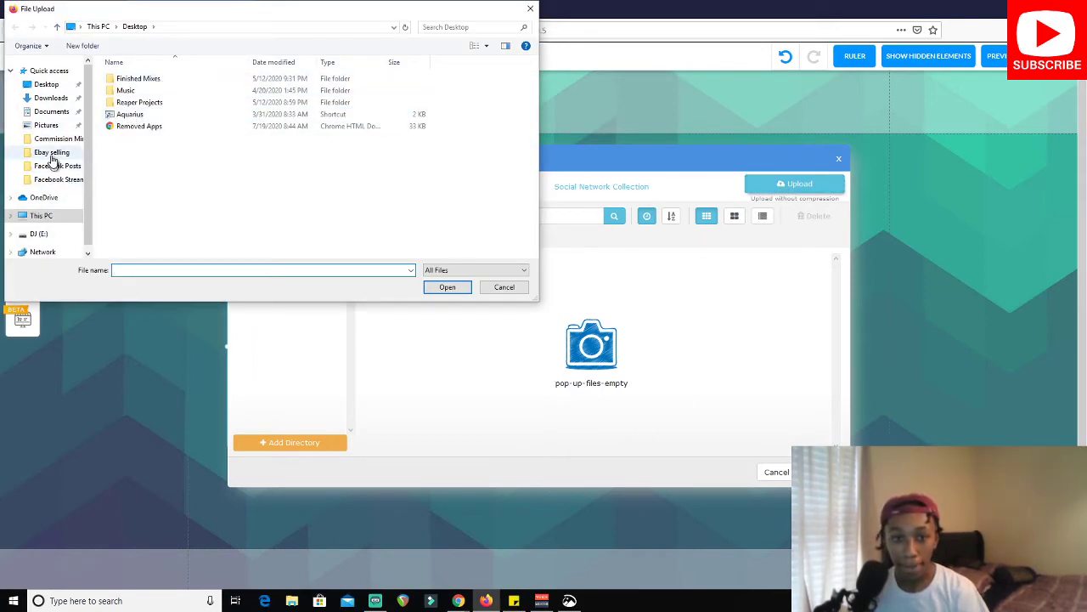
click(52, 152)
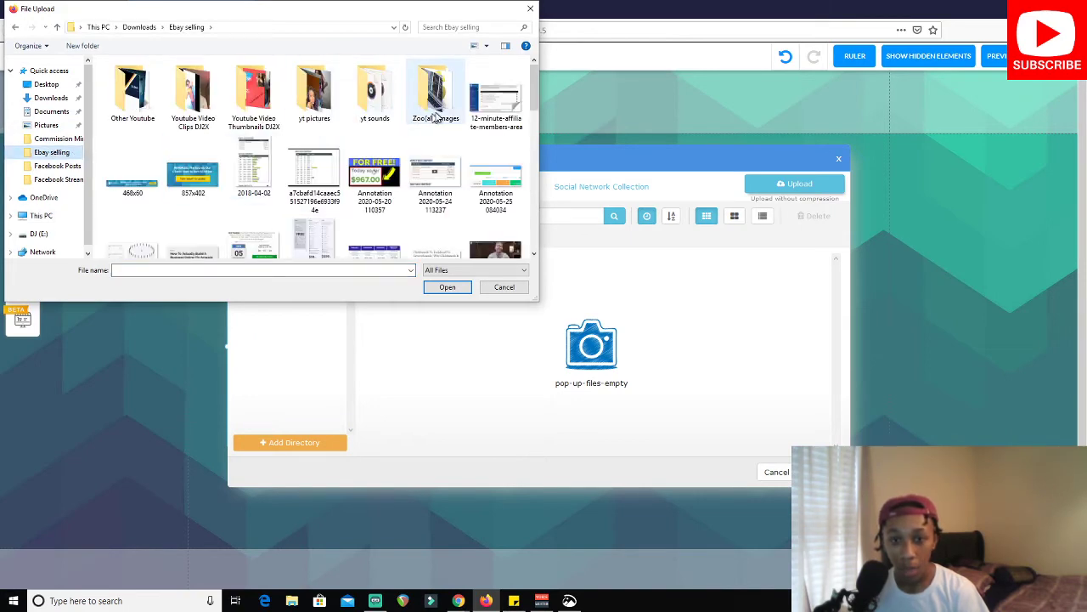
scroll(438, 115, down, 3)
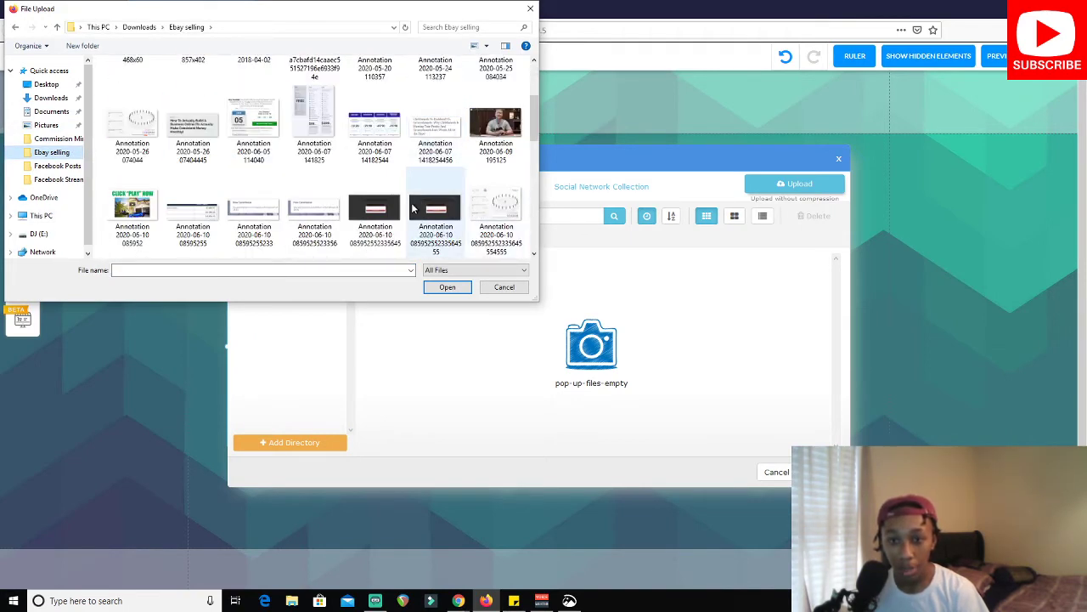
scroll(417, 203, down, 5)
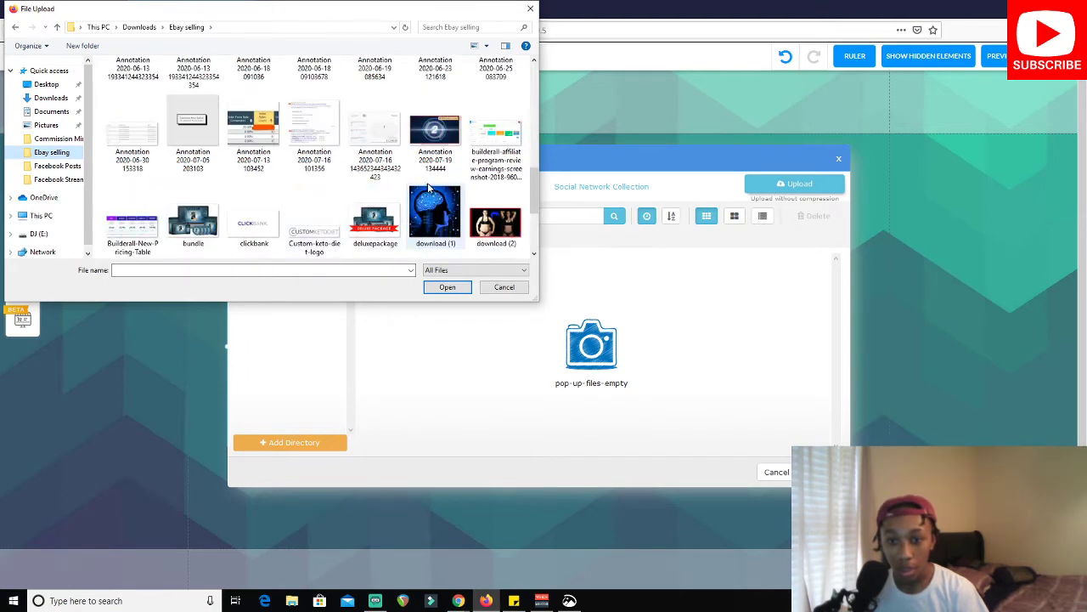
click(447, 146)
click(446, 286)
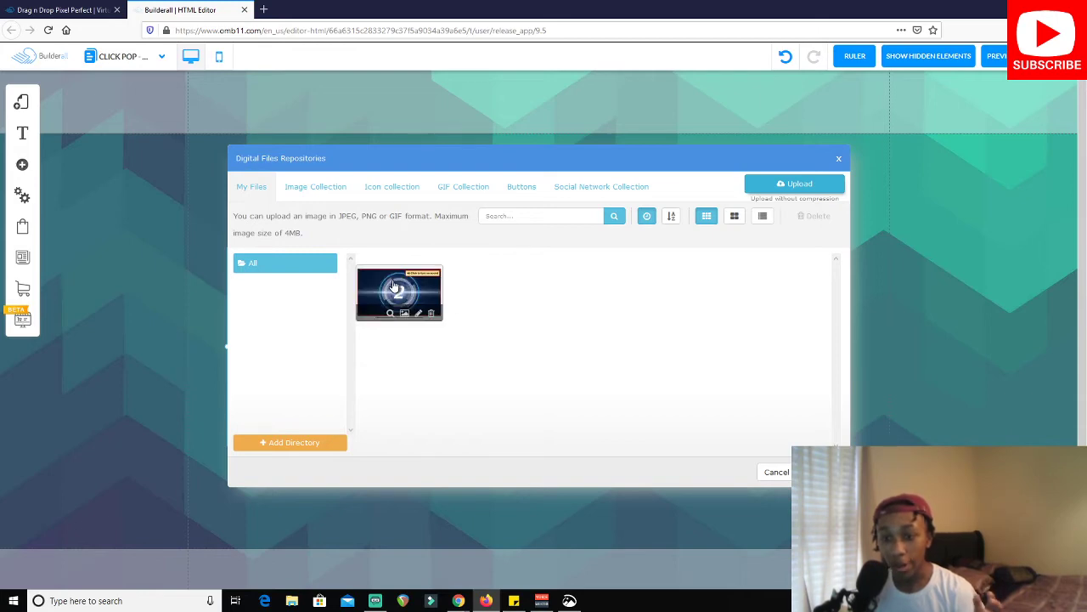
Replace the placeholder product image with the uploaded video snip and enlarge it beside the opt-in box
click(395, 289)
click(820, 471)
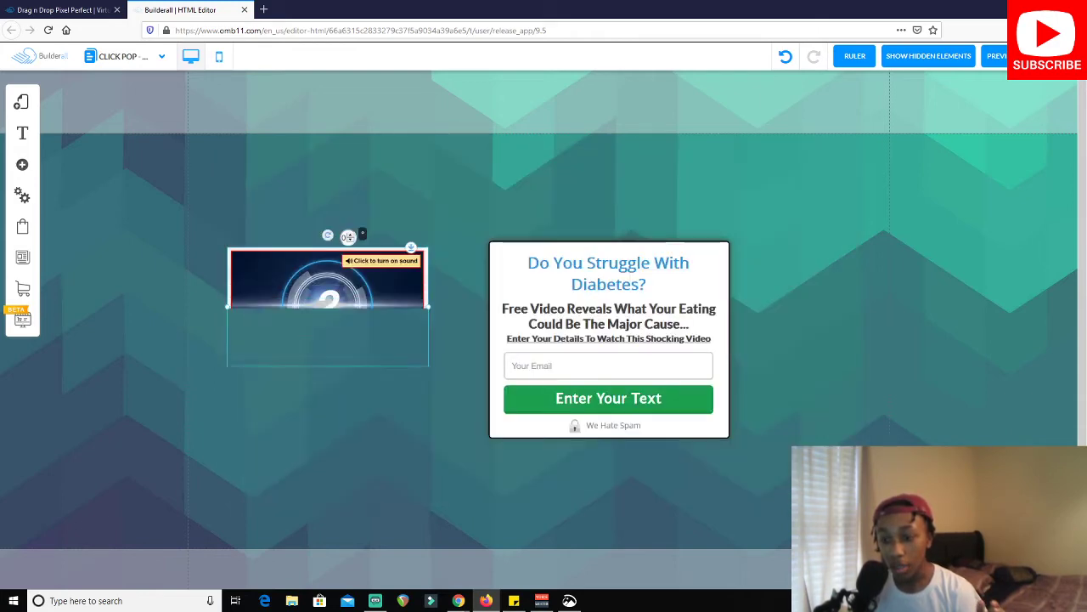
drag(426, 331, 369, 357)
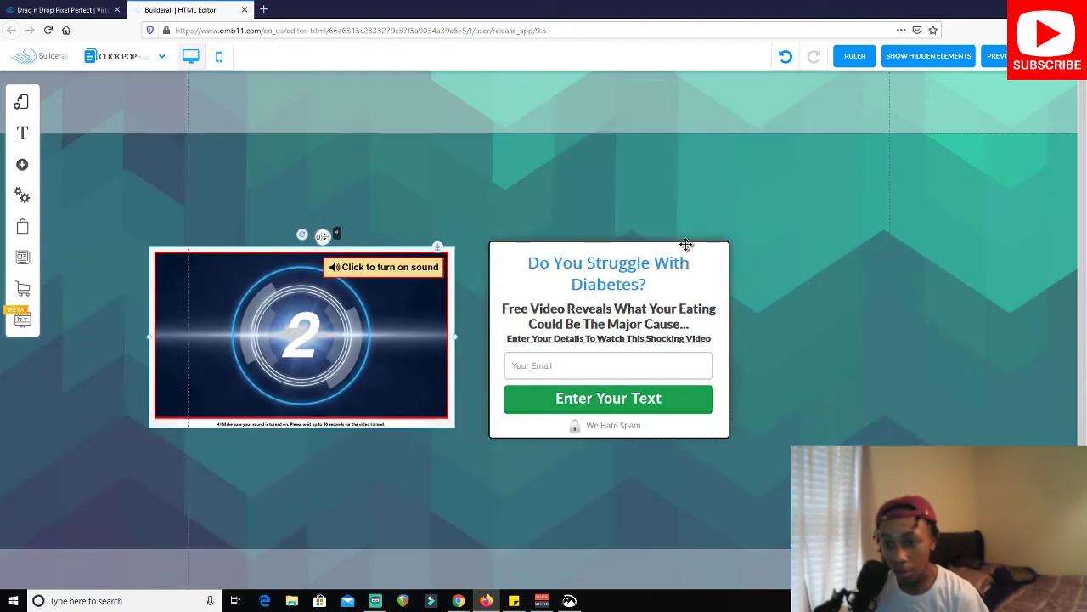
Shift the opt-in box and the video image to the right, show the ruler, and nudge the image slightly back left to balance the layout
drag(685, 242, 765, 246)
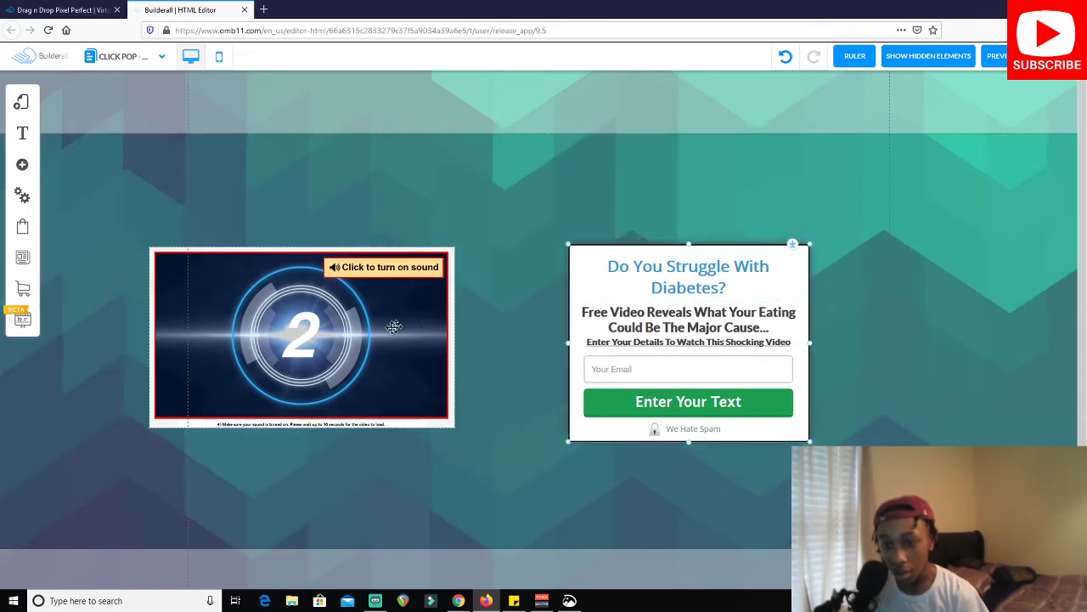
drag(396, 328, 468, 331)
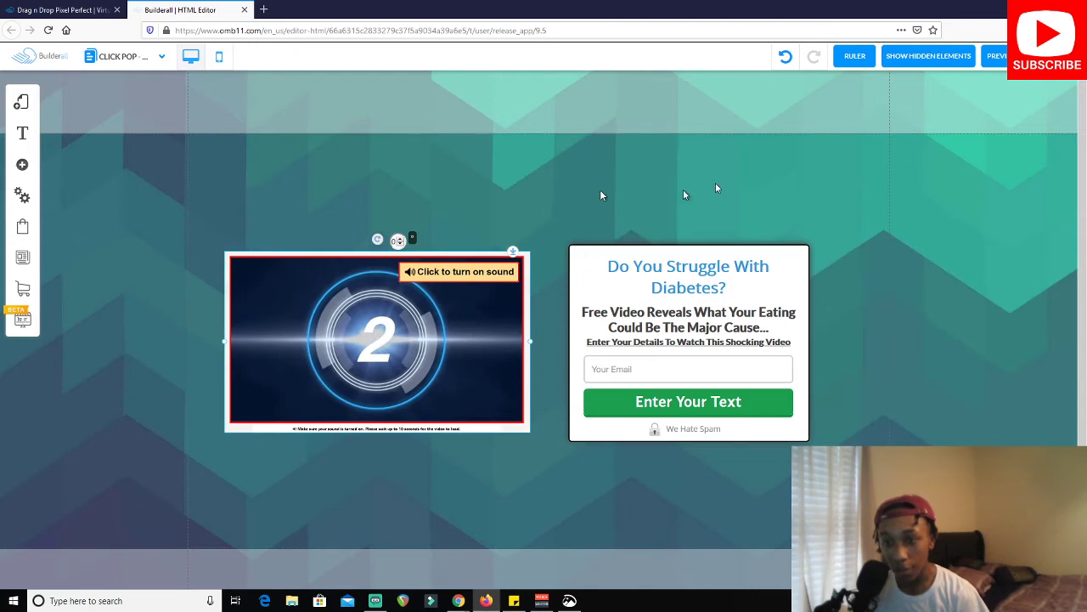
click(855, 66)
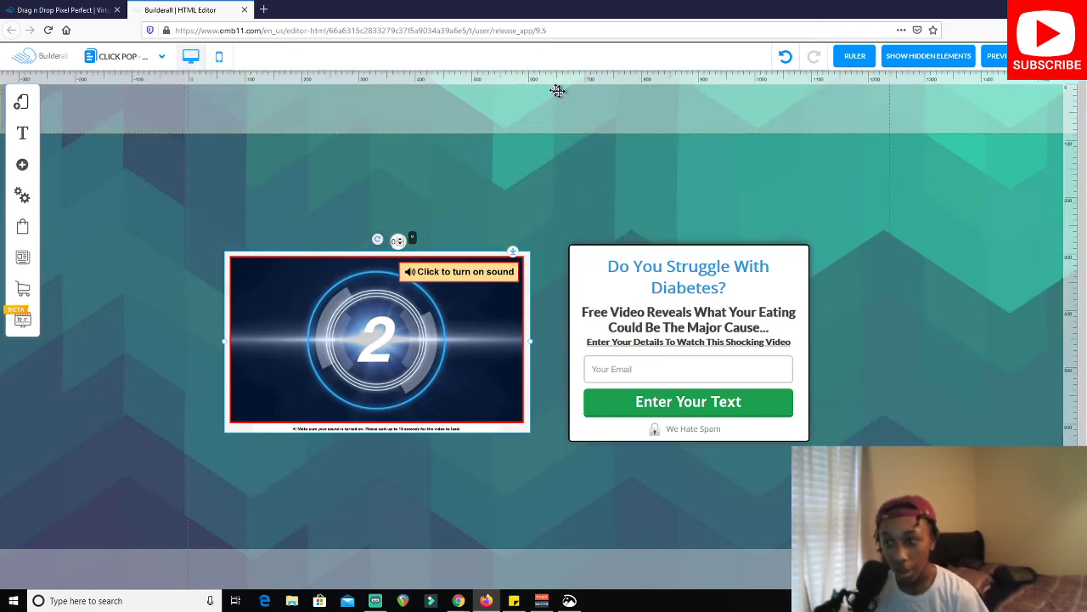
drag(418, 338, 401, 340)
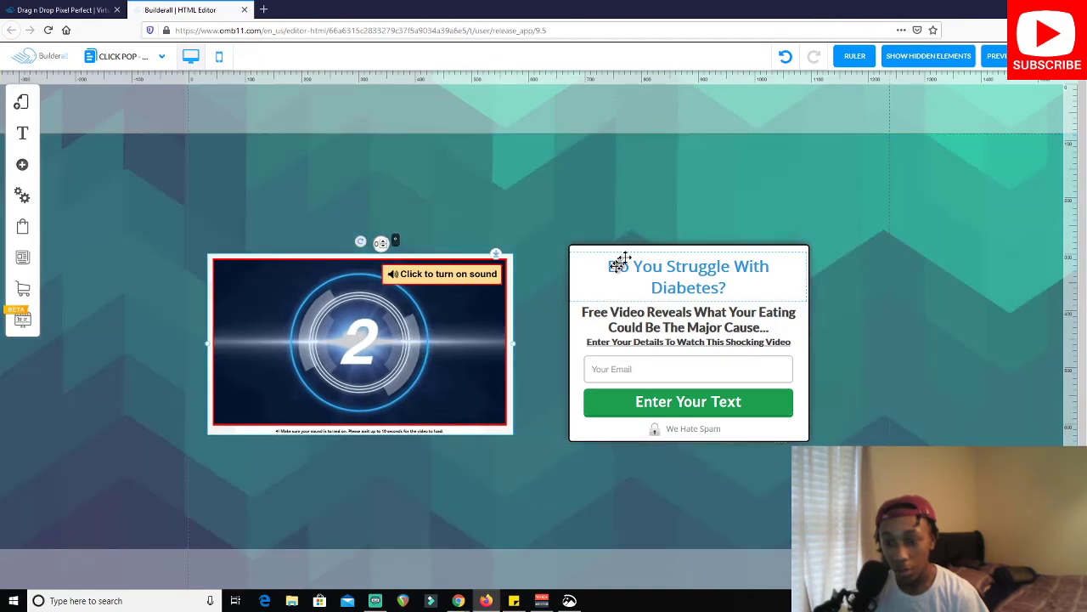
click(644, 161)
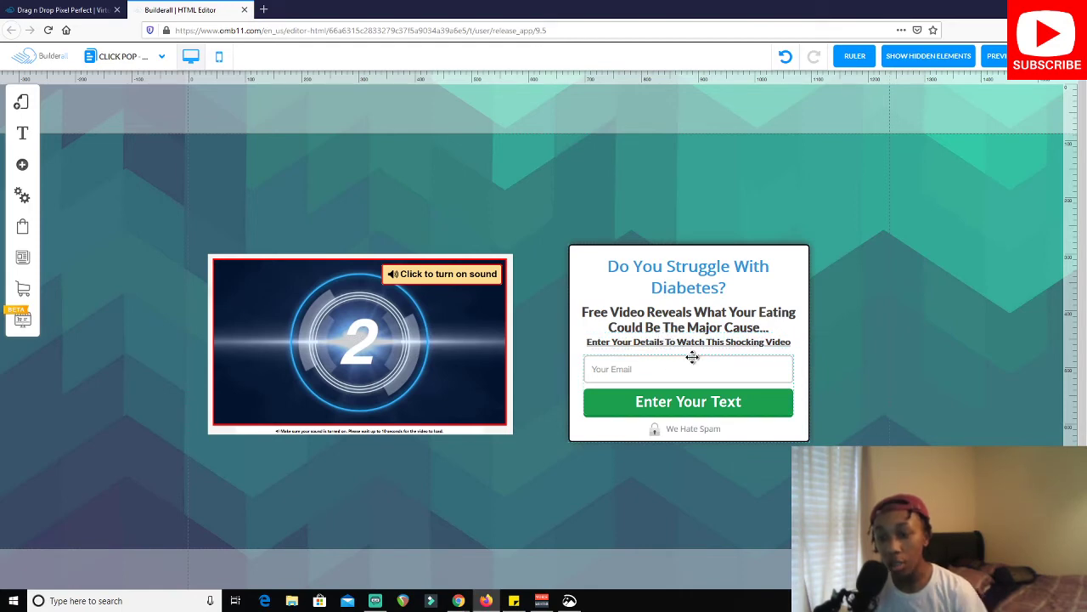
Try to change the opt-in form's button text to "Watch The Video"
click(654, 396)
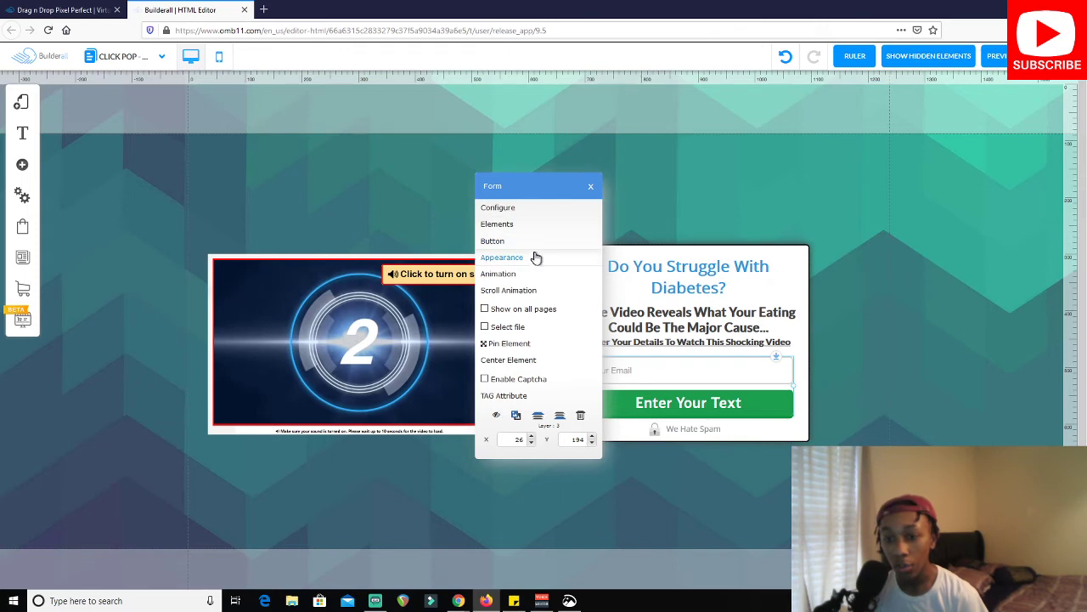
click(502, 257)
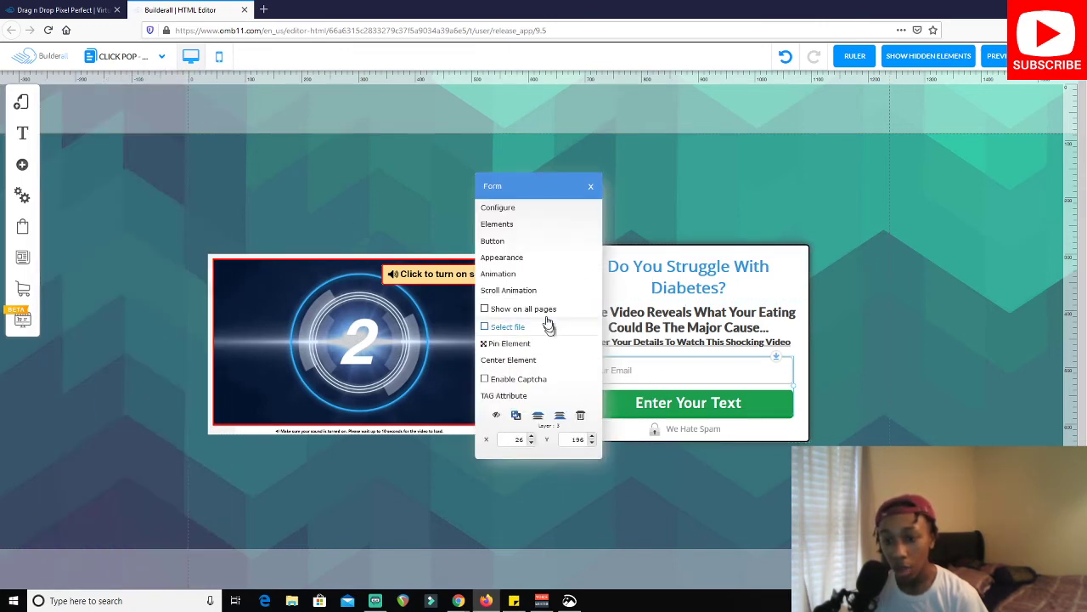
click(513, 242)
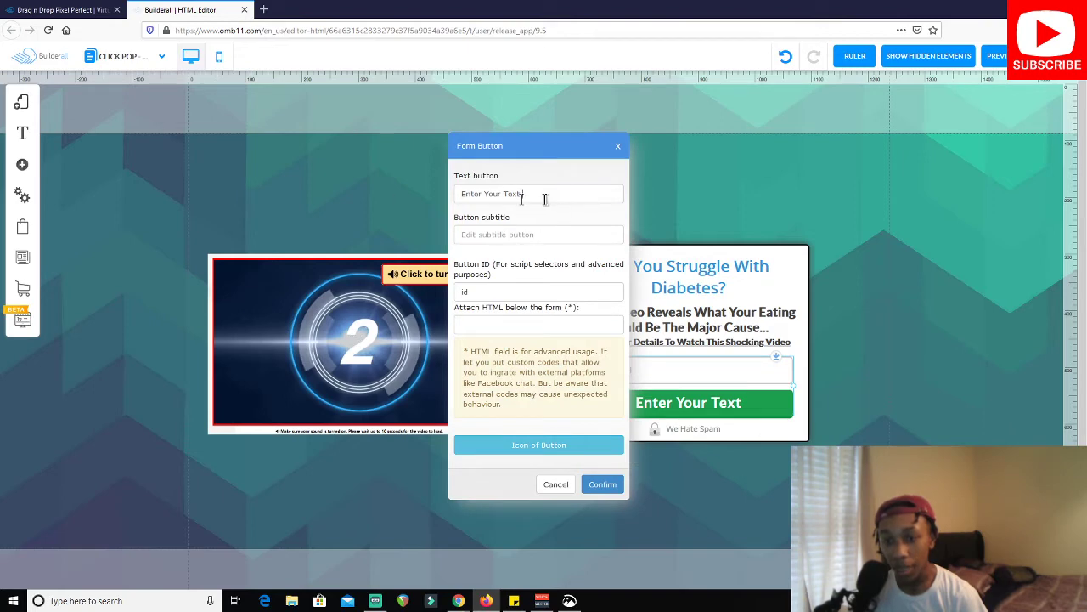
triple_click(553, 195)
text(W)
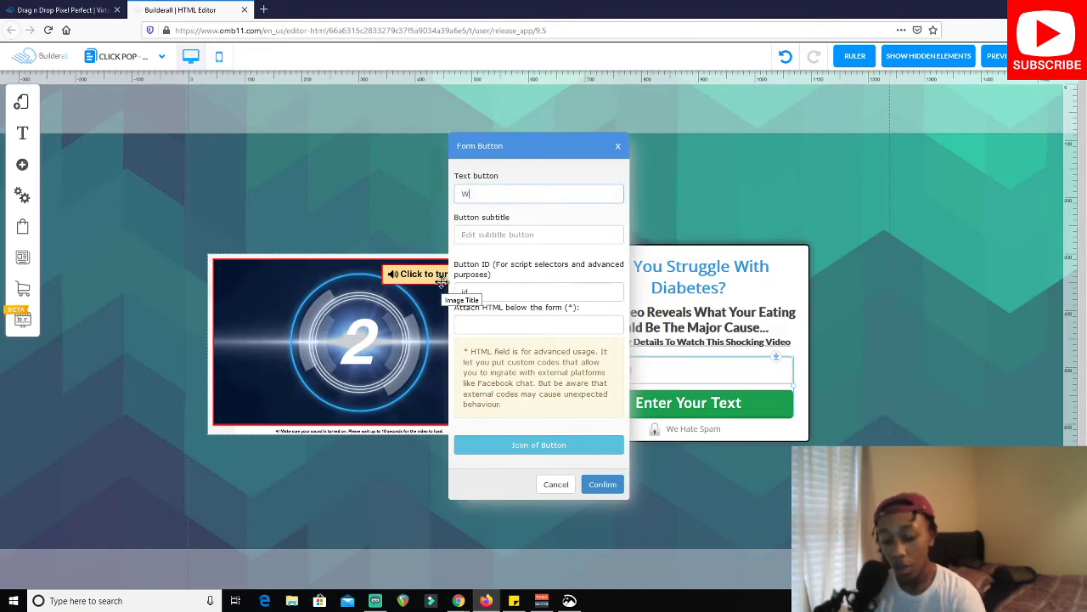
text(atch T)
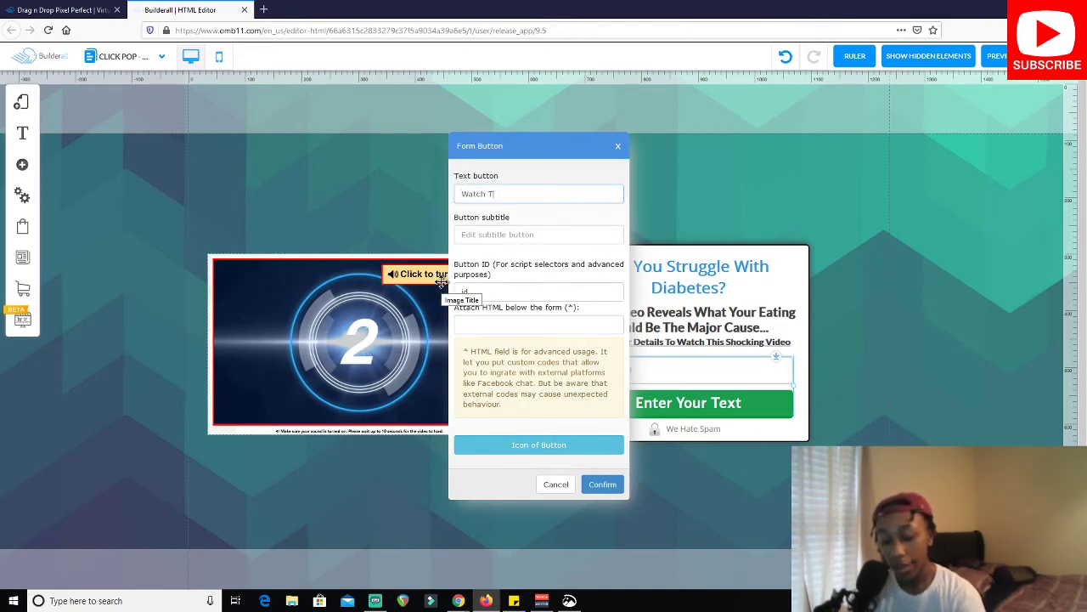
text(he )
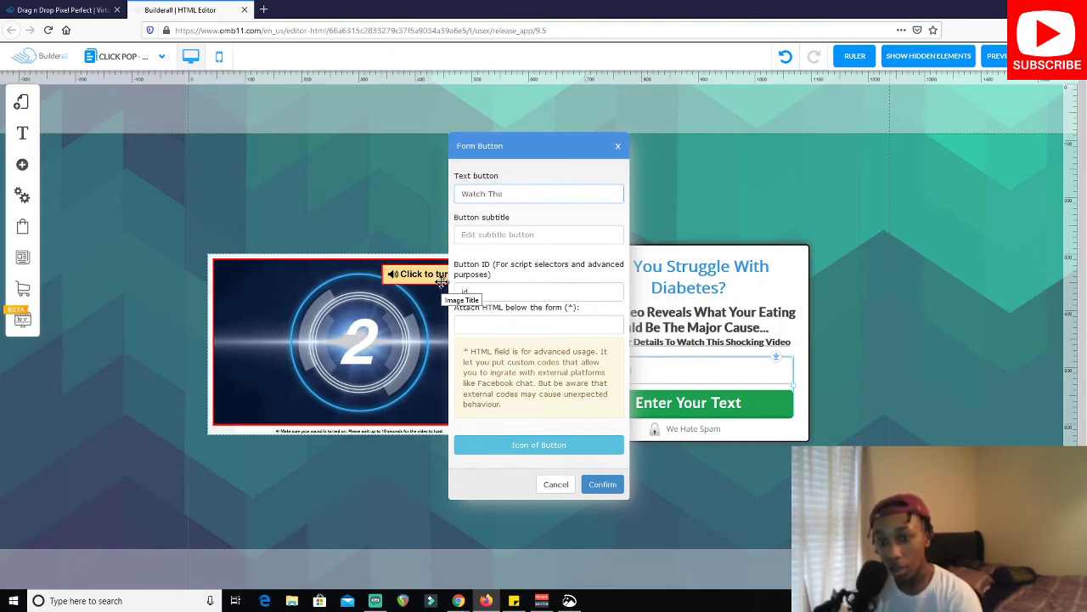
text(Video)
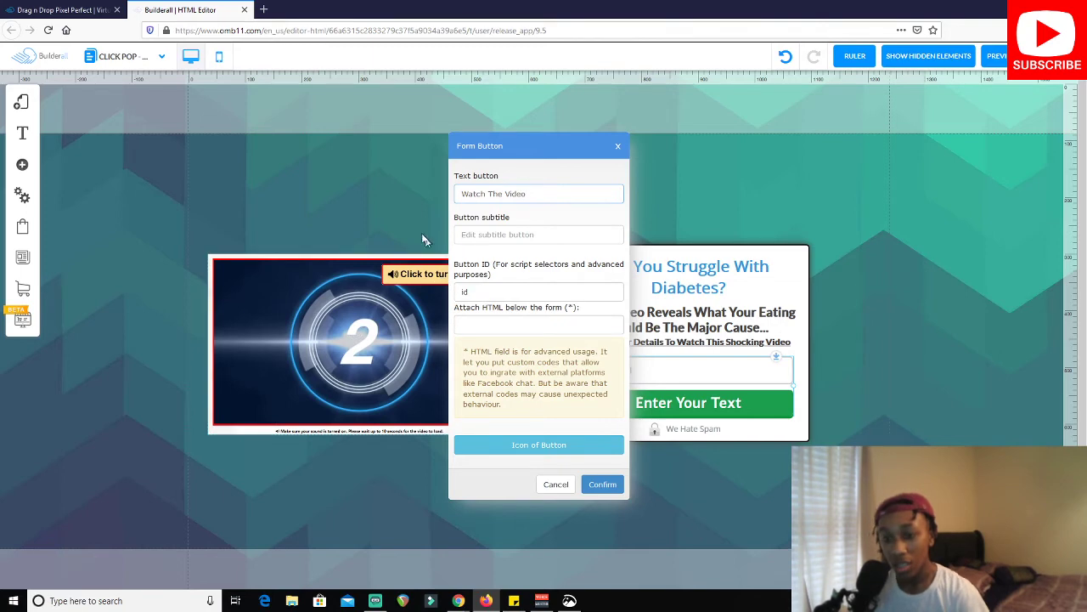
click(404, 199)
Nudge the video image slightly right, closer to the opt-in box, and deselect it
drag(425, 327, 432, 326)
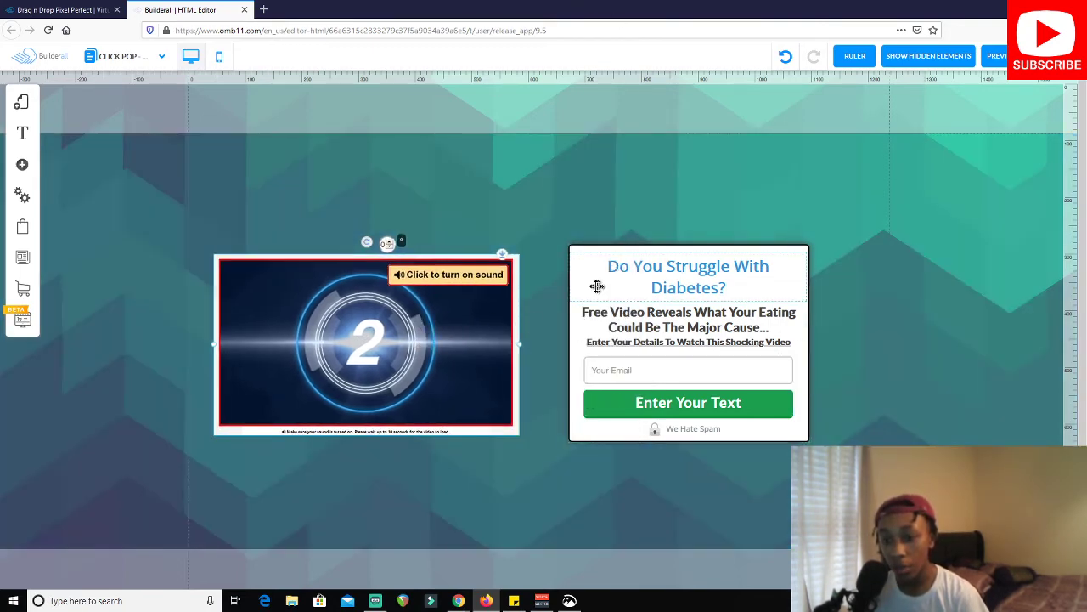
click(579, 220)
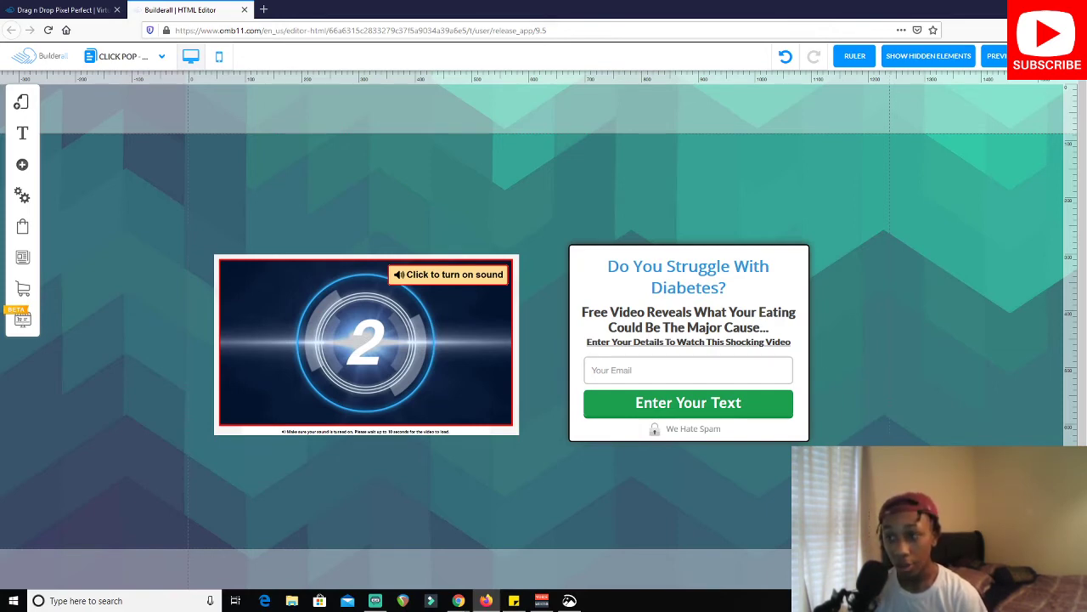
Replace the opt-in form's button text with "Watch The Video" and confirm the change
click(675, 412)
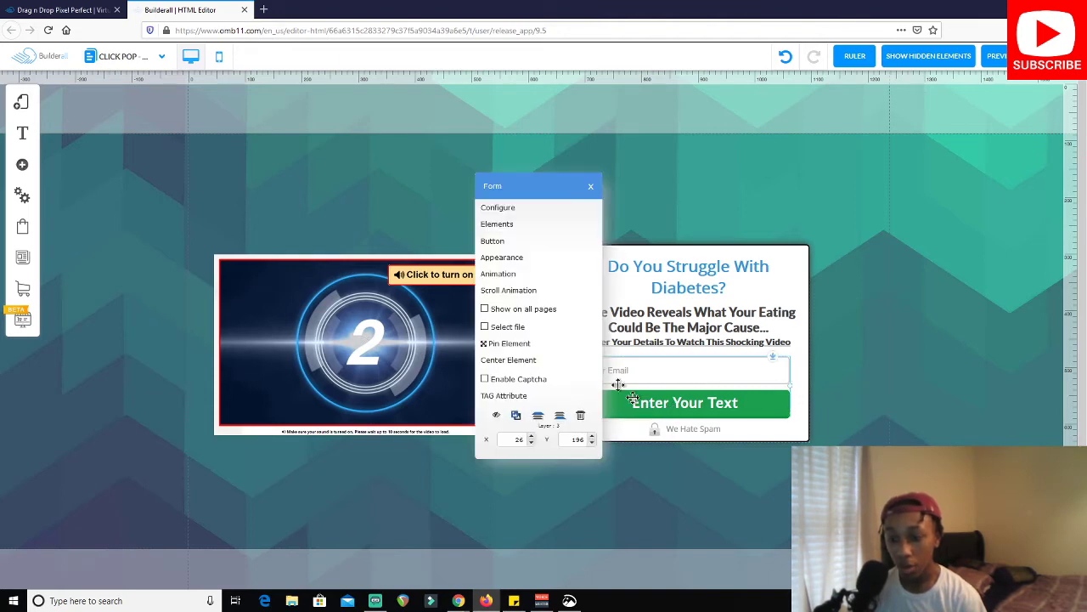
click(512, 244)
drag(583, 193, 430, 207)
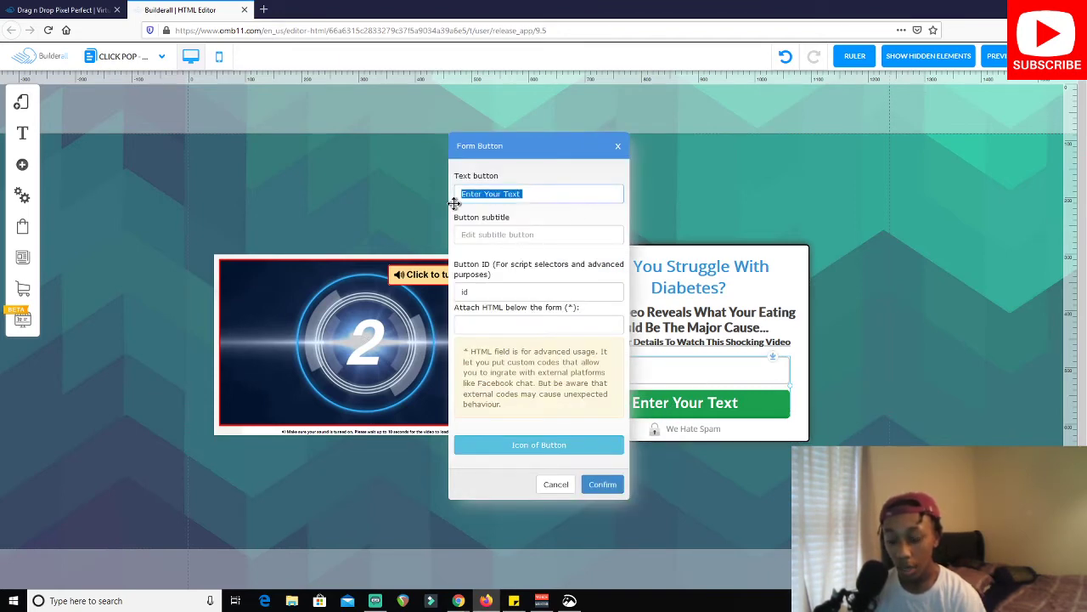
key(BackSpace)
text(Wa)
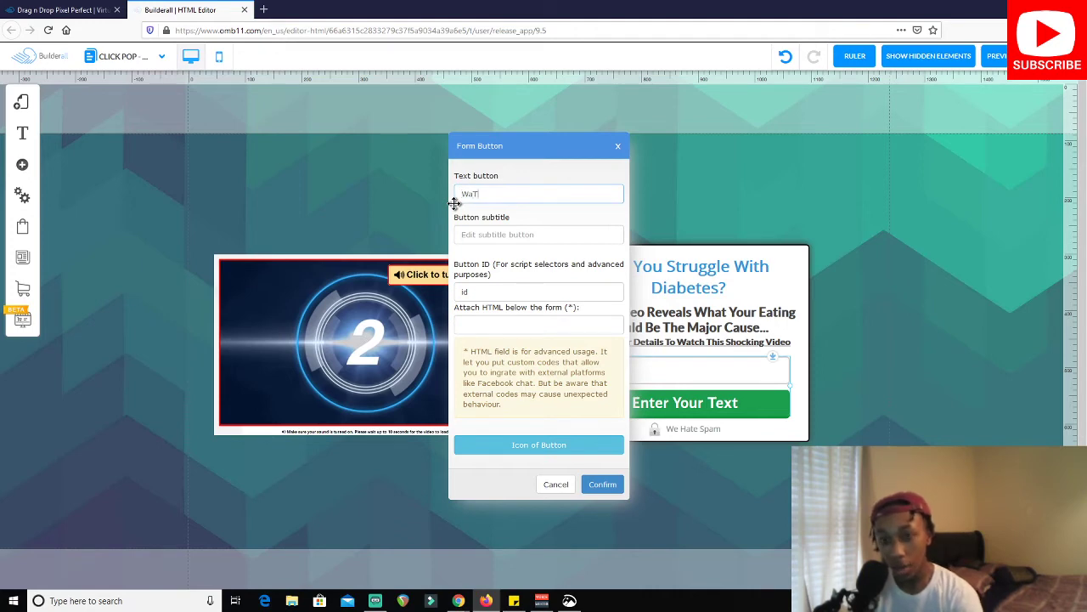
text(T)
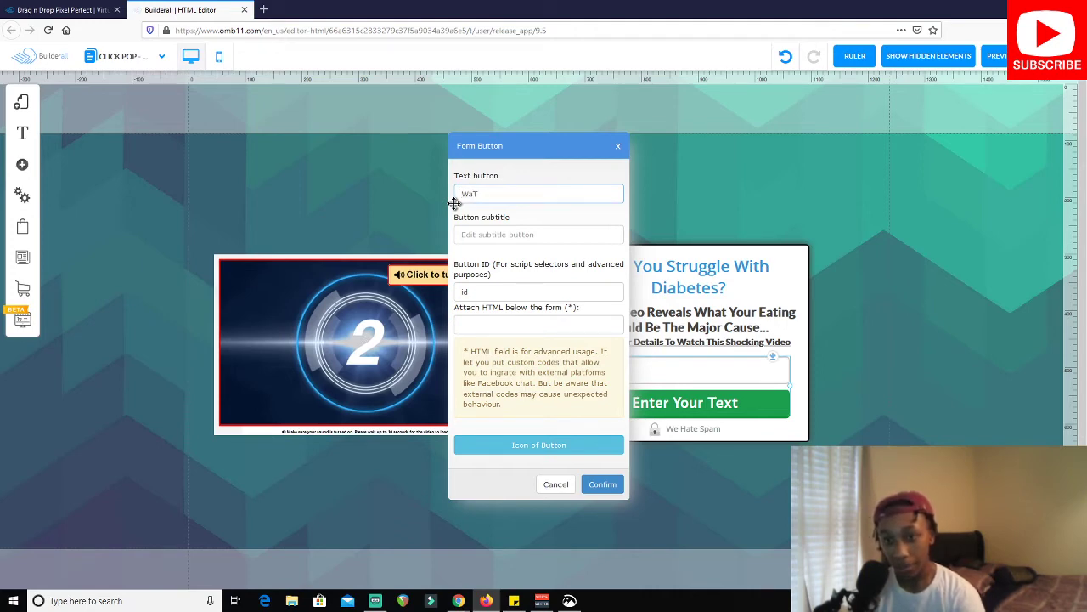
text(tc)
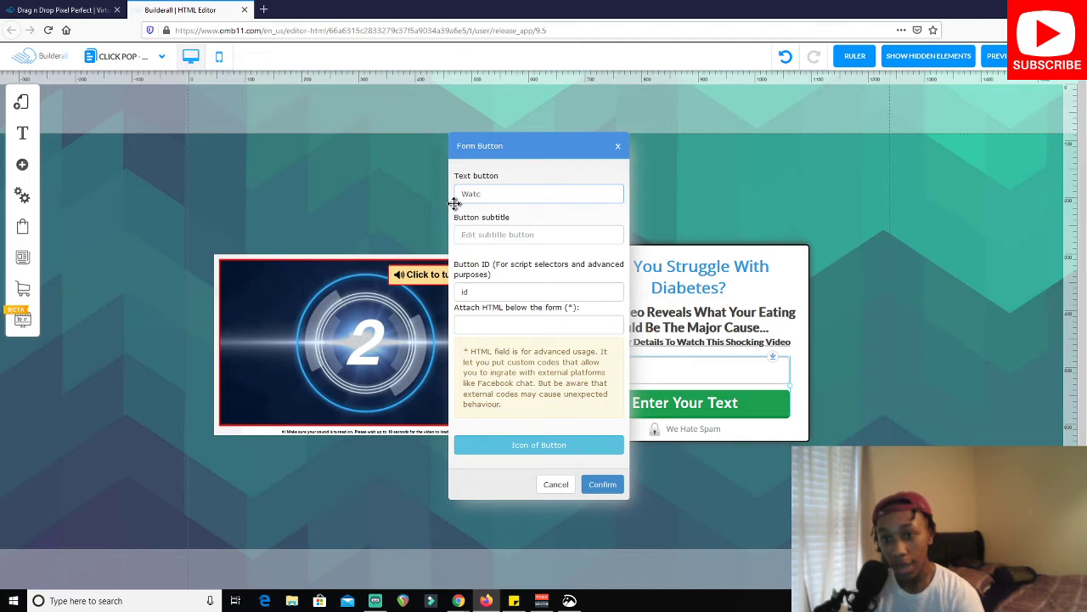
text(h The)
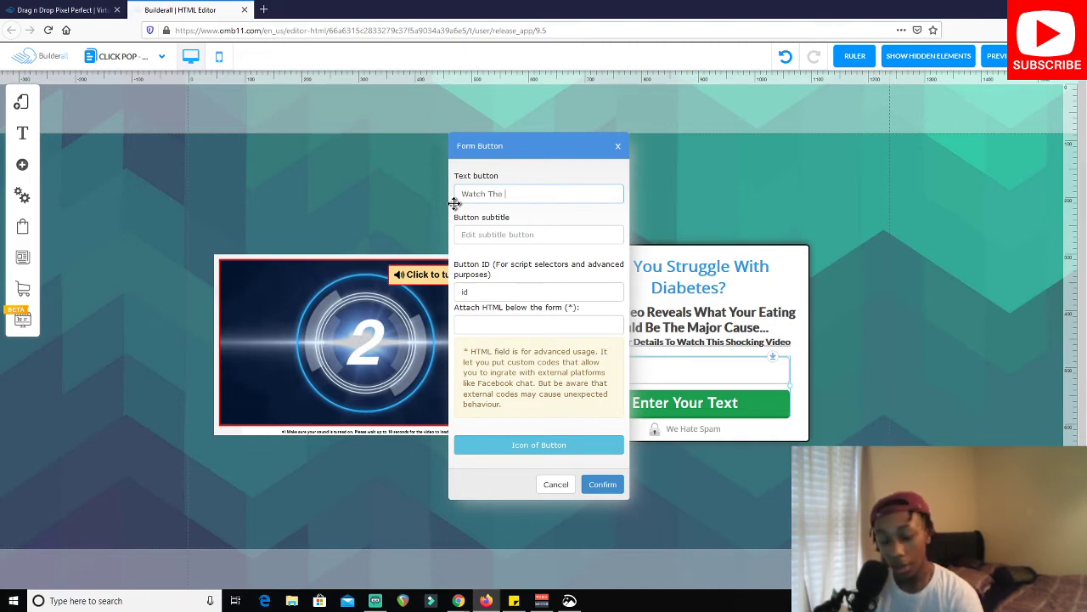
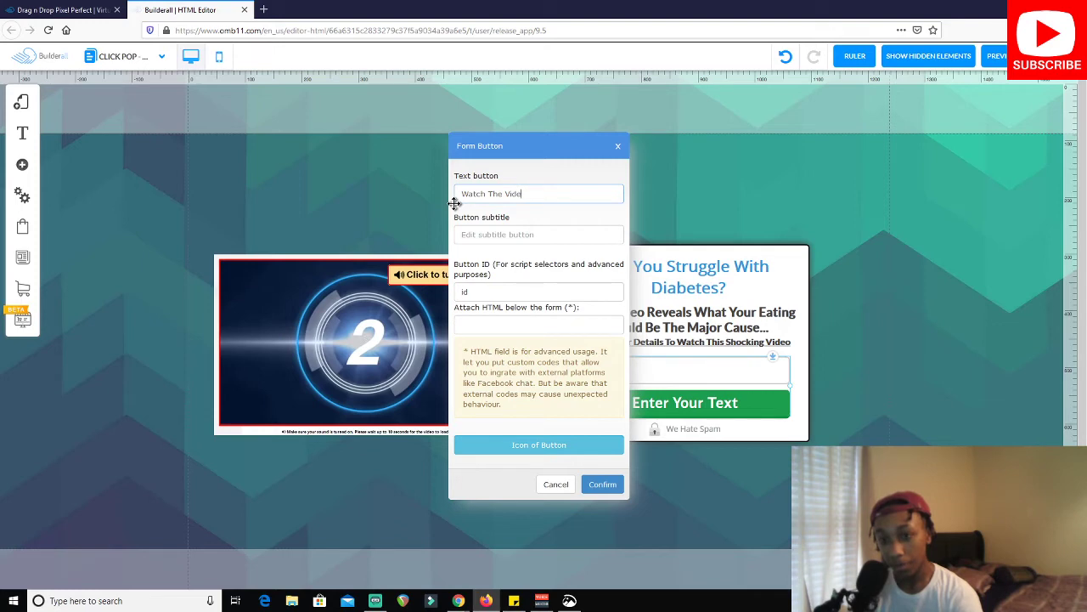
click(603, 486)
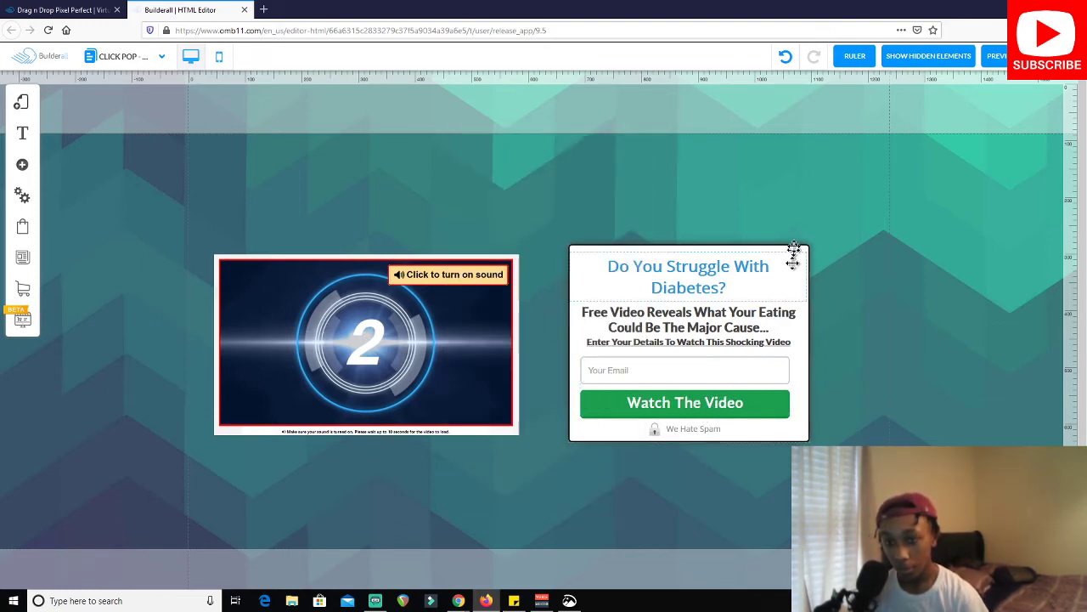
Add the first plain-text menu from the new menu styles to the footer area below the opt-in section
scroll(869, 268, down, 3)
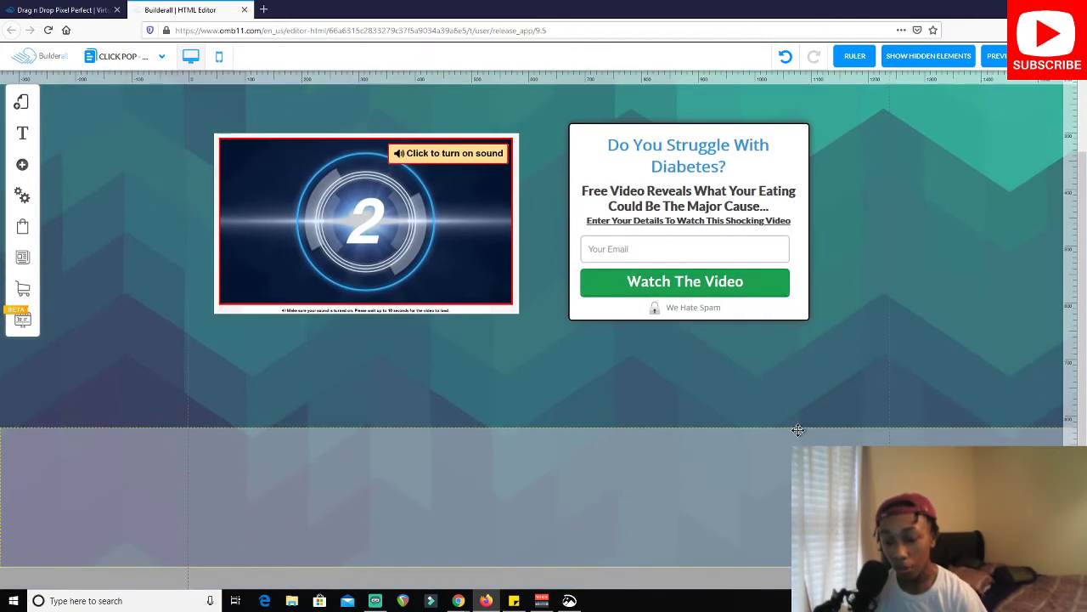
scroll(800, 426, up, 3)
scroll(476, 503, down, 3)
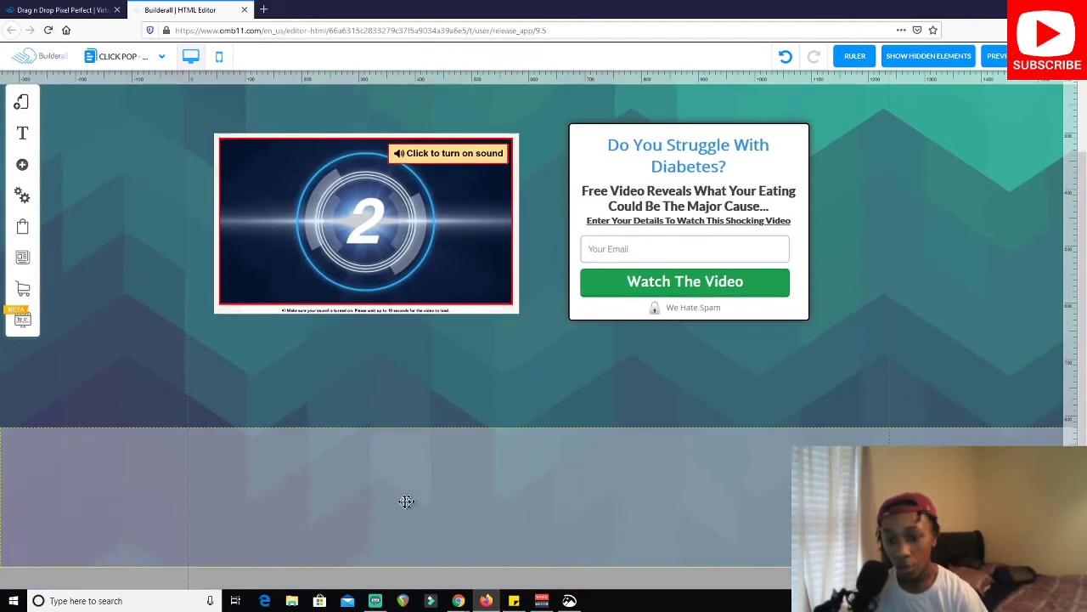
click(23, 166)
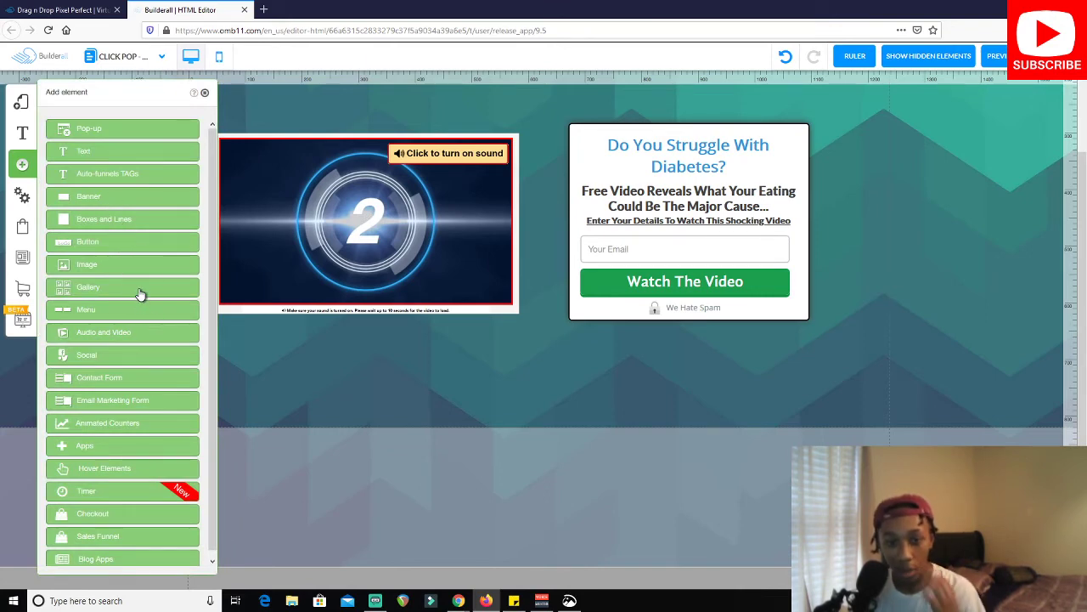
click(126, 311)
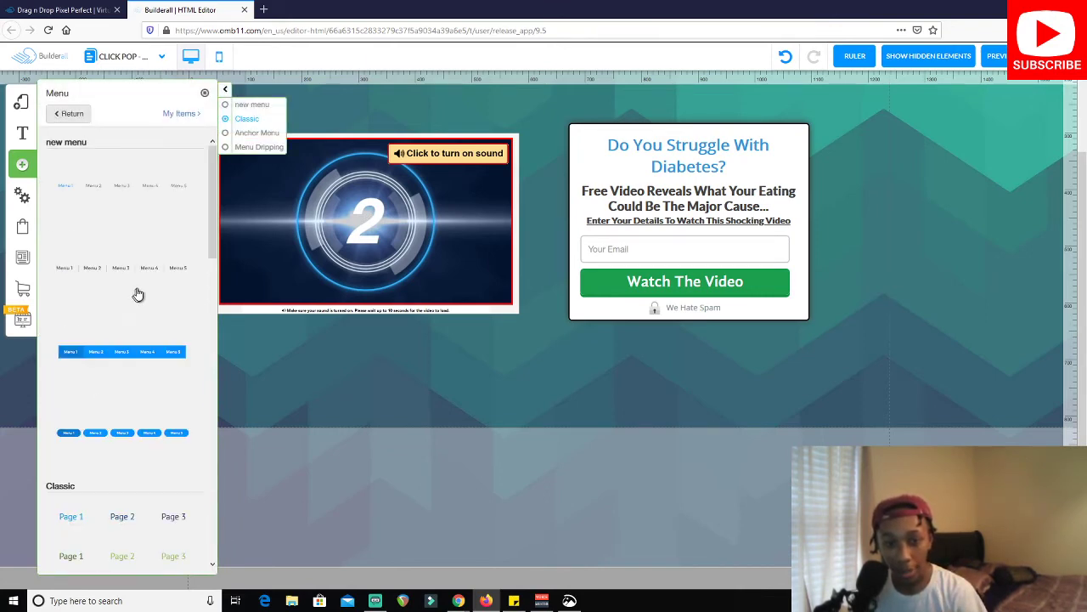
drag(124, 189, 567, 508)
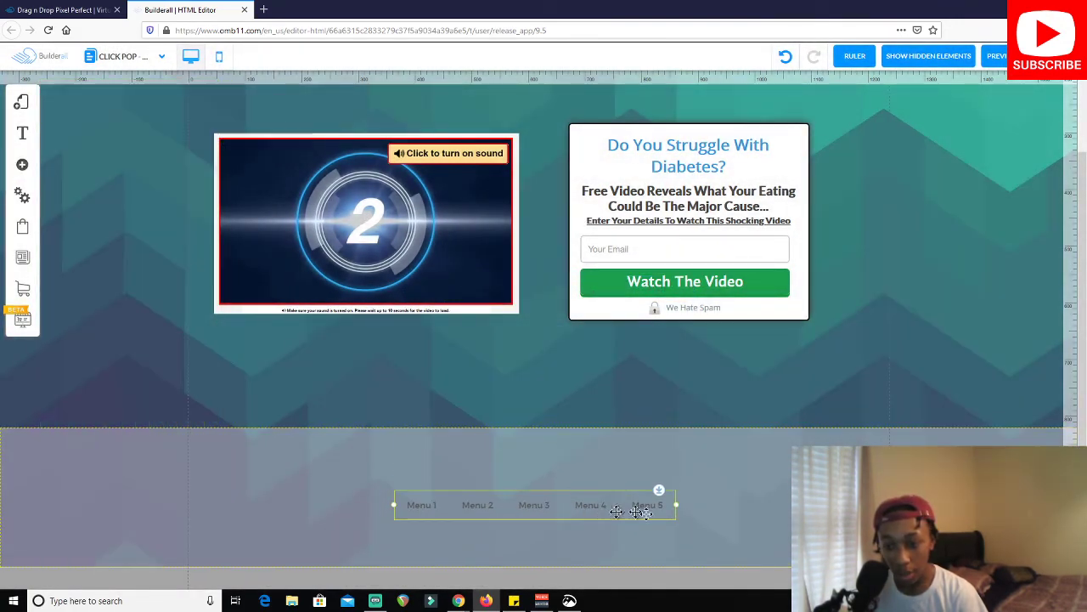
Add a Disclaimer page to the default layout from the Legal page templates, keeping the page name "Disclaimer"
scroll(623, 388, up, 3)
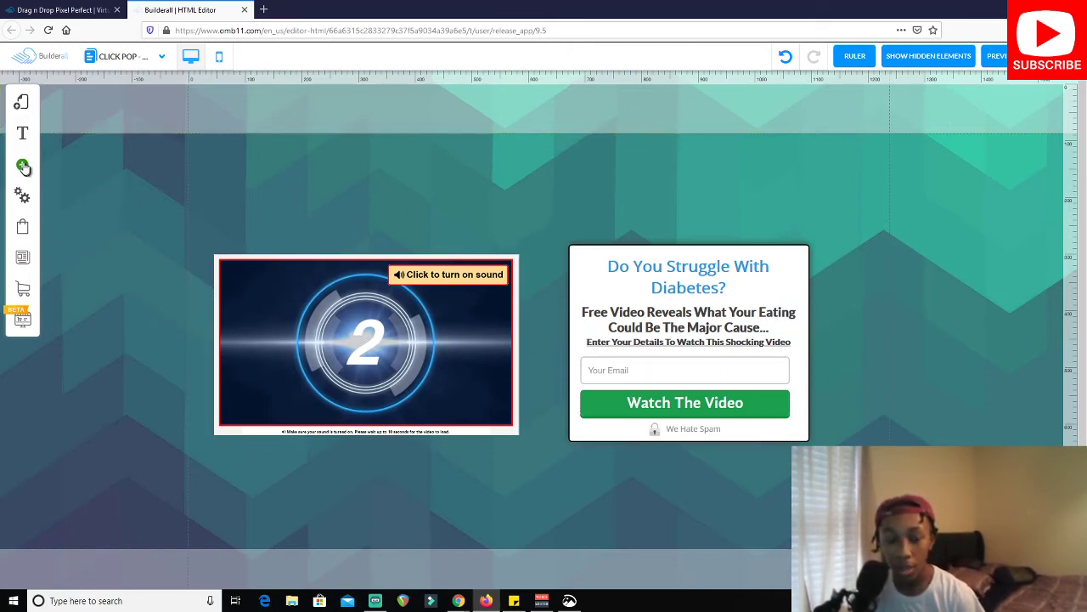
click(21, 102)
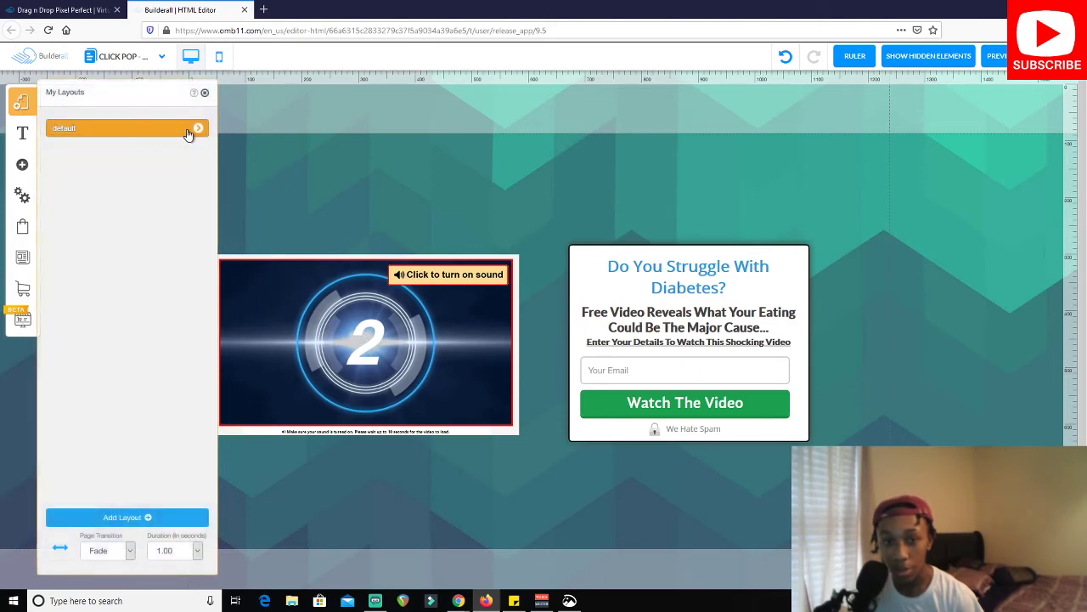
click(199, 130)
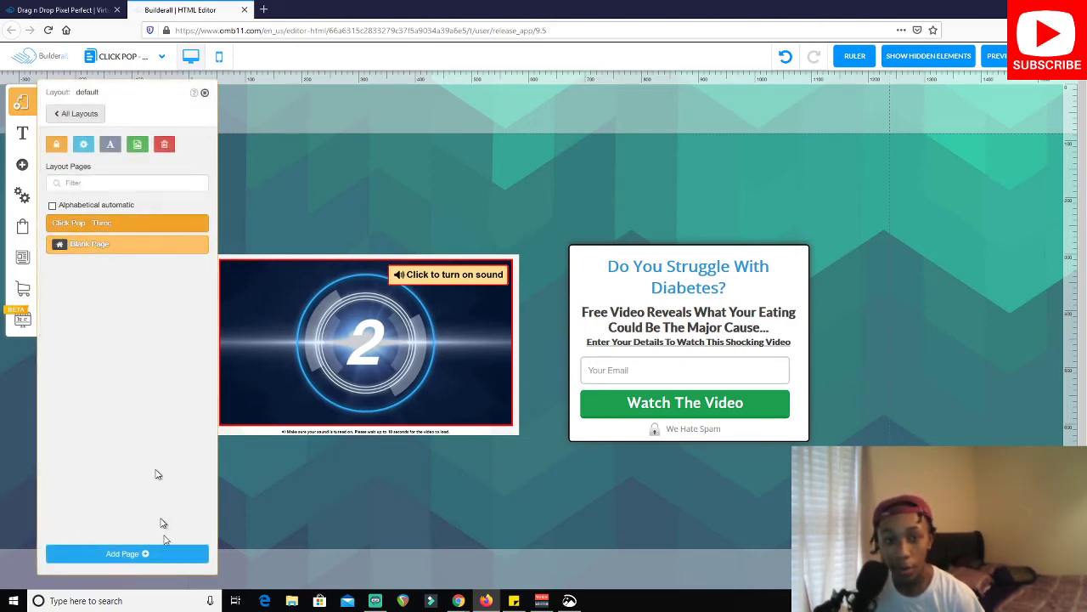
click(164, 556)
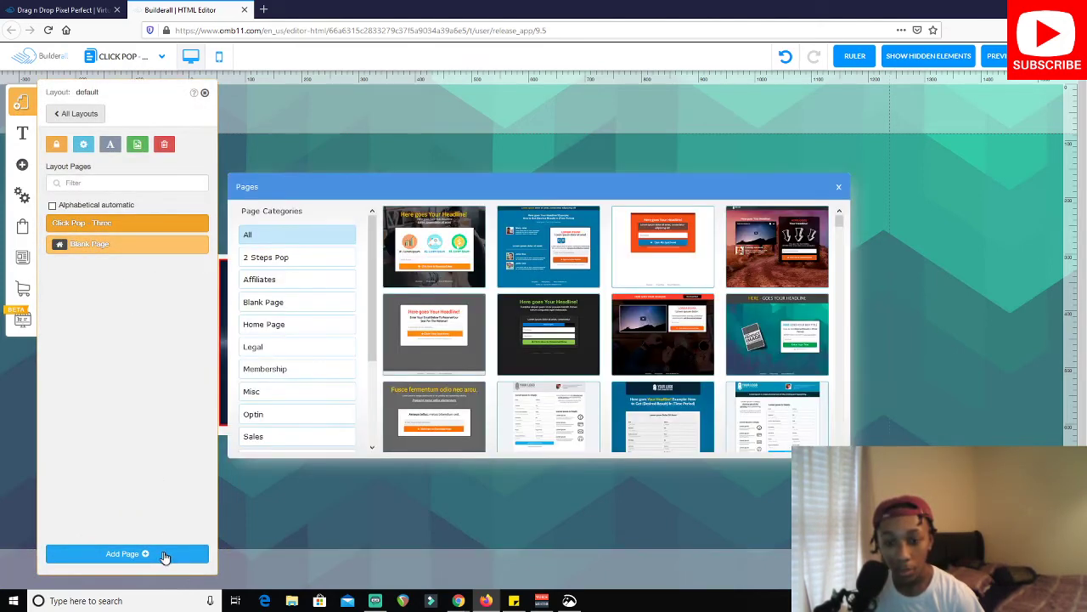
scroll(573, 337, down, 1)
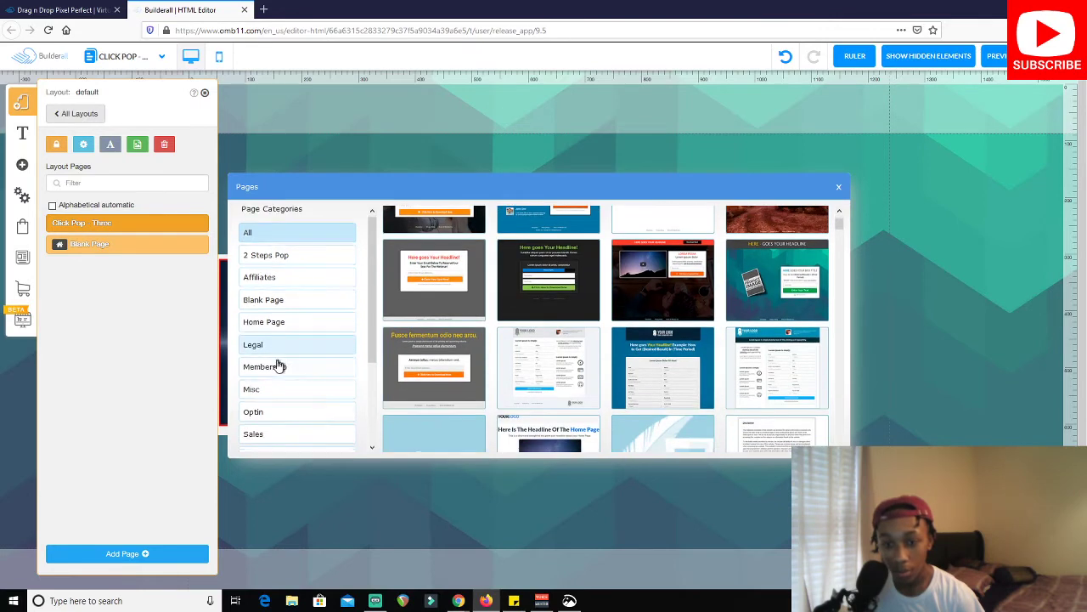
click(280, 346)
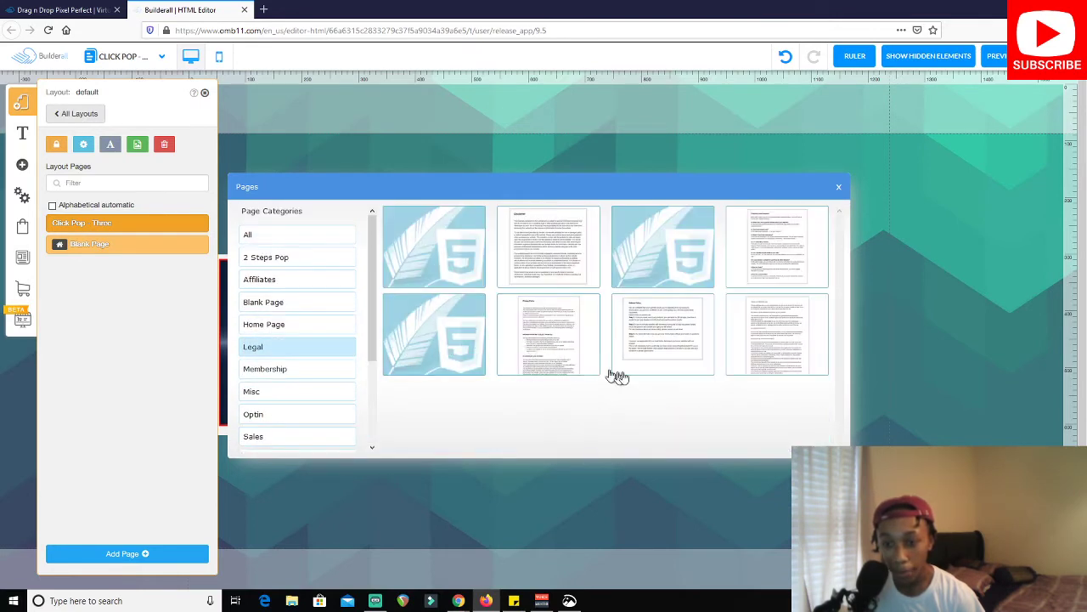
click(508, 270)
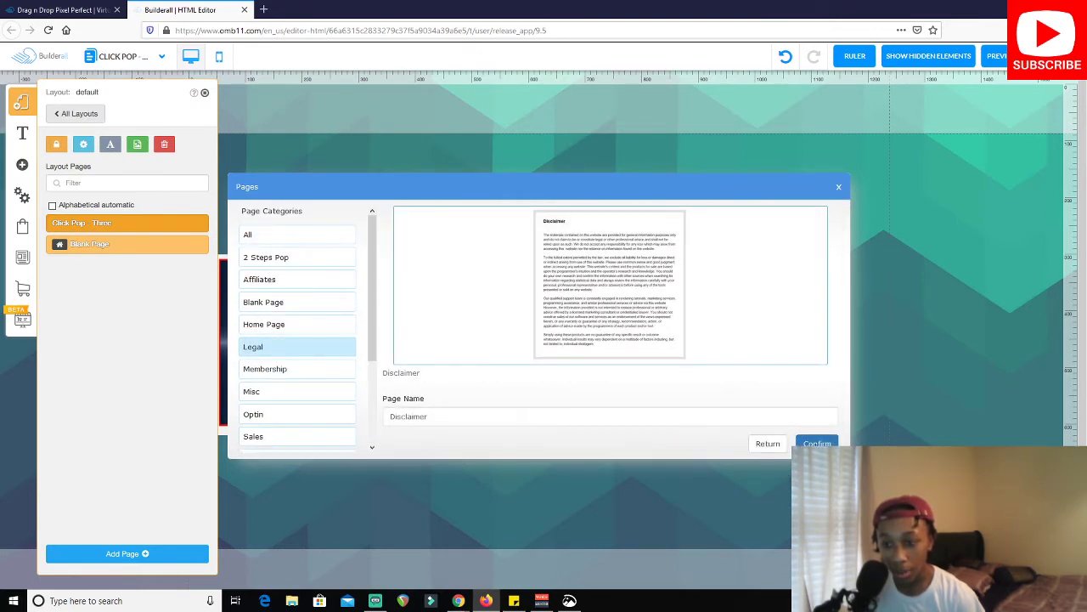
click(816, 443)
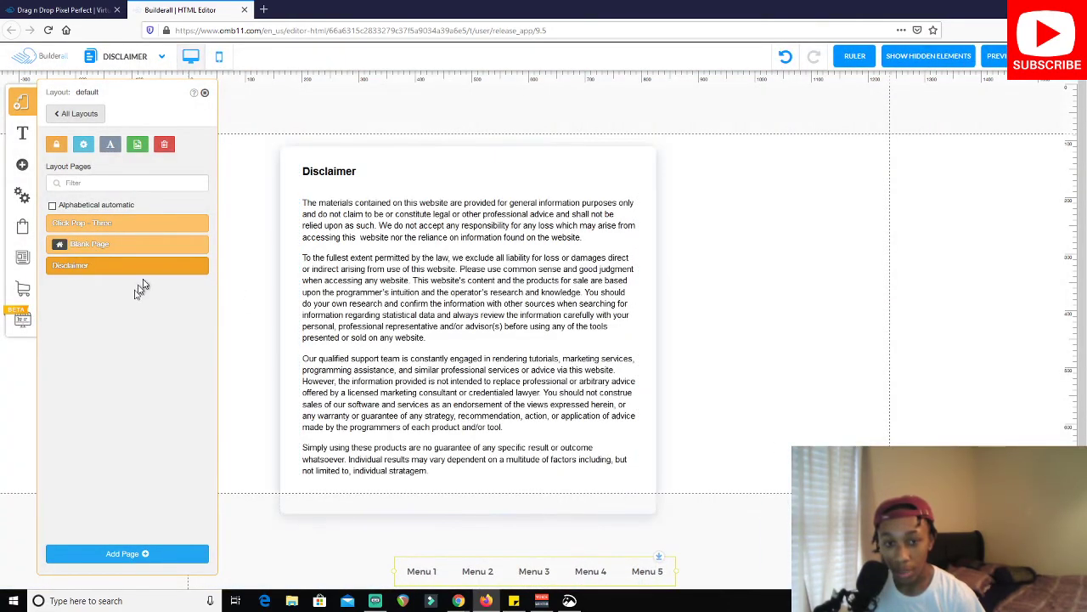
Add a Privacy Policy page from the Legal templates under its suggested name and check its contact section and footer menu
click(159, 556)
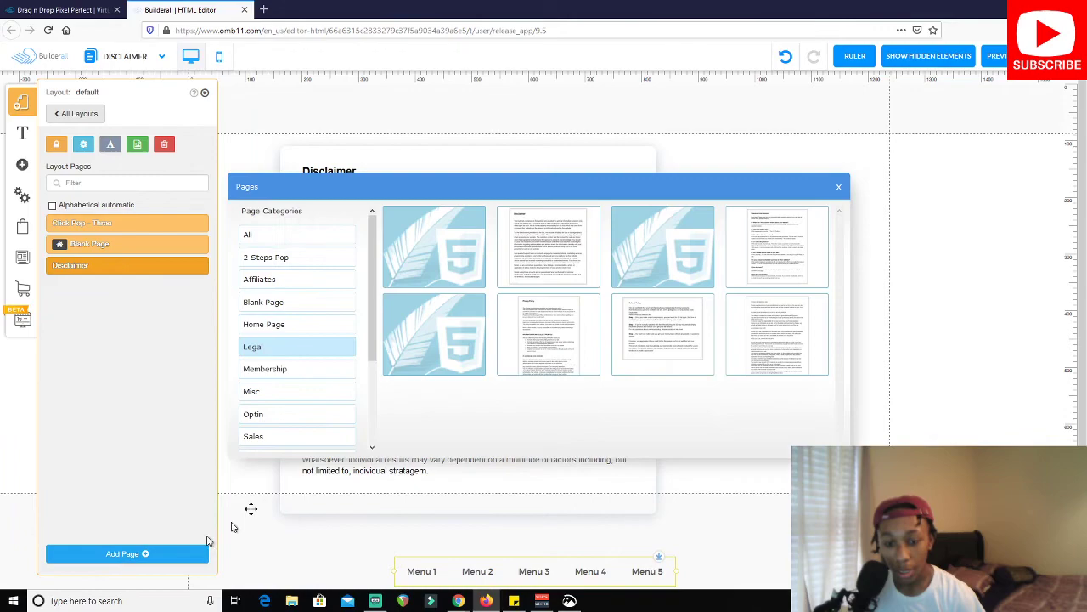
click(545, 336)
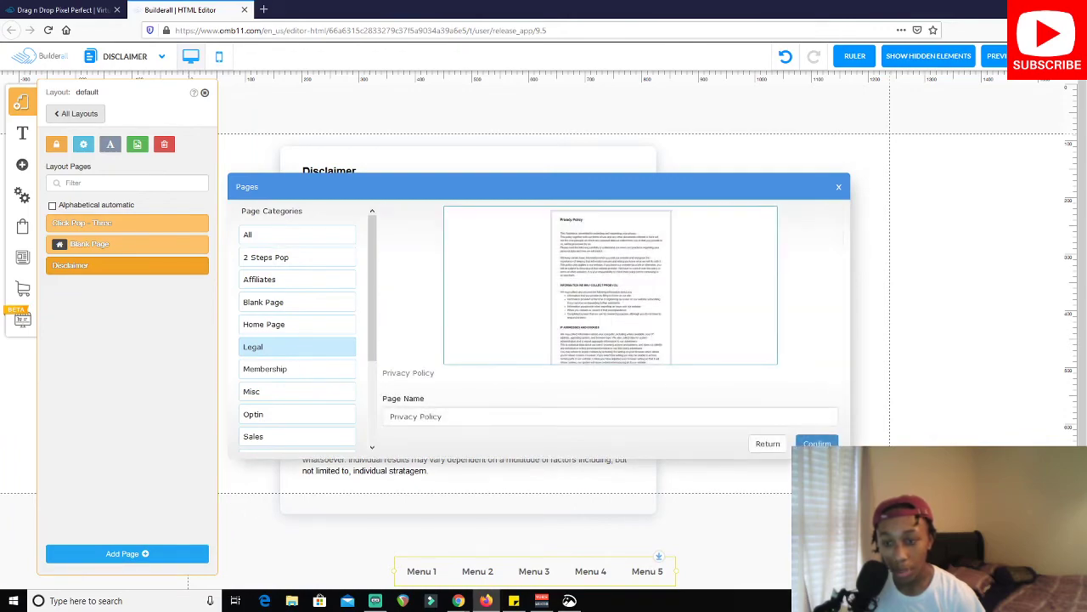
click(824, 444)
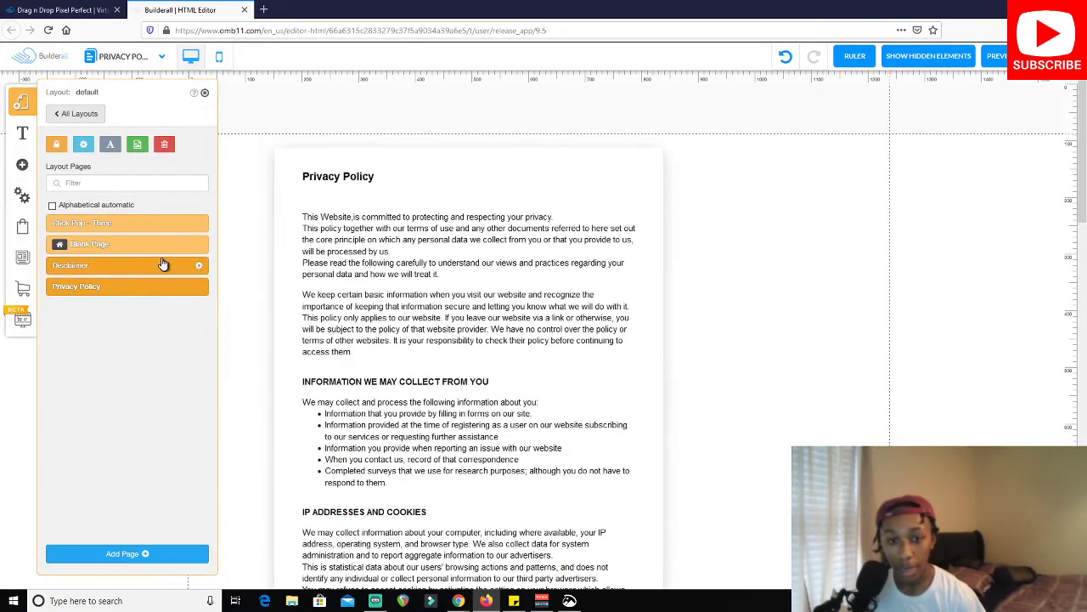
scroll(401, 337, down, 15)
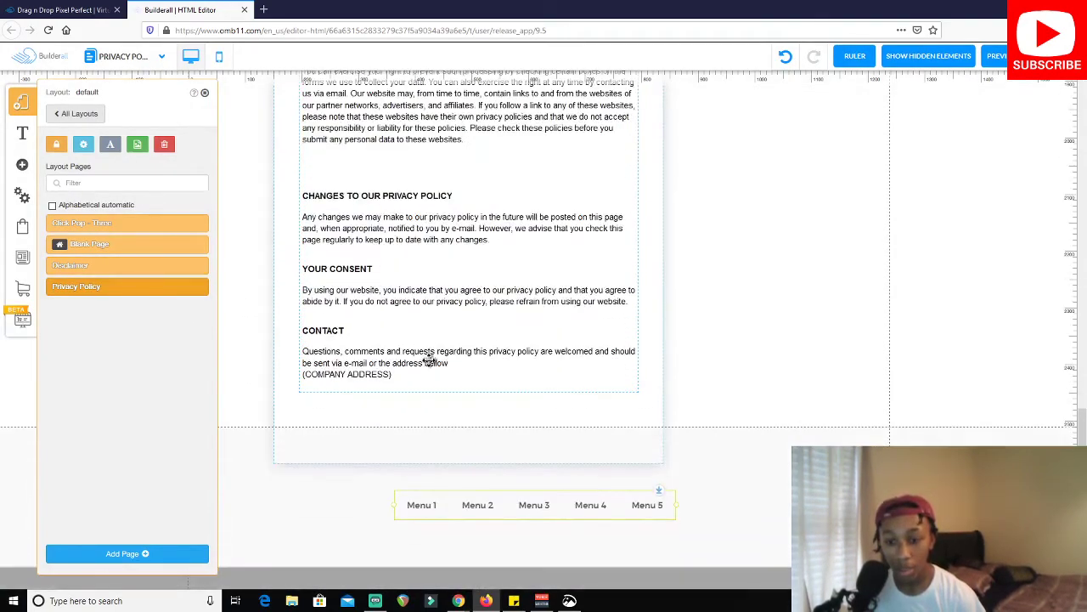
scroll(429, 360, up, 1)
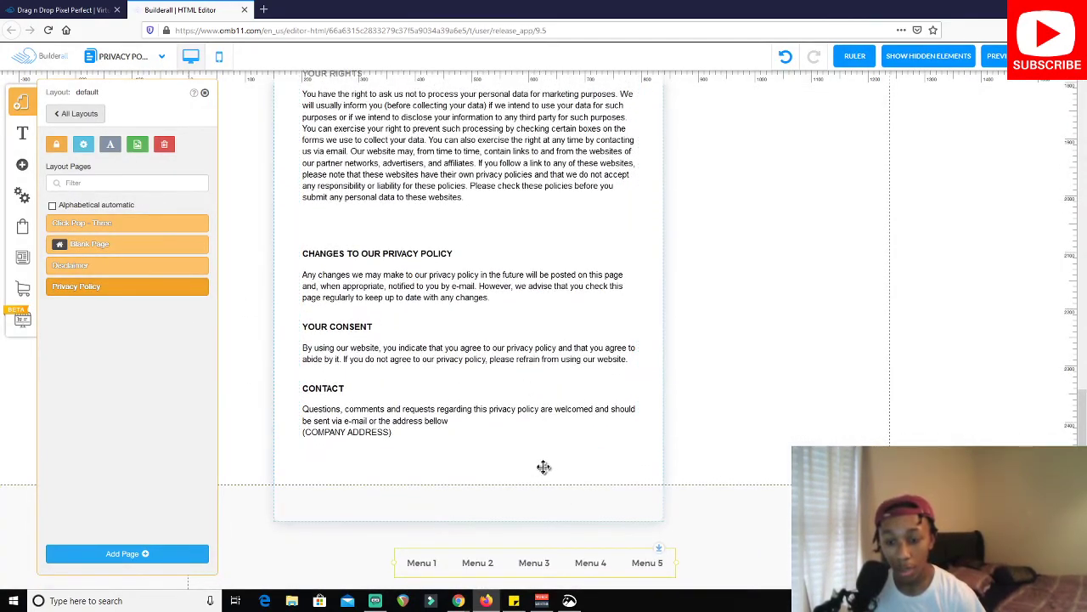
On the Click Pop - Three page, edit the footer menu's items and delete all five default entries, Menu 1 to Menu 5
click(115, 226)
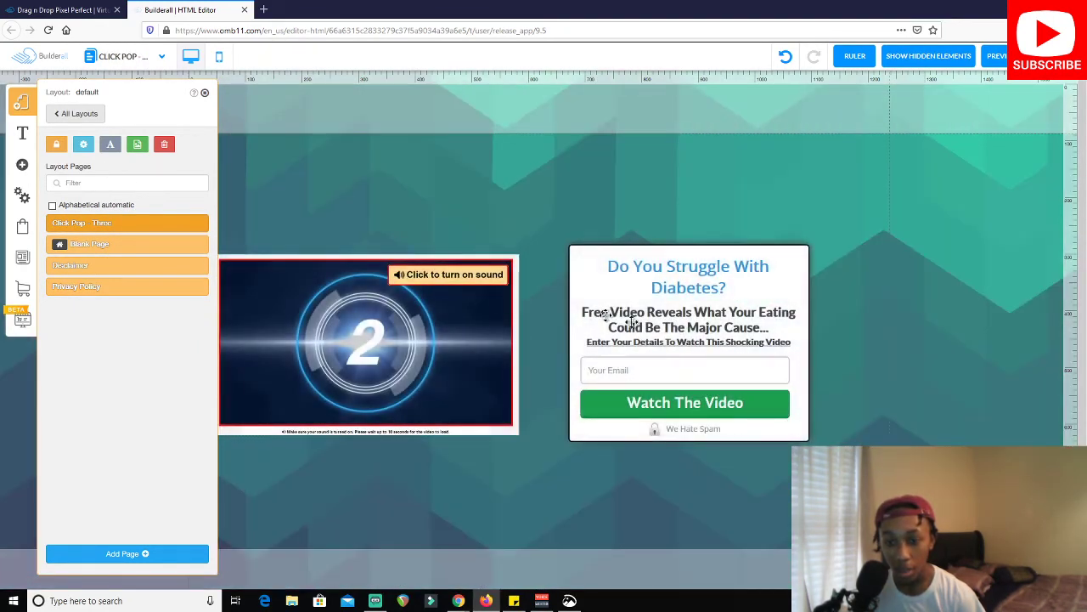
scroll(632, 320, down, 2)
click(519, 502)
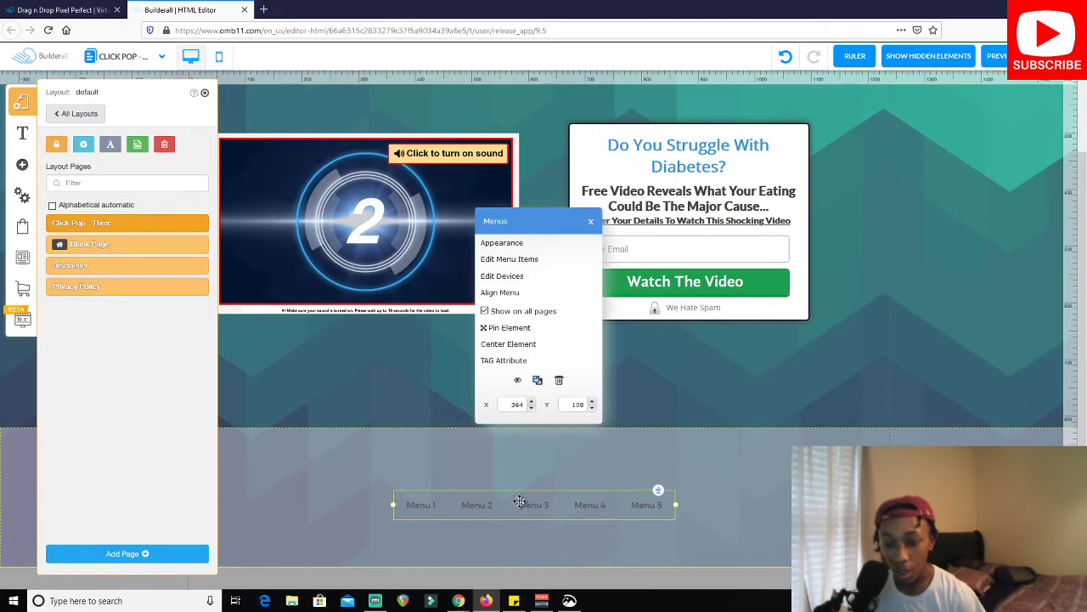
click(526, 260)
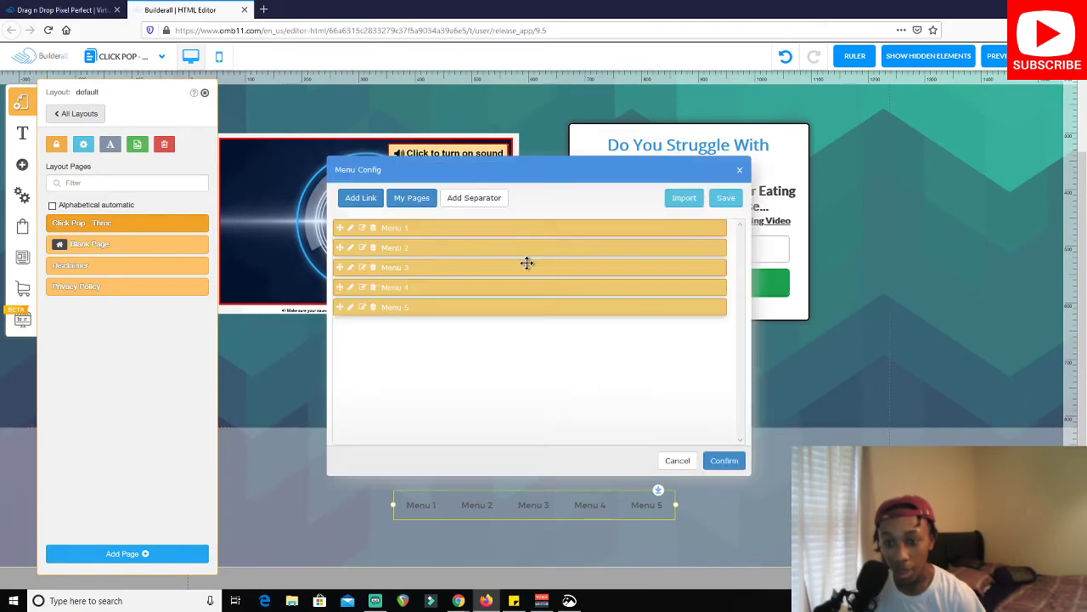
click(373, 307)
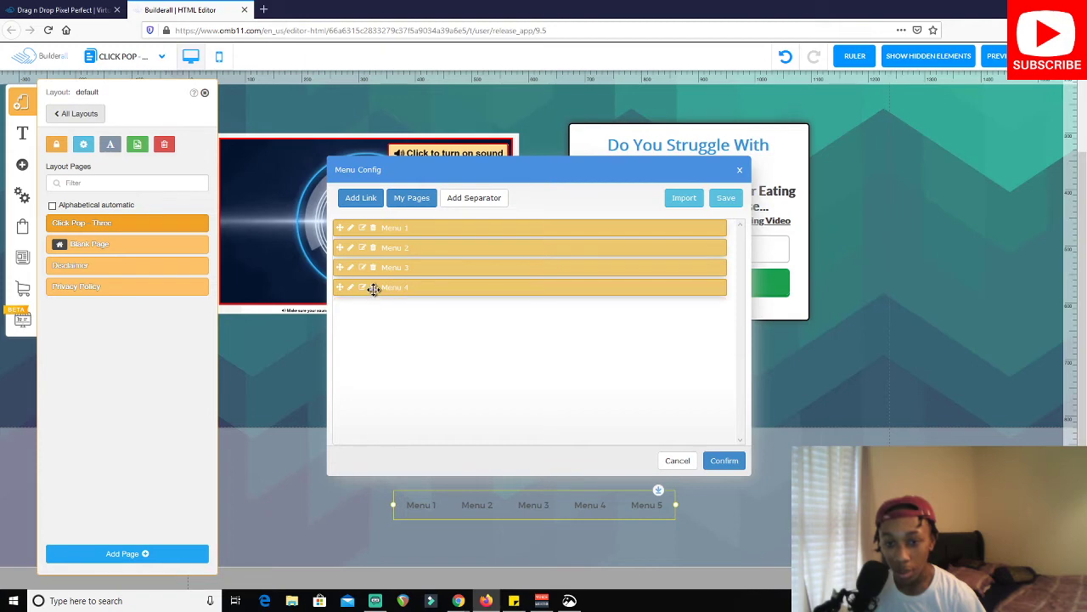
click(373, 287)
click(373, 266)
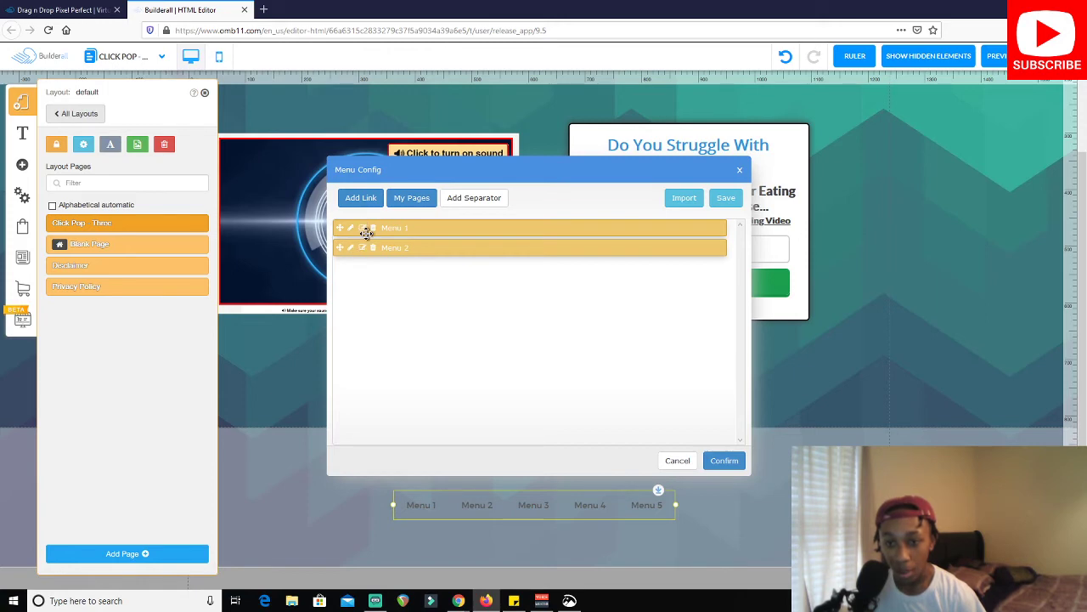
click(372, 228)
click(372, 229)
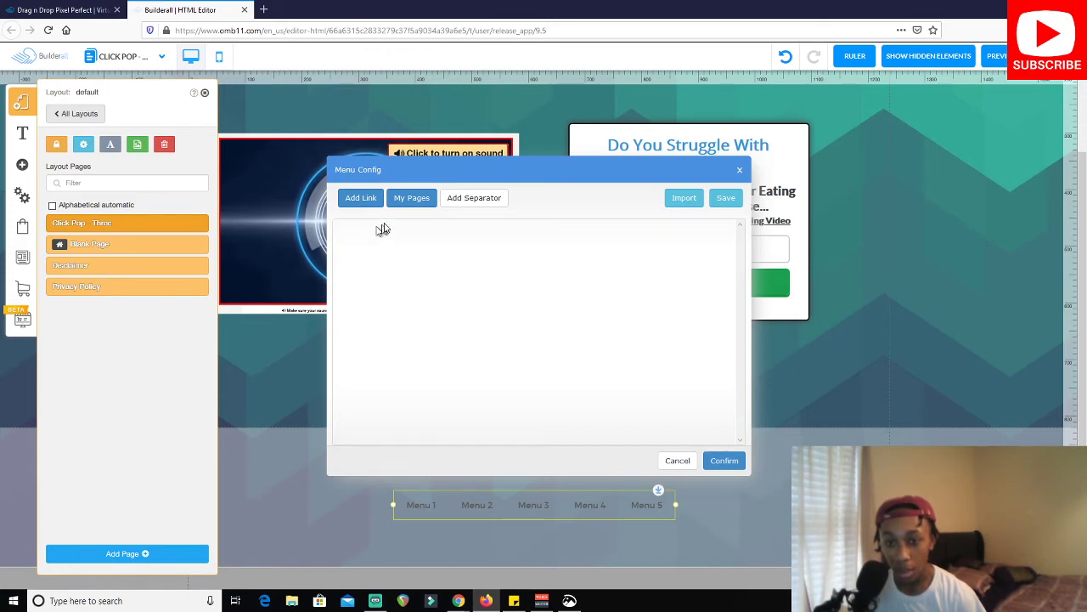
Add the Disclaimer and Privacy Policy pages as the footer menu's items and confirm the menu configuration
click(412, 198)
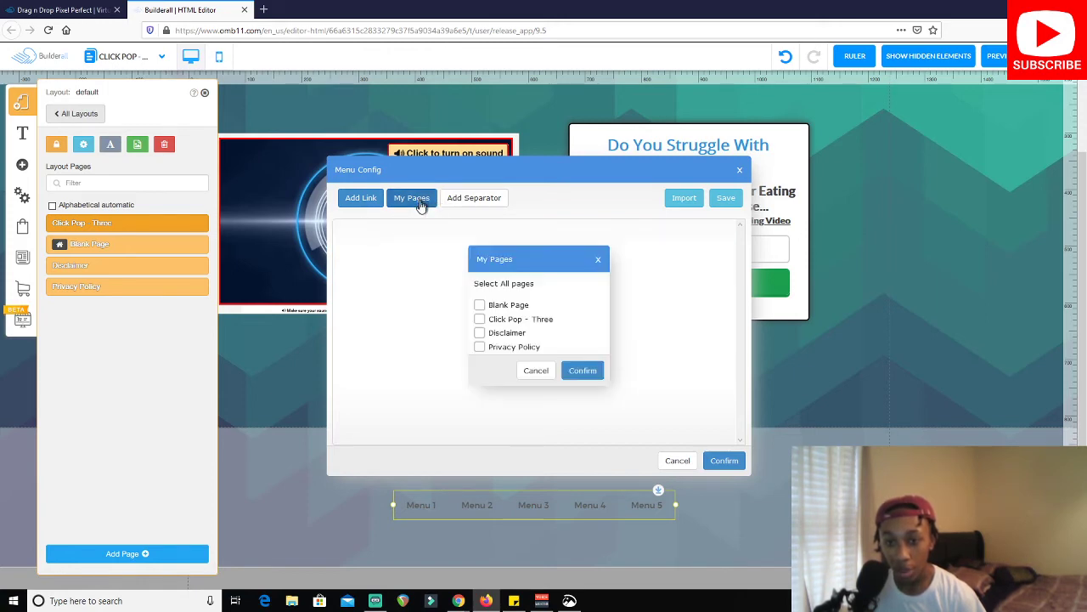
click(479, 346)
click(582, 371)
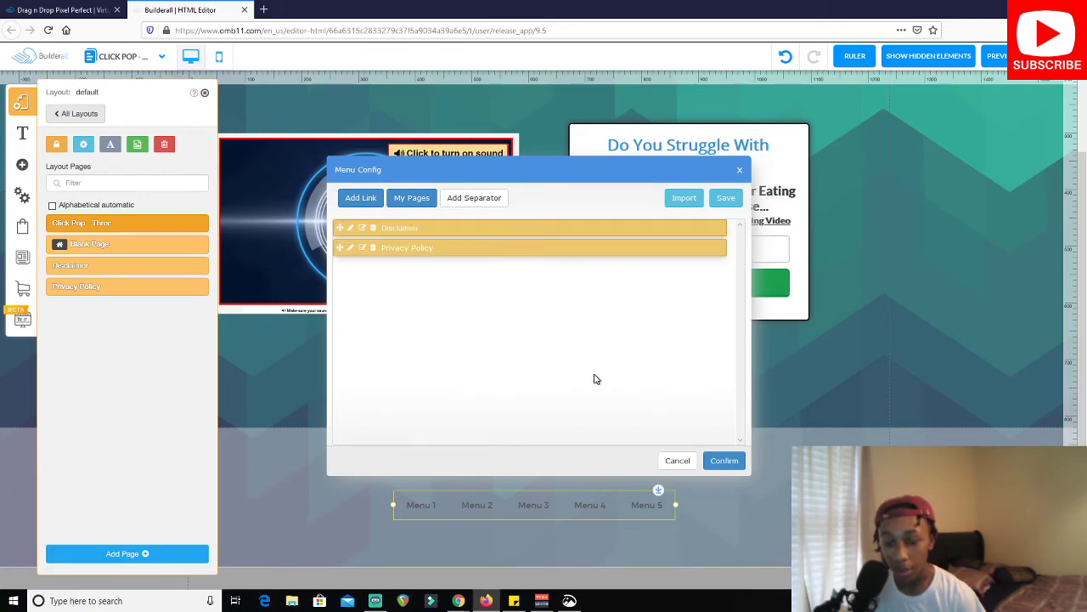
click(724, 460)
Center the footer menu horizontally on the page and check the landing page layout
click(456, 508)
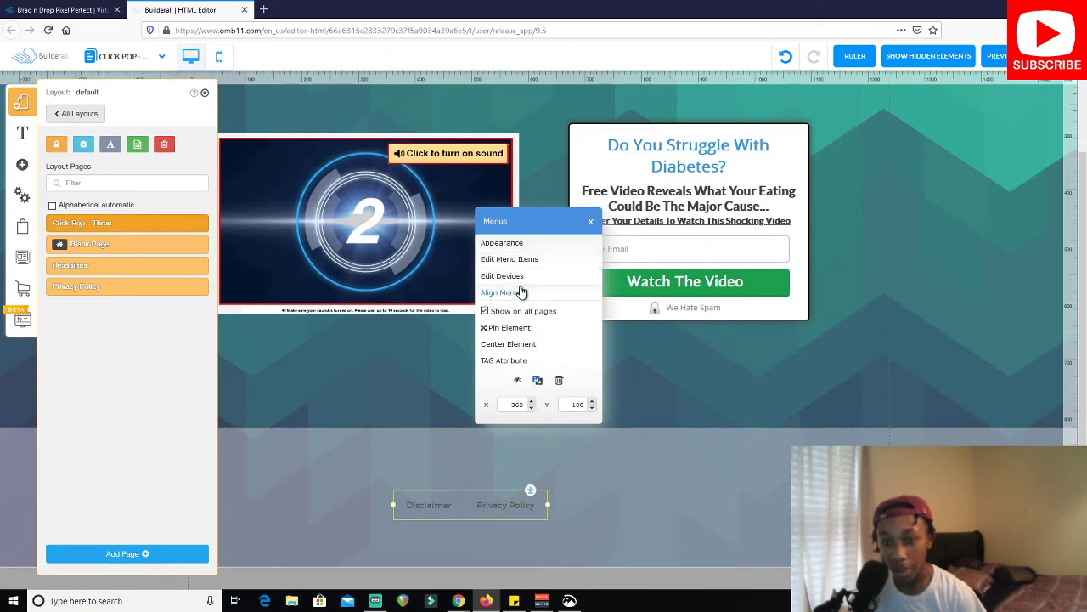
click(516, 352)
click(519, 378)
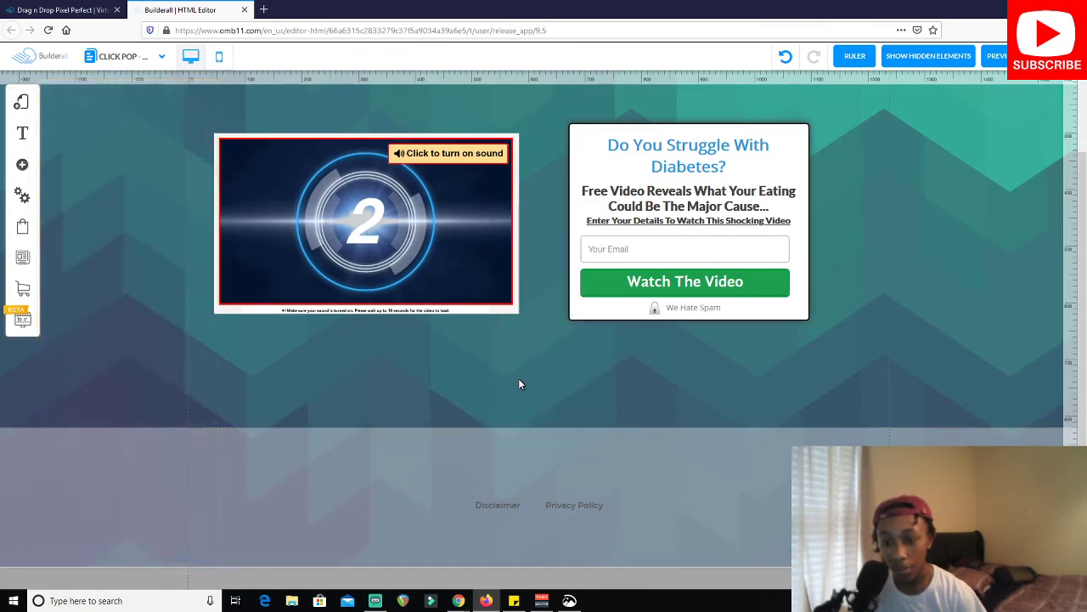
scroll(523, 389, up, 2)
scroll(438, 321, down, 3)
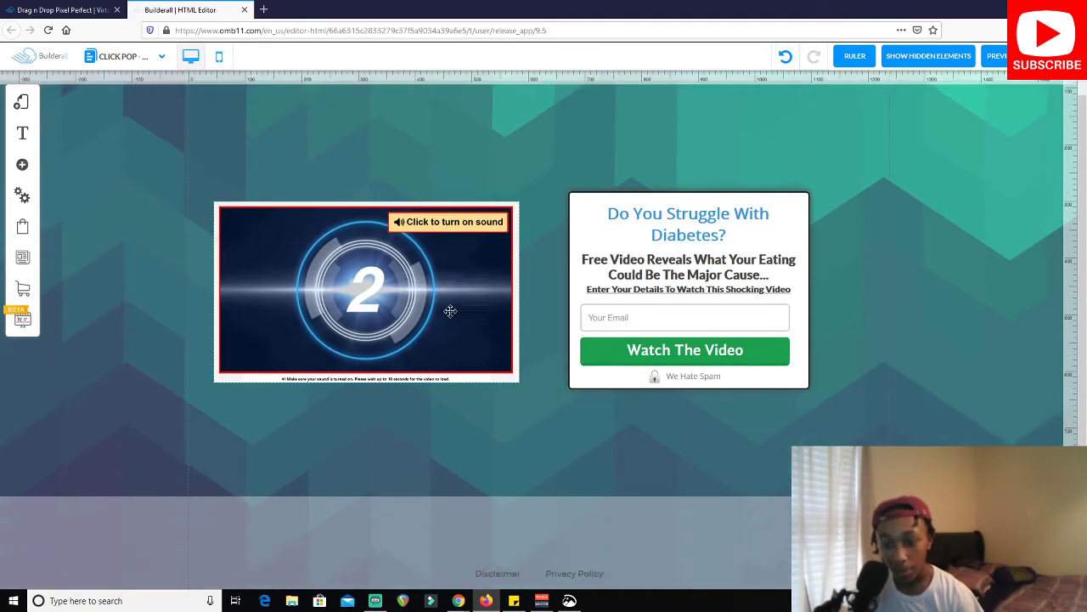
scroll(438, 321, up, 3)
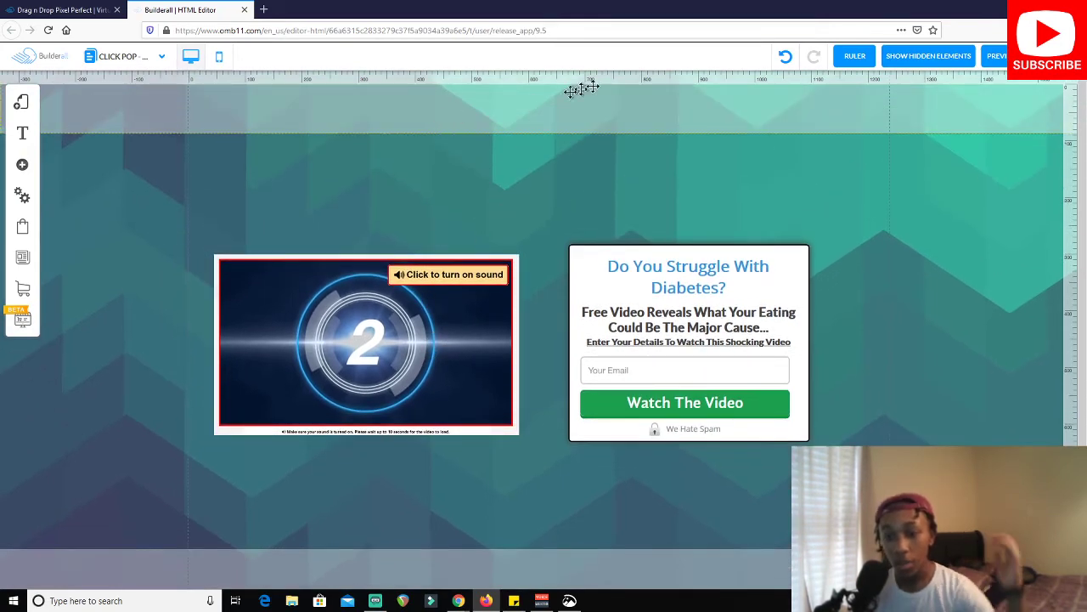
Examine the opt-in form's received email response settings and close them without changes
click(689, 401)
click(516, 209)
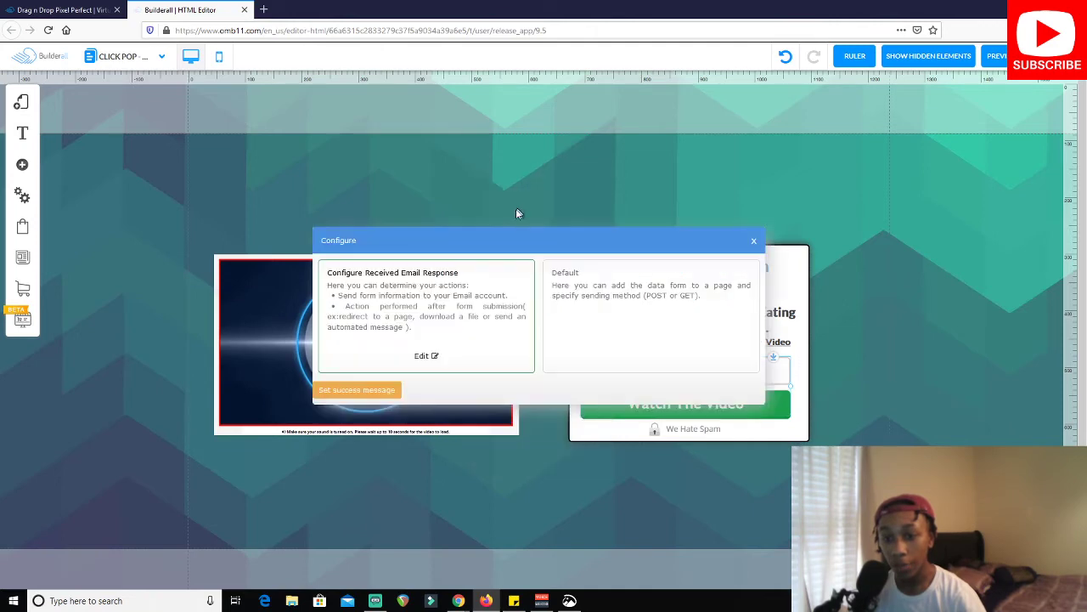
click(425, 357)
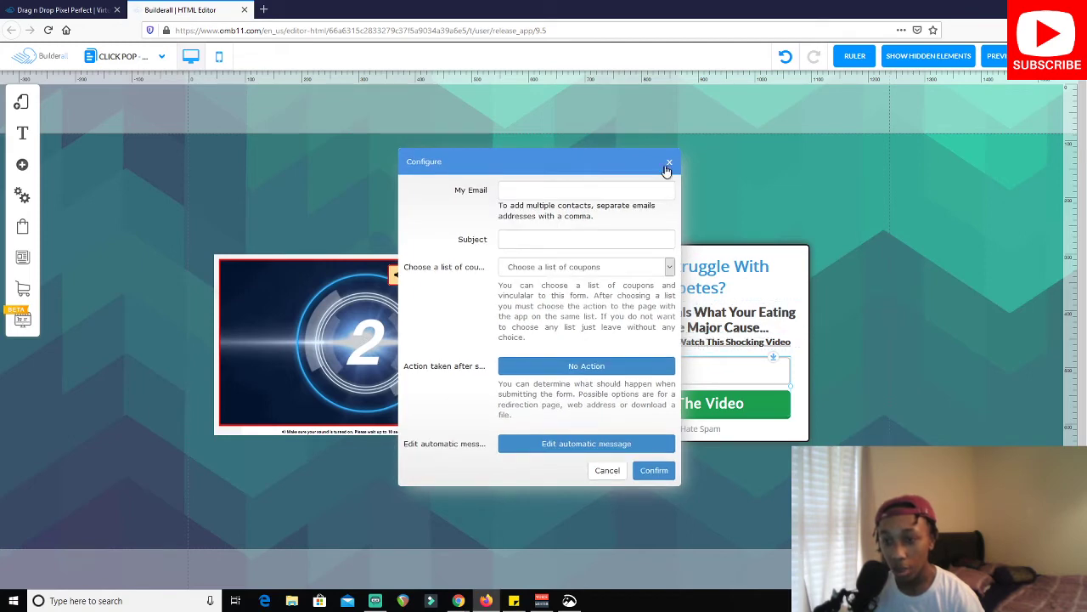
click(671, 164)
Examine the opt-in form's default submission settings for URL destination, method and target, then close the form options
click(718, 417)
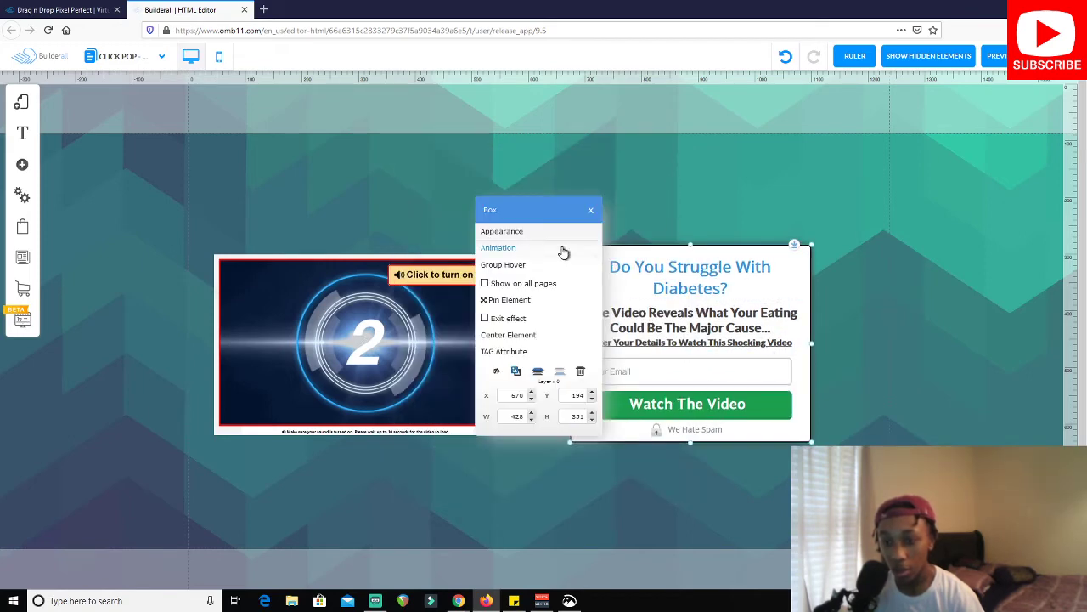
click(667, 402)
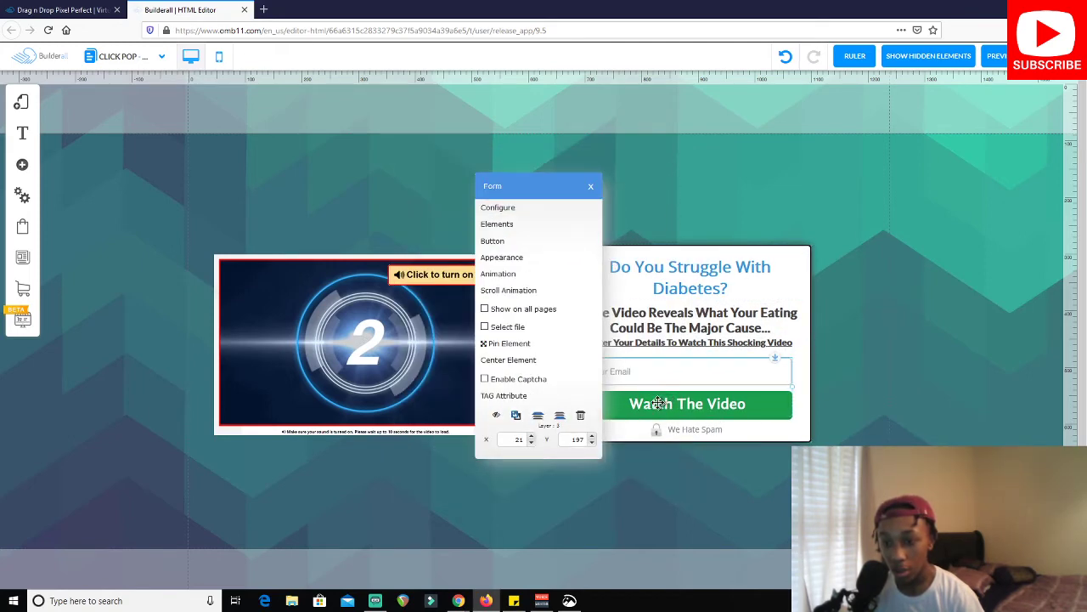
click(513, 210)
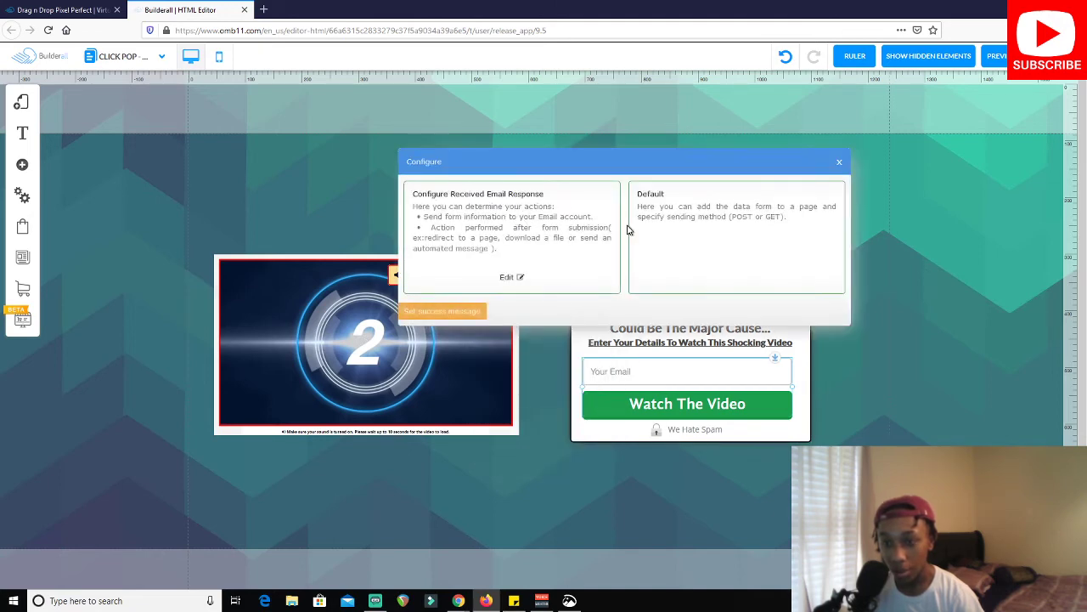
mouse_move(666, 230)
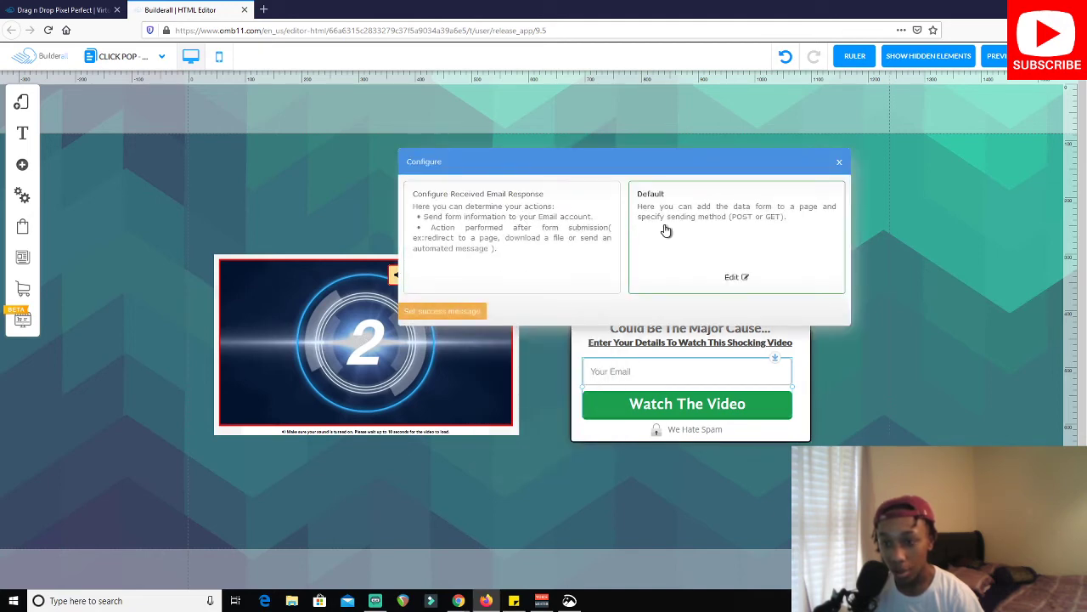
click(734, 279)
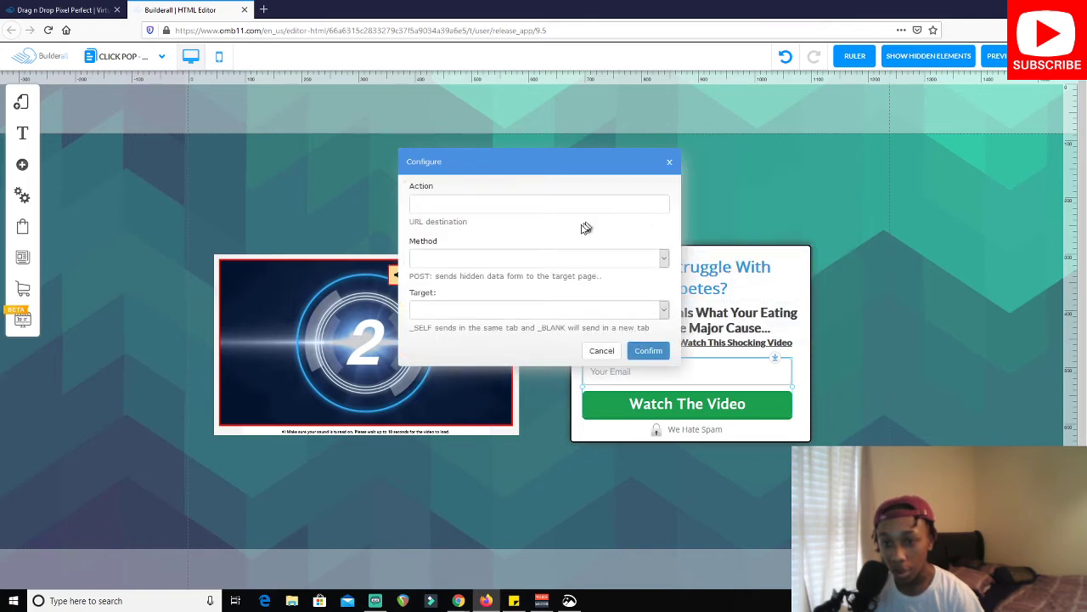
click(669, 163)
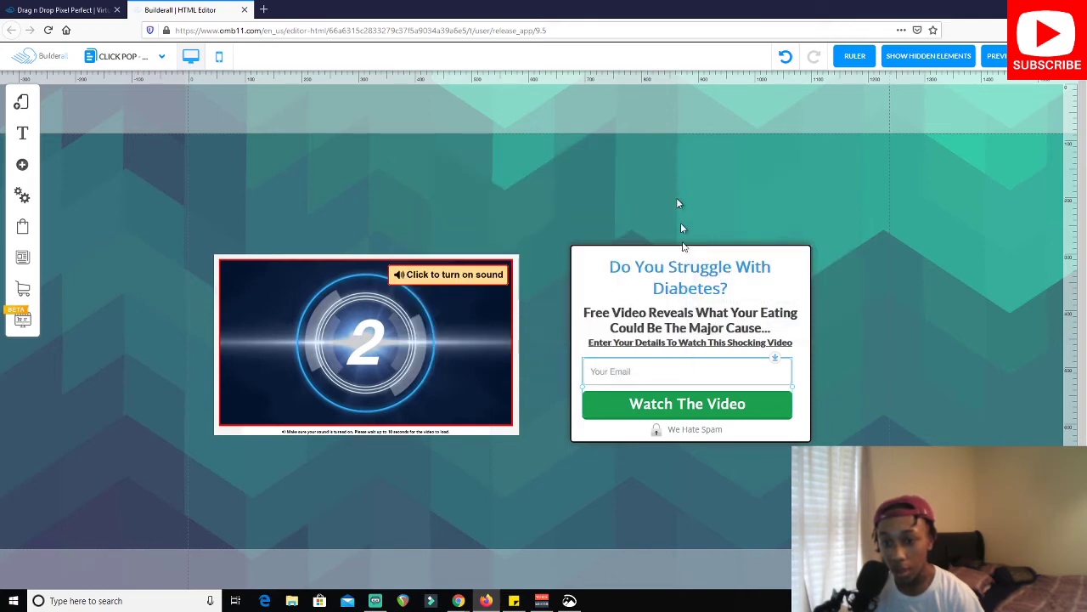
click(698, 393)
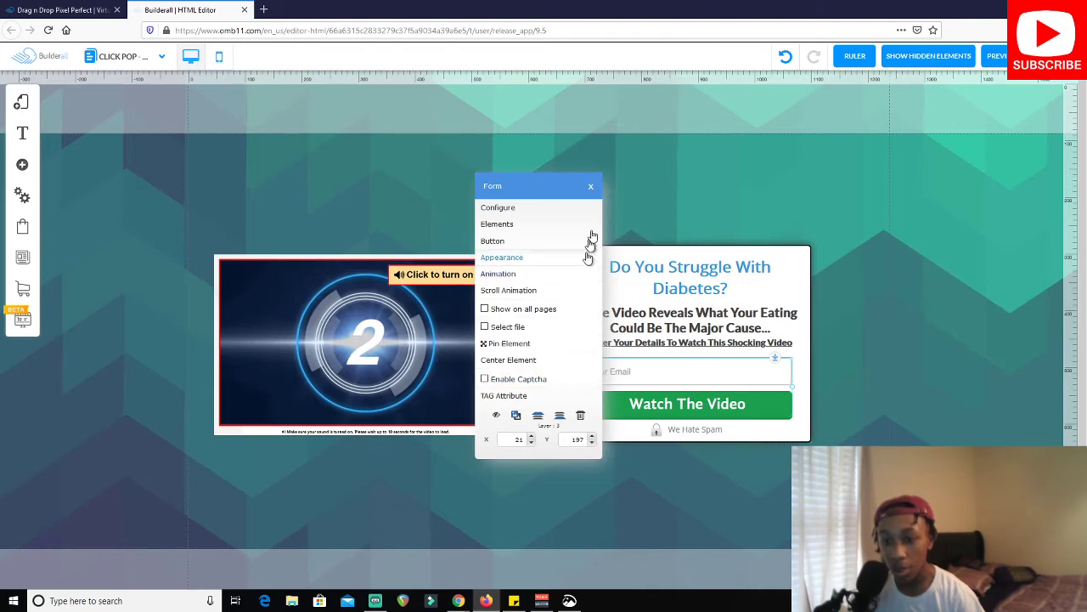
click(591, 187)
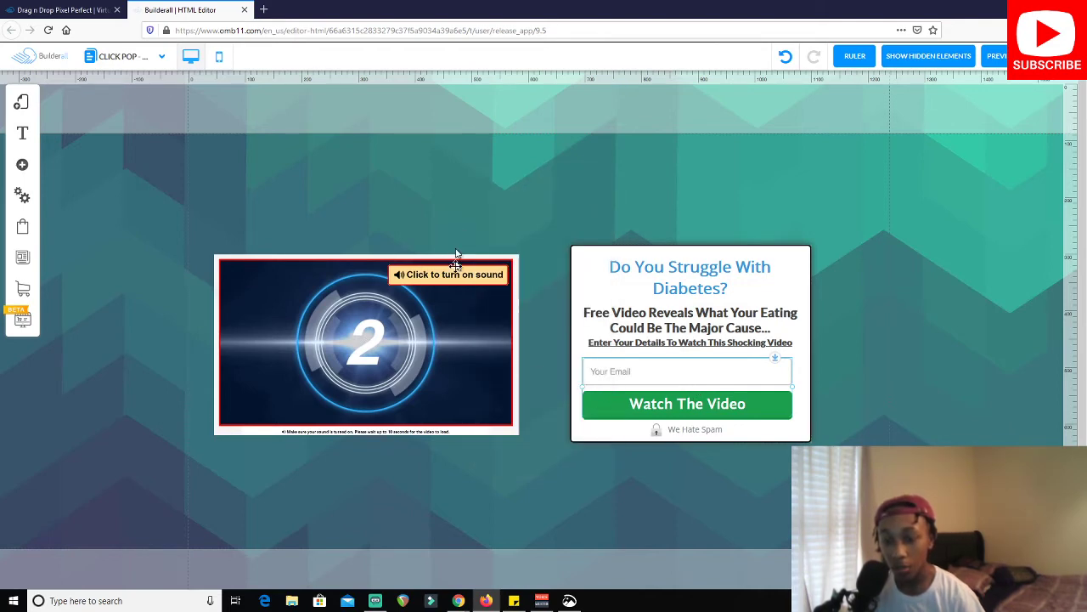
Delete the existing form with the email field and "Watch The Video" button from the opt-in box
click(635, 374)
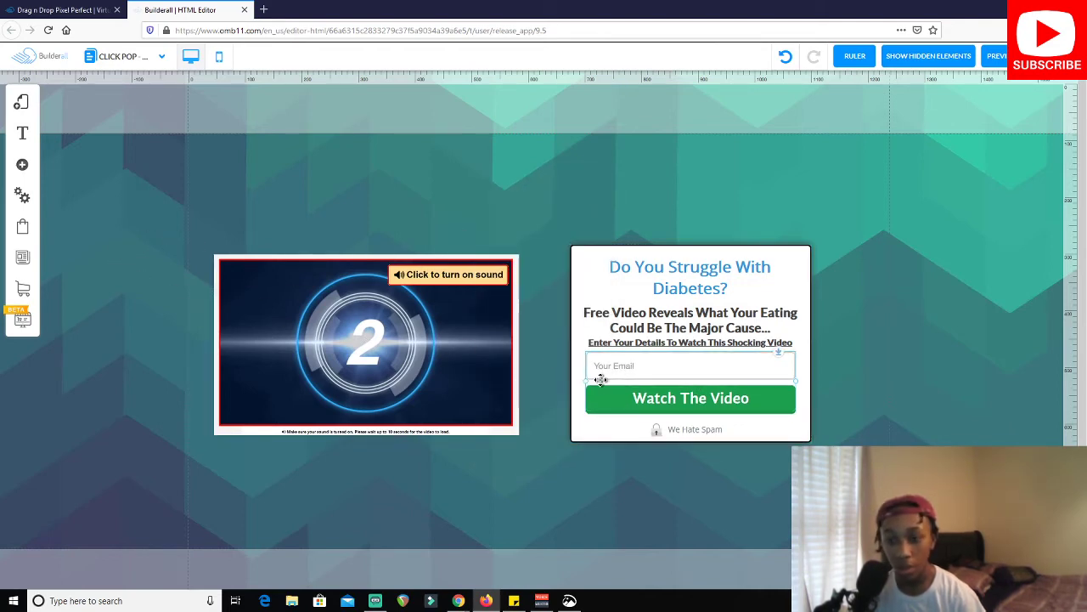
click(603, 378)
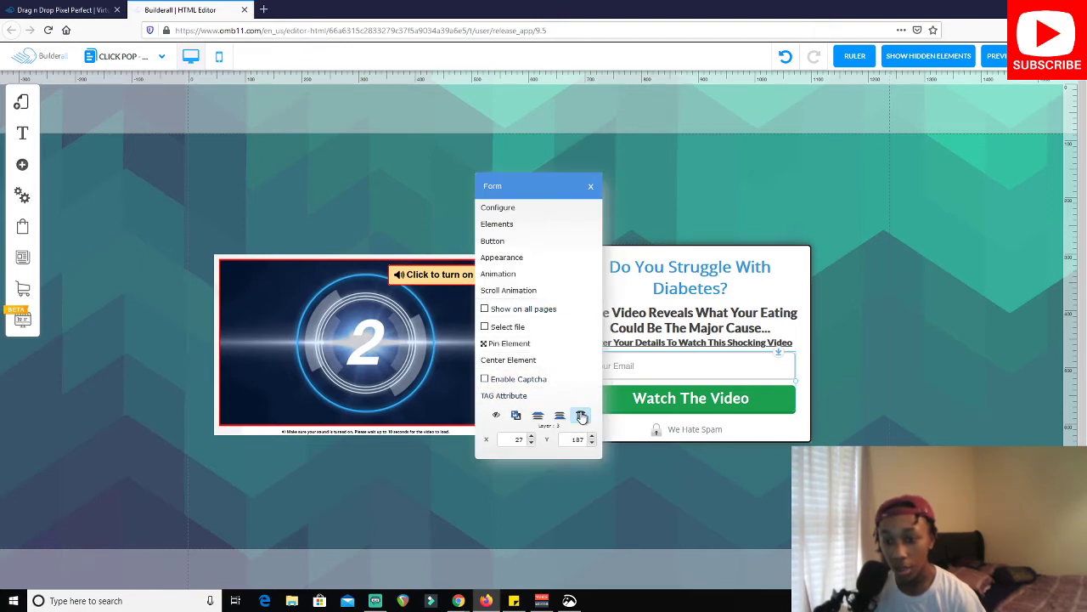
click(580, 414)
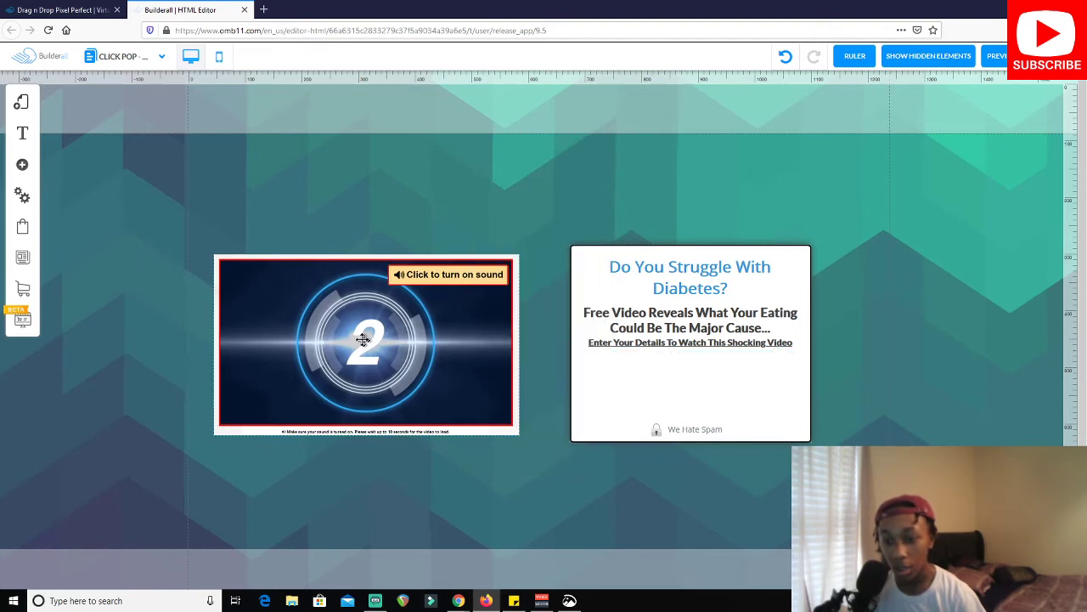
Add the Email Marketing opt-in form with the purple "Get Instant Access" button, narrow it and place it just below the opt-in box
click(23, 166)
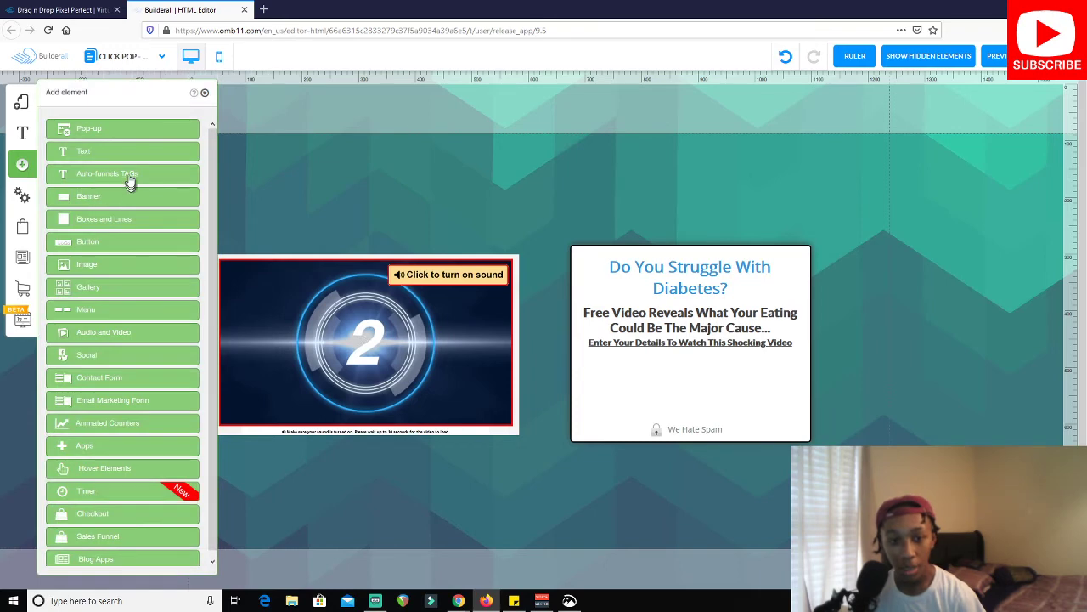
scroll(124, 195, down, 1)
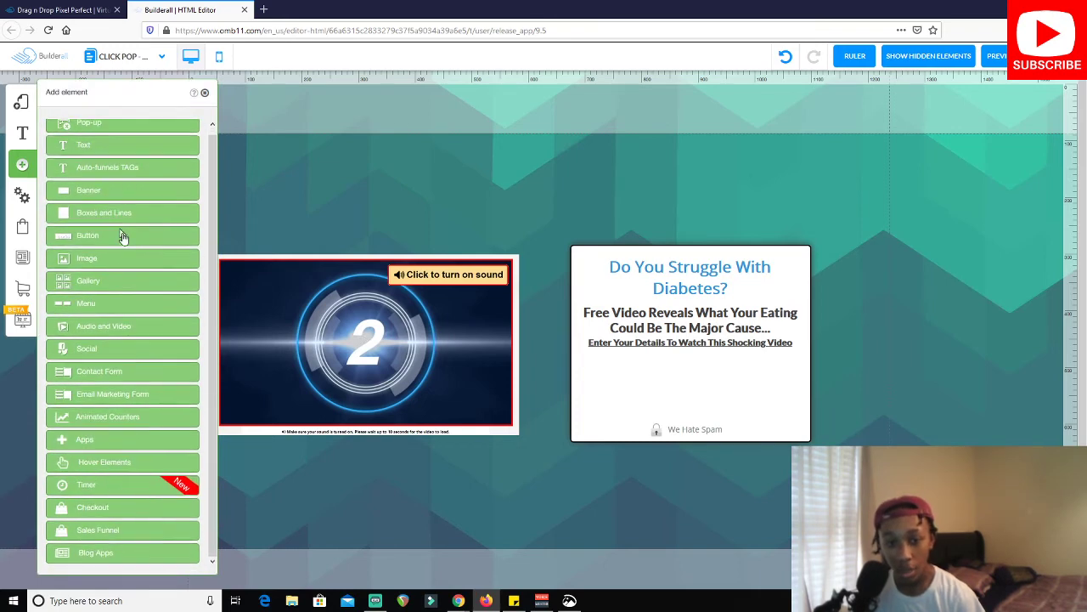
click(148, 396)
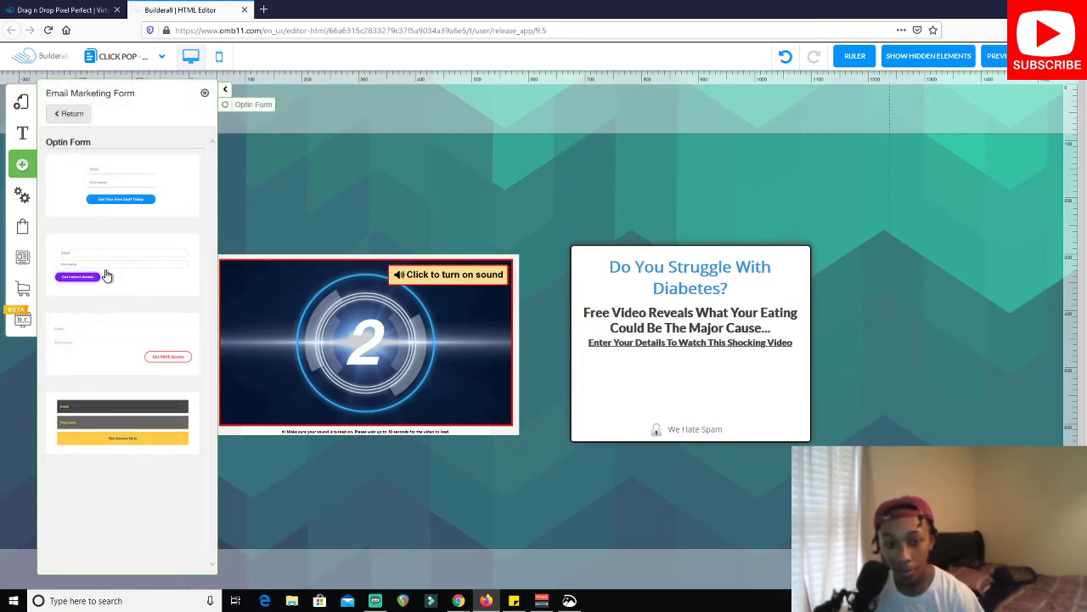
drag(106, 276, 670, 388)
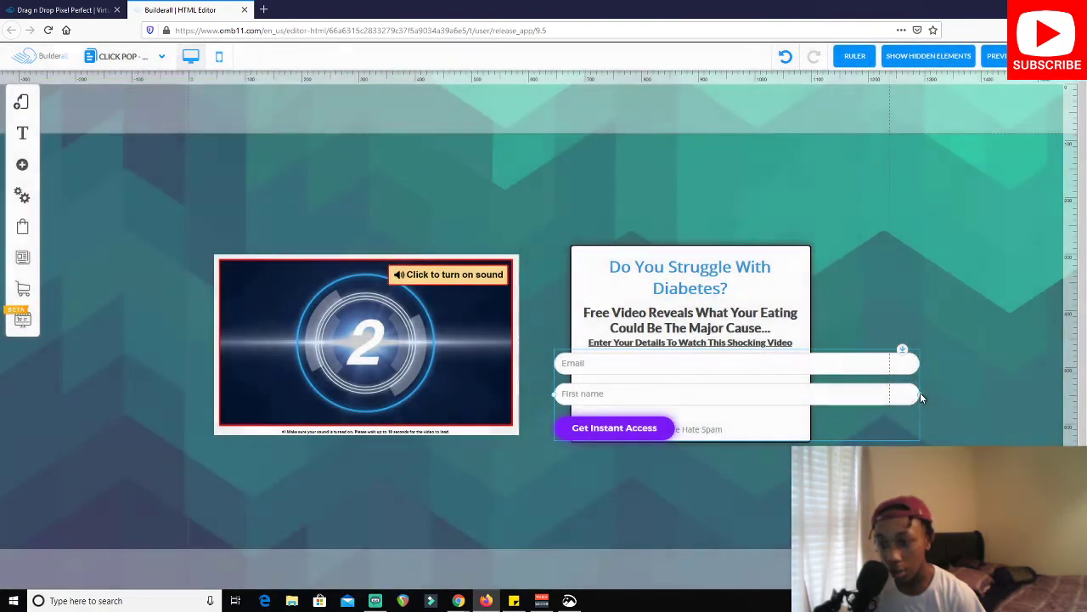
drag(920, 392, 818, 292)
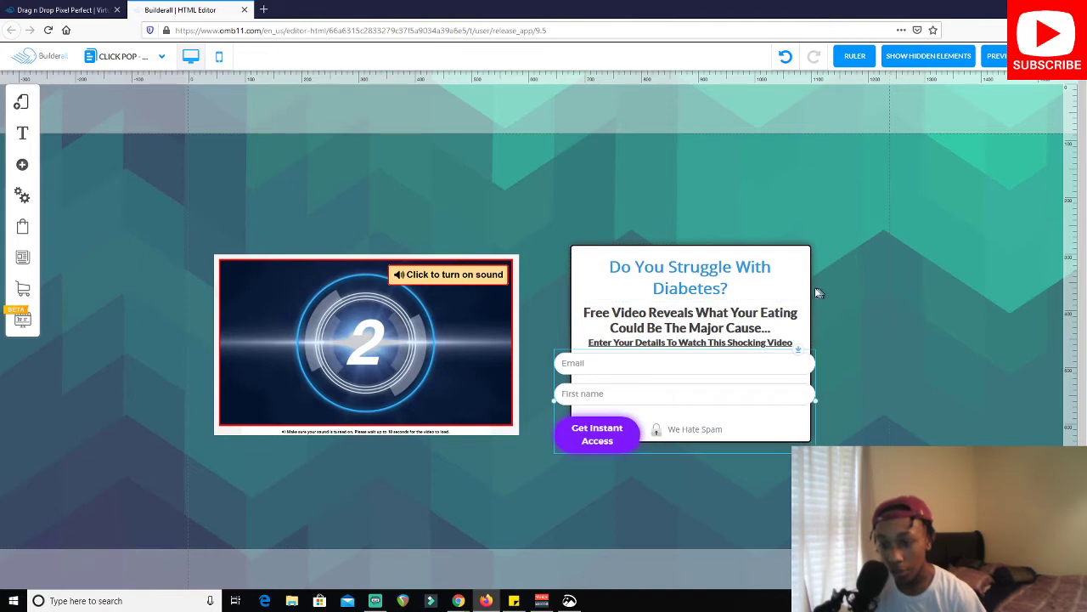
drag(691, 396, 700, 501)
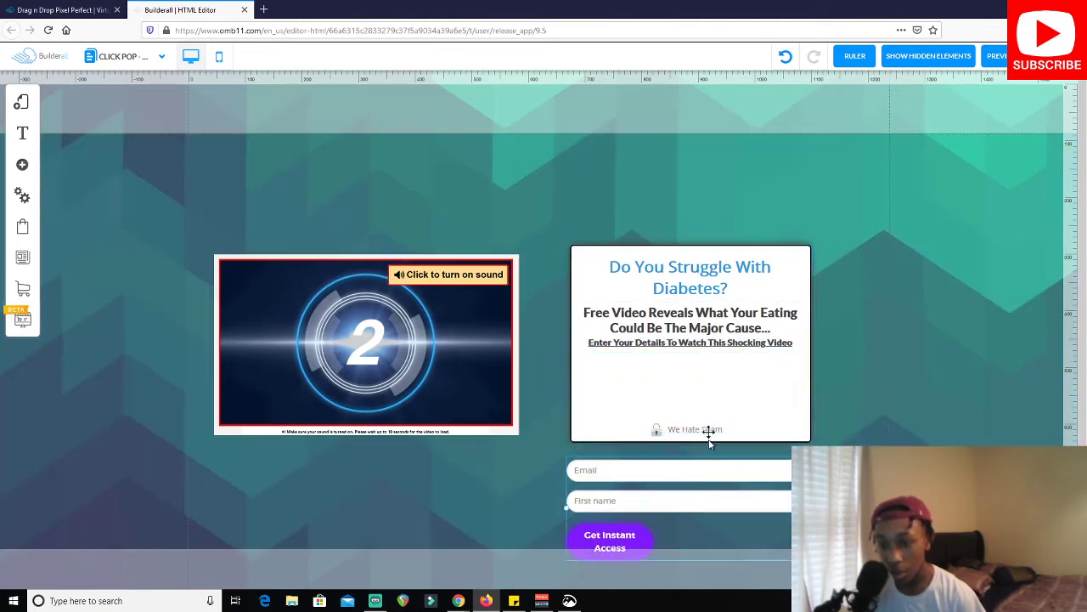
Enlarge the white opt-in box and centre its headline, subheadline and "Enter Your Details To Watch This Shocking Video" line inside it
drag(813, 442, 892, 446)
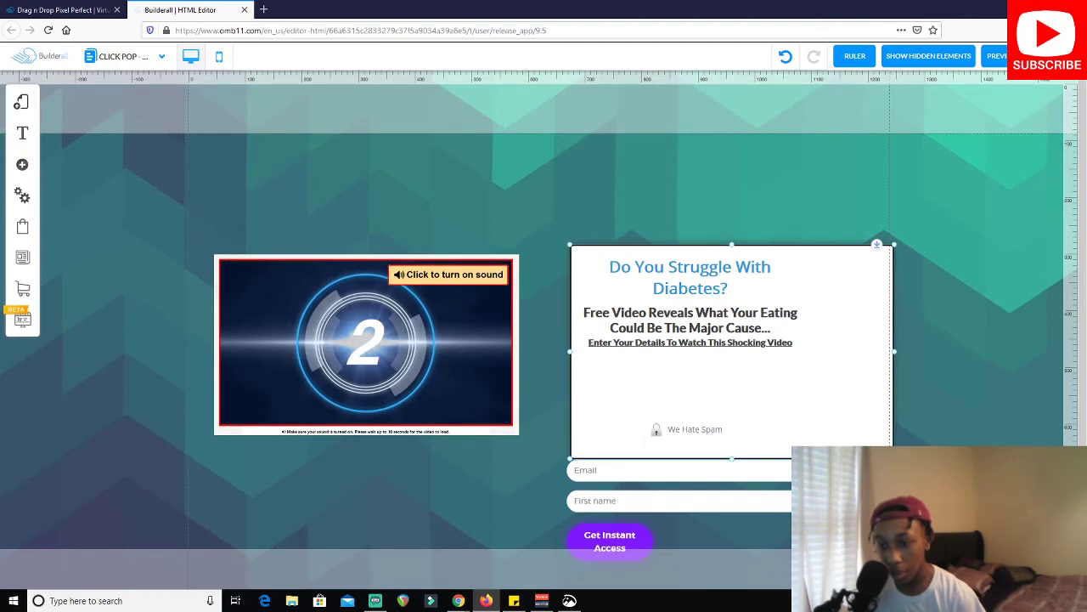
click(708, 331)
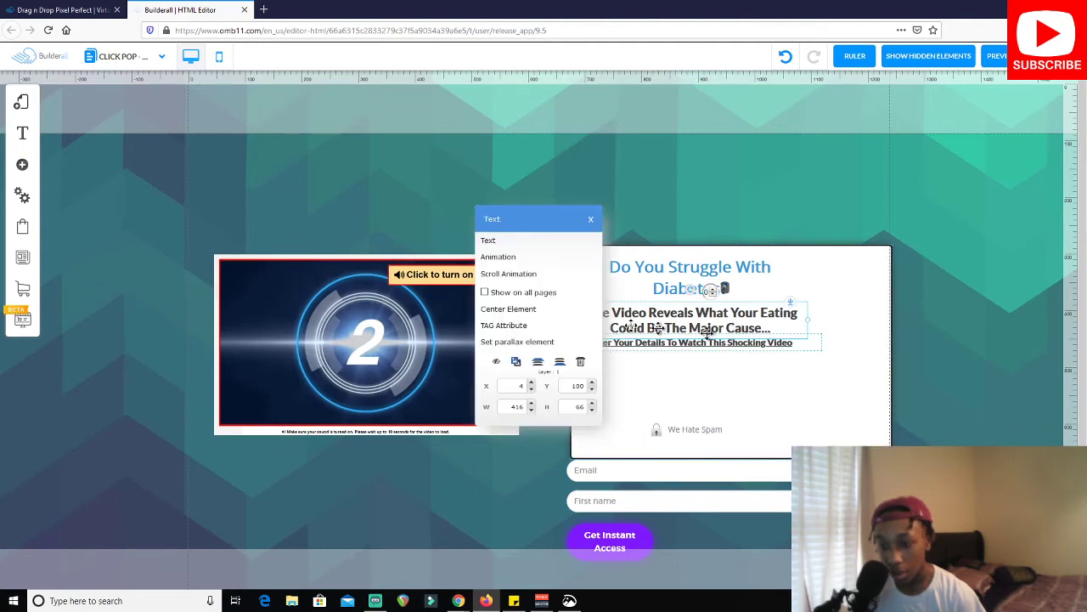
click(559, 310)
click(565, 316)
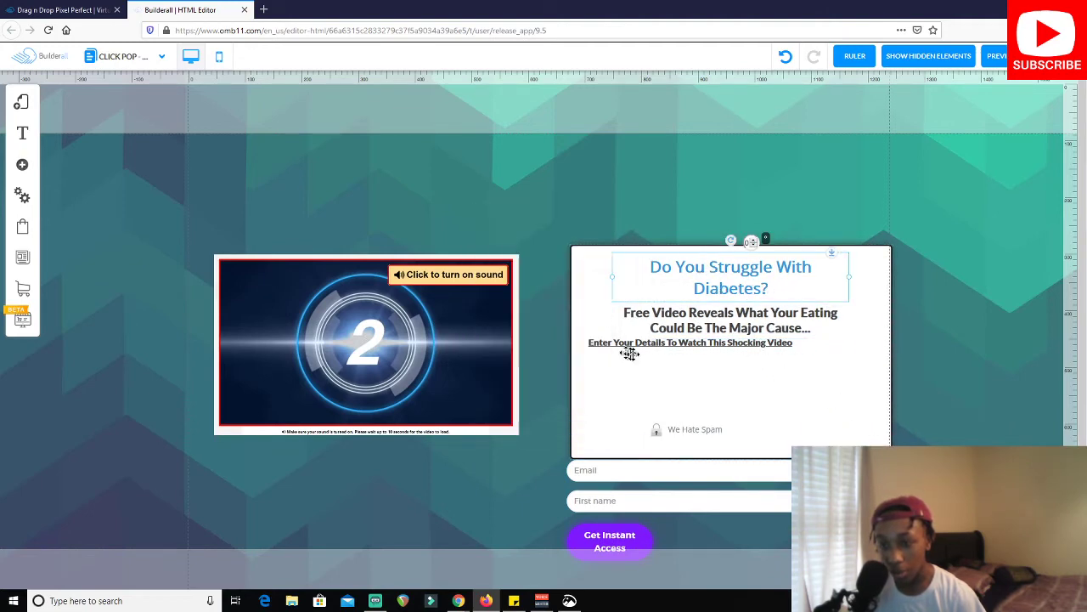
click(695, 343)
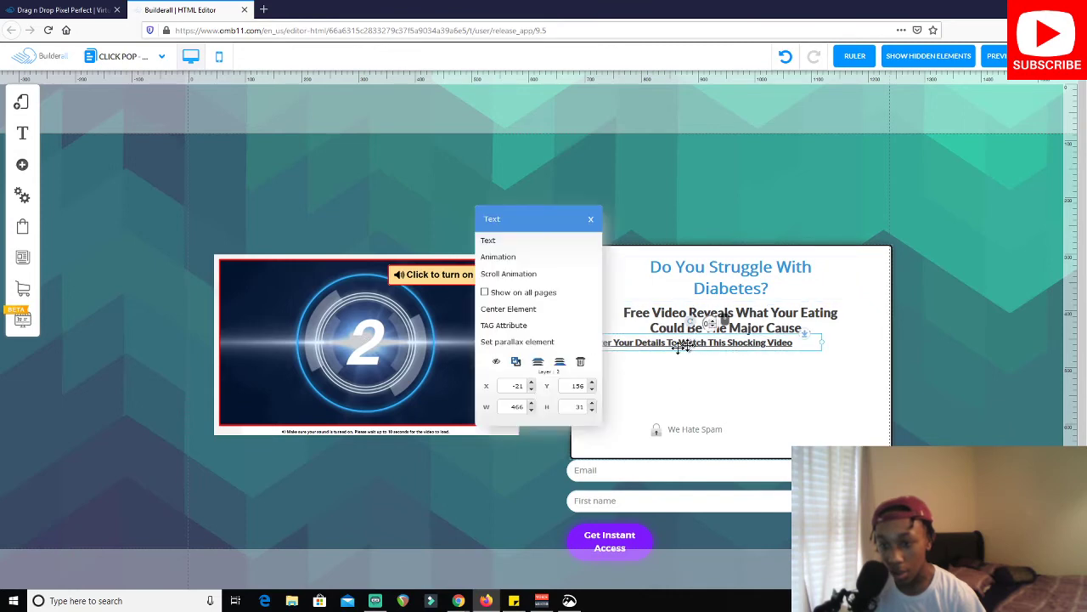
click(553, 311)
Centre the "We Hate Spam" text in the opt-in box and place the lock icon centred beneath it
click(692, 425)
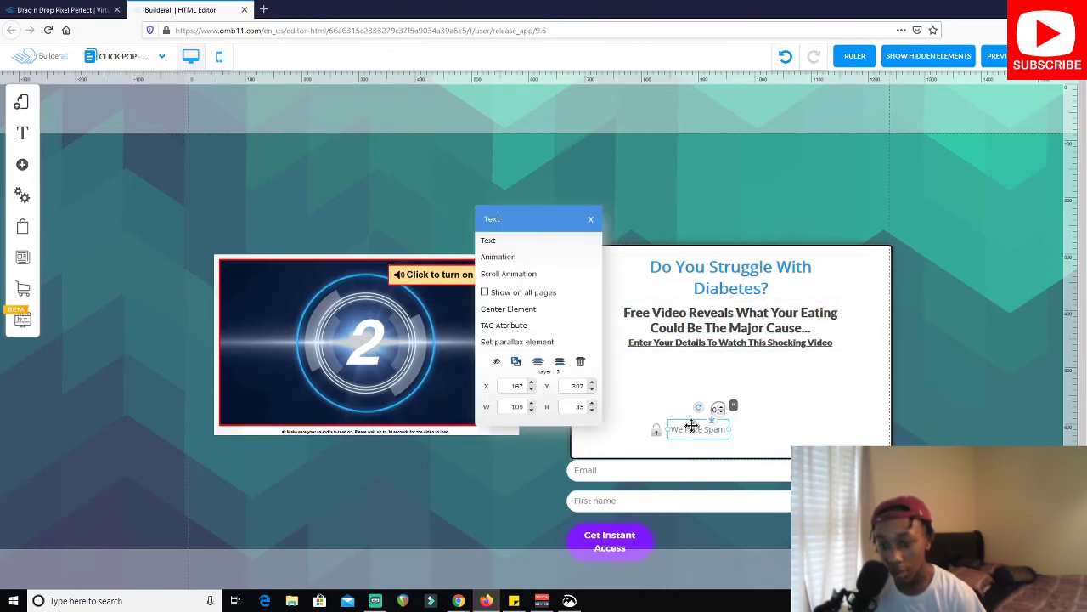
click(524, 309)
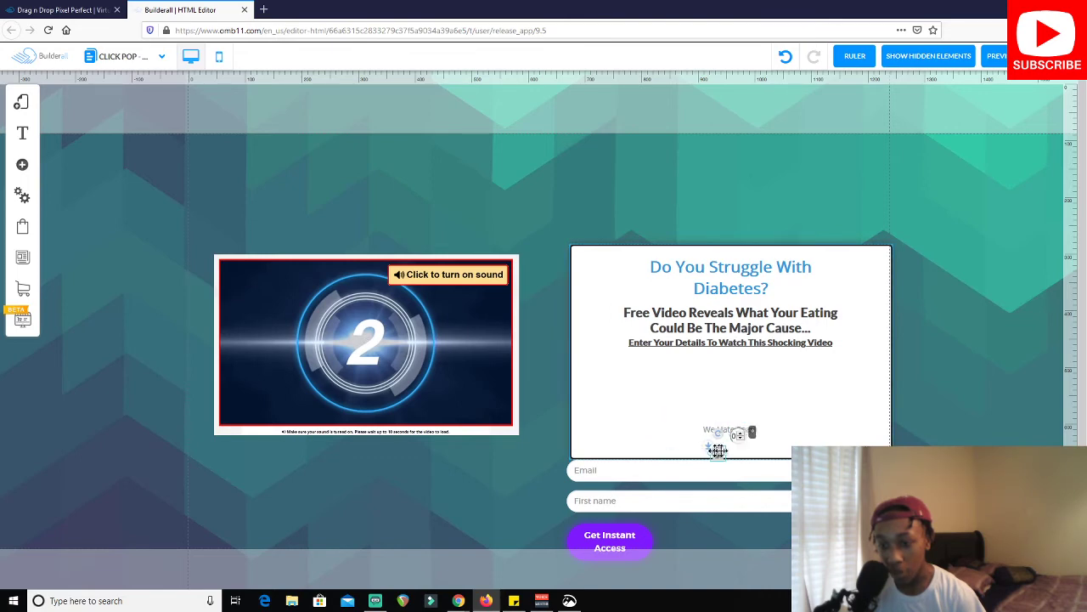
click(736, 448)
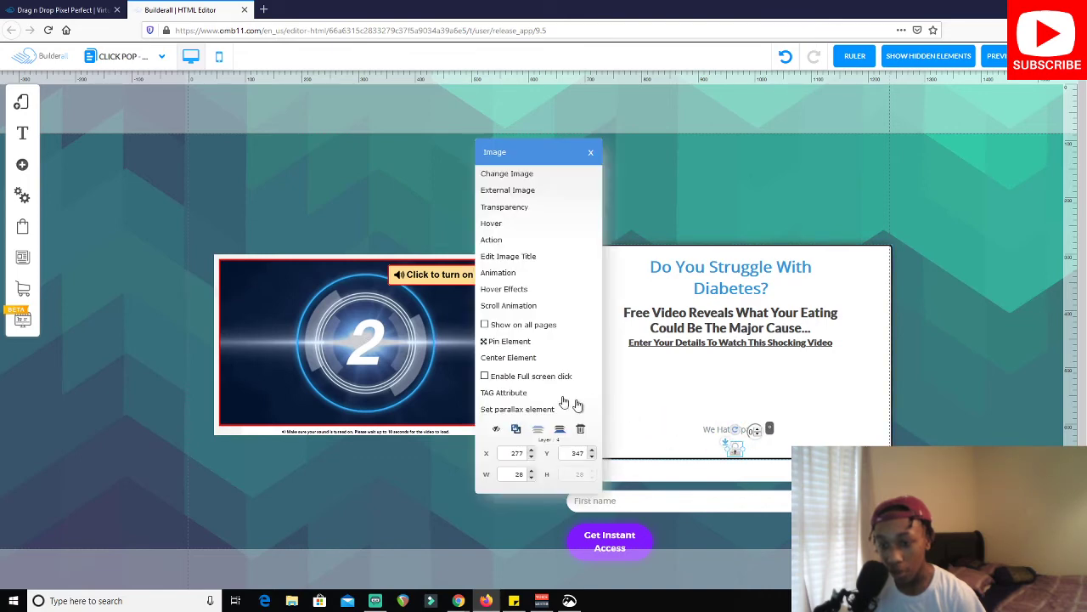
click(508, 357)
Move the email marketing form into the opt-in box, directly under the "Enter Your Details" line, and adjust its position slightly
drag(602, 468, 636, 375)
click(966, 375)
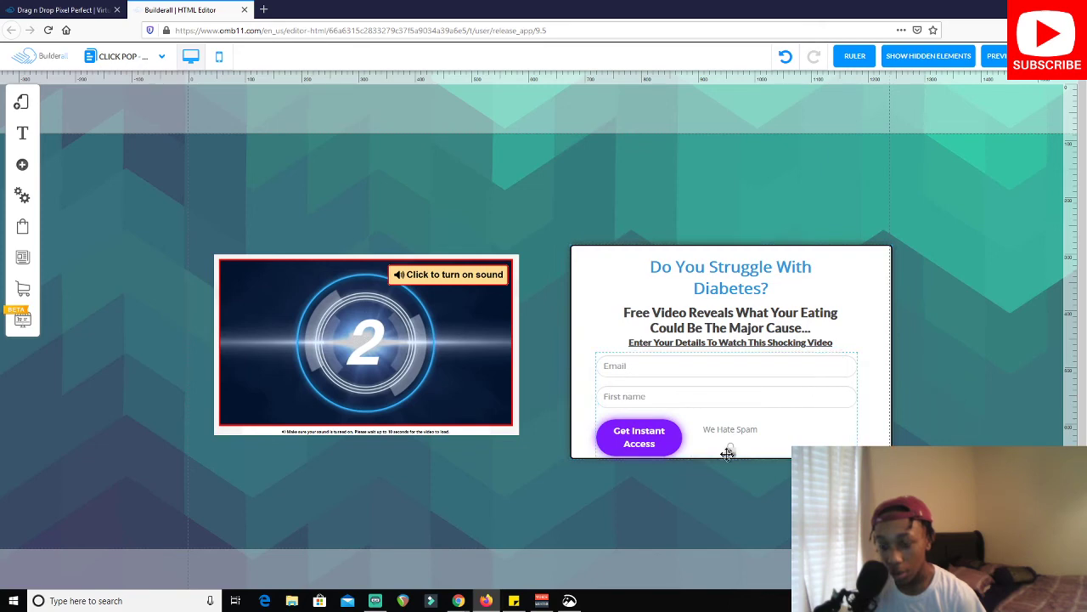
drag(728, 446, 730, 443)
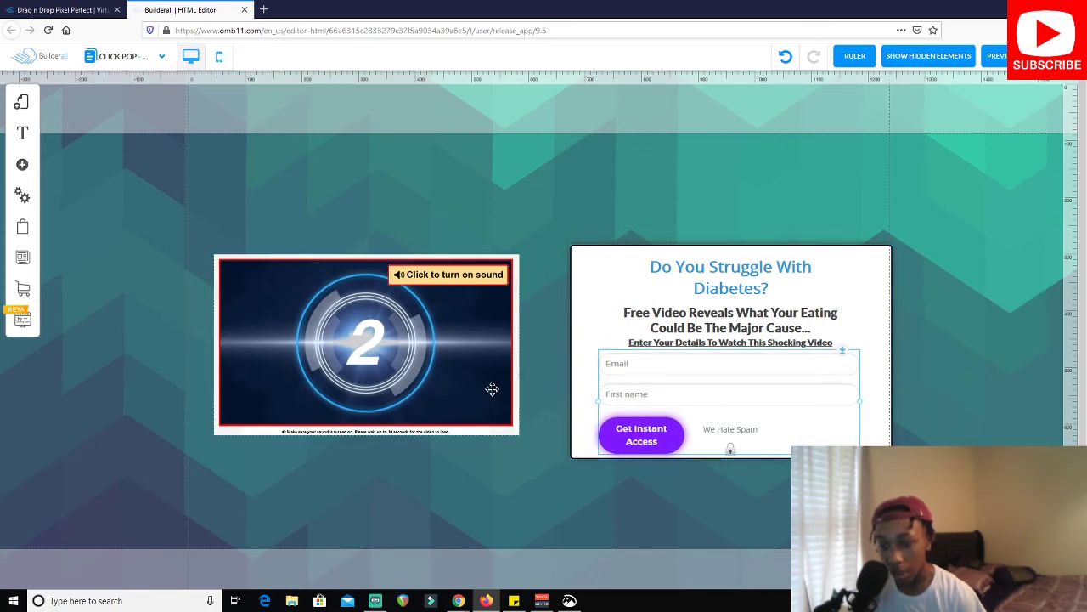
click(544, 325)
Register the site under the name diabetesfreedom and save the default layout with the Privacy Policy, Disclaimer and Click Pop - Three pages
right_click(631, 380)
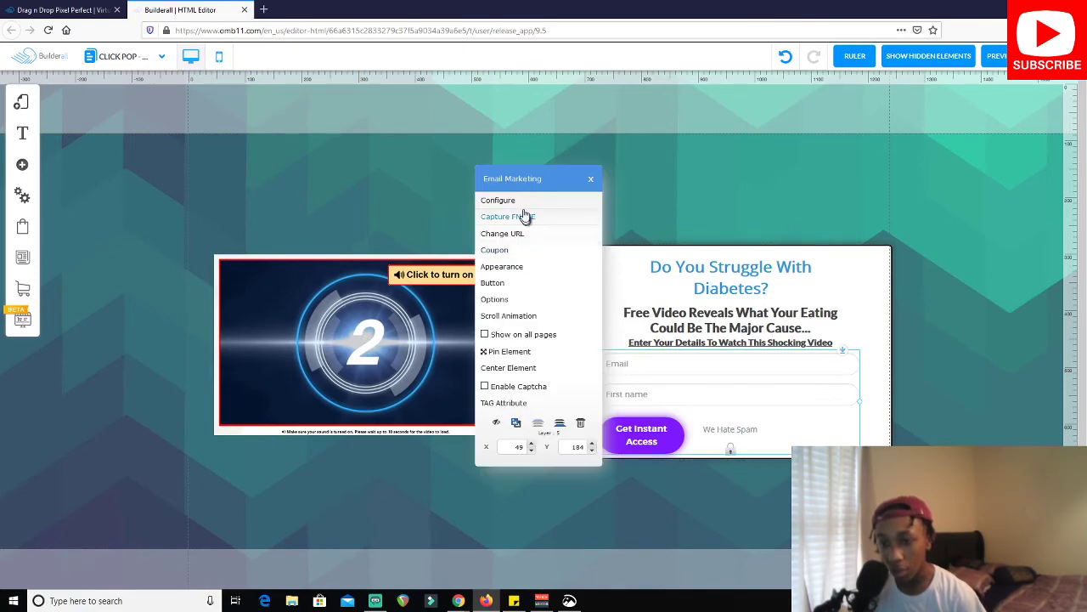
click(521, 202)
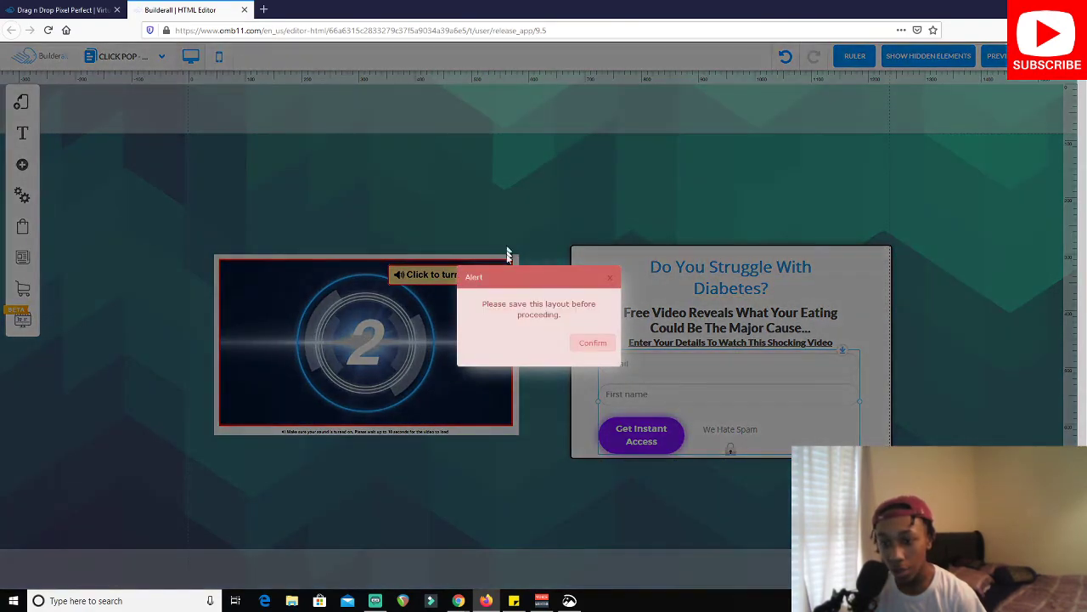
click(592, 344)
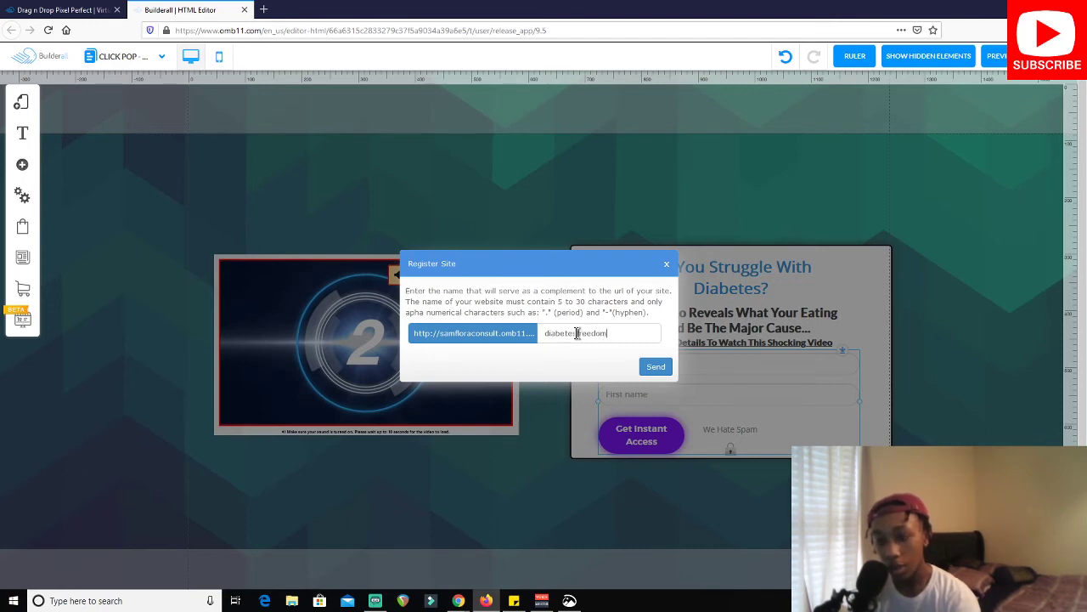
click(656, 366)
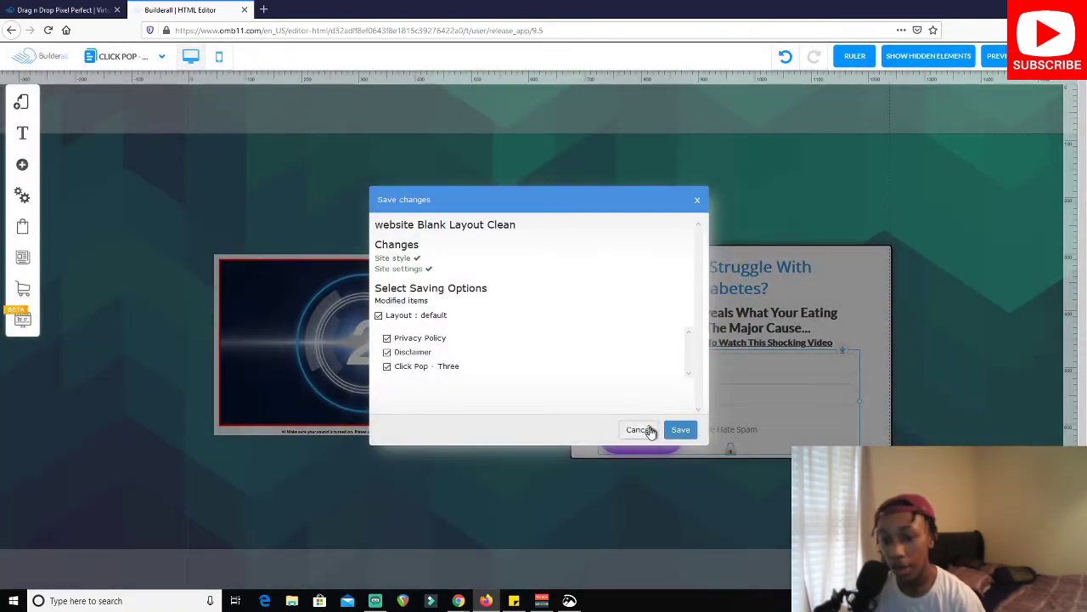
click(680, 430)
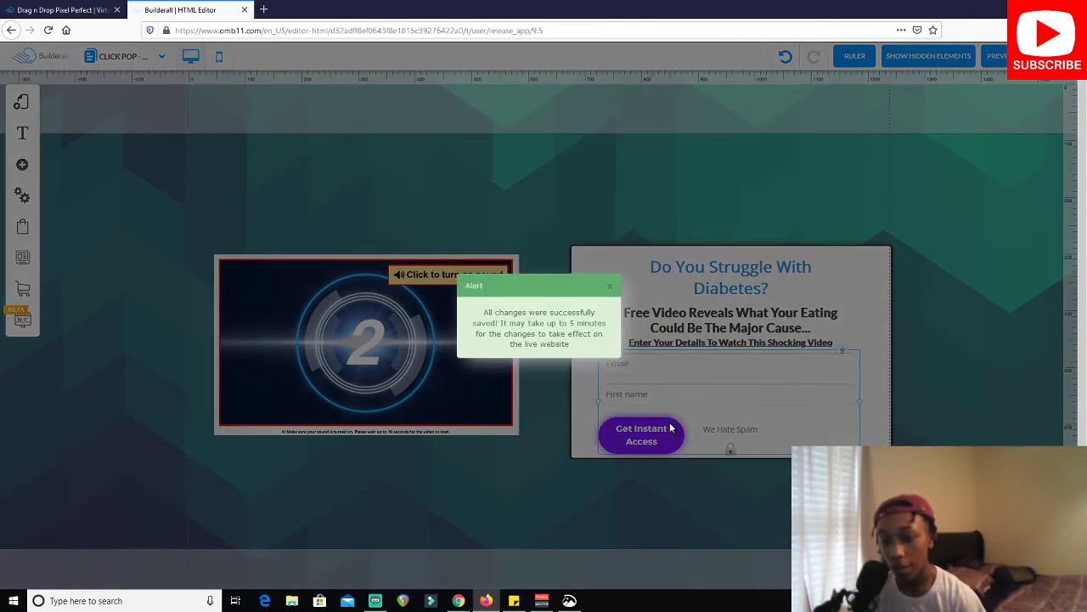
click(610, 291)
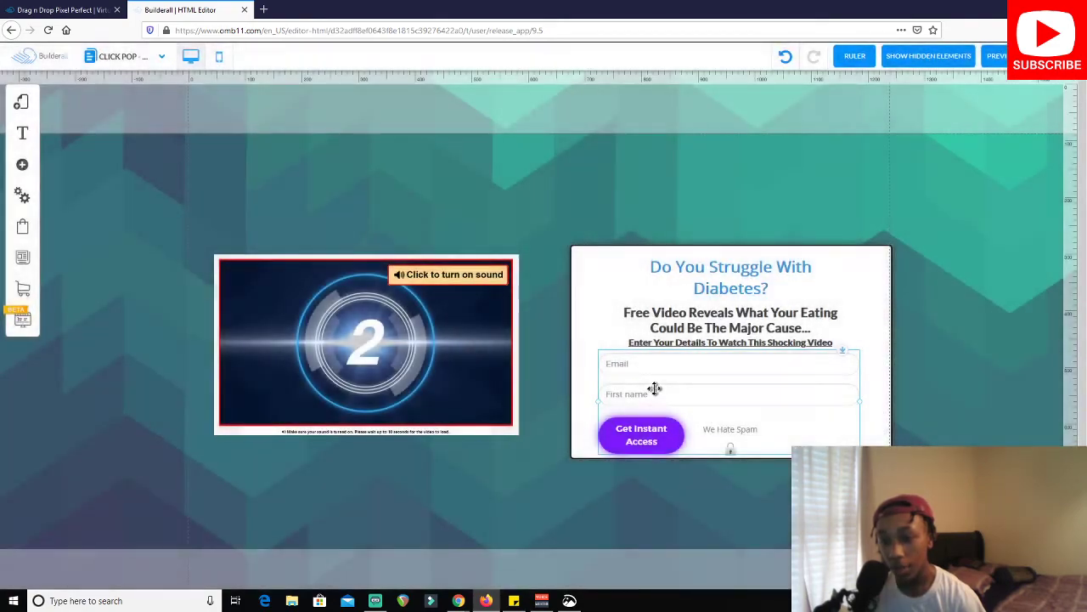
Try to connect the opt-in form to MailingBoss with the key fields left empty, and close the login dialog
click(651, 388)
click(507, 202)
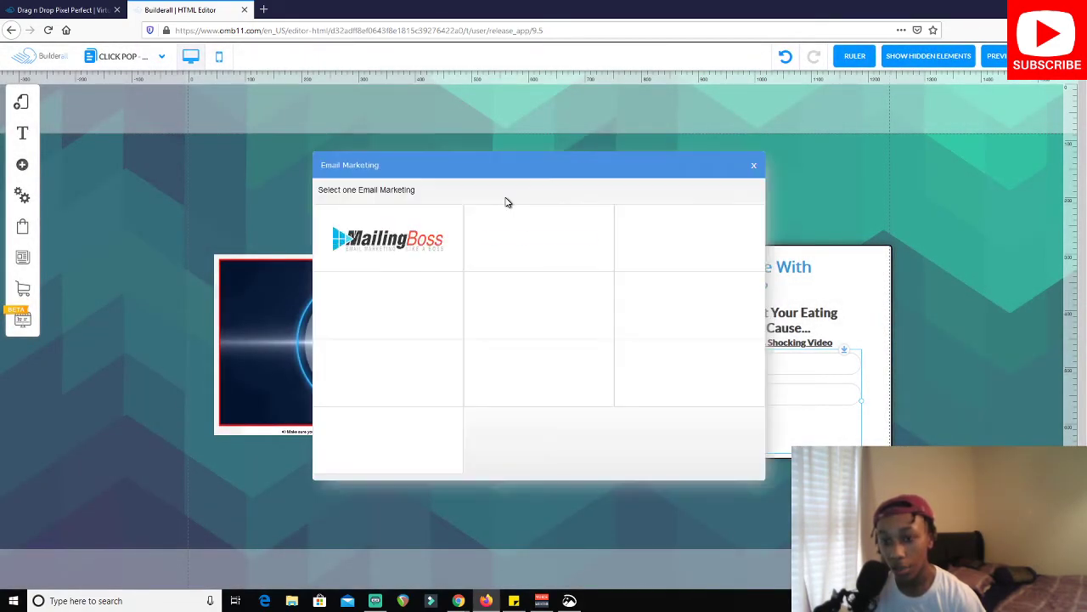
click(427, 240)
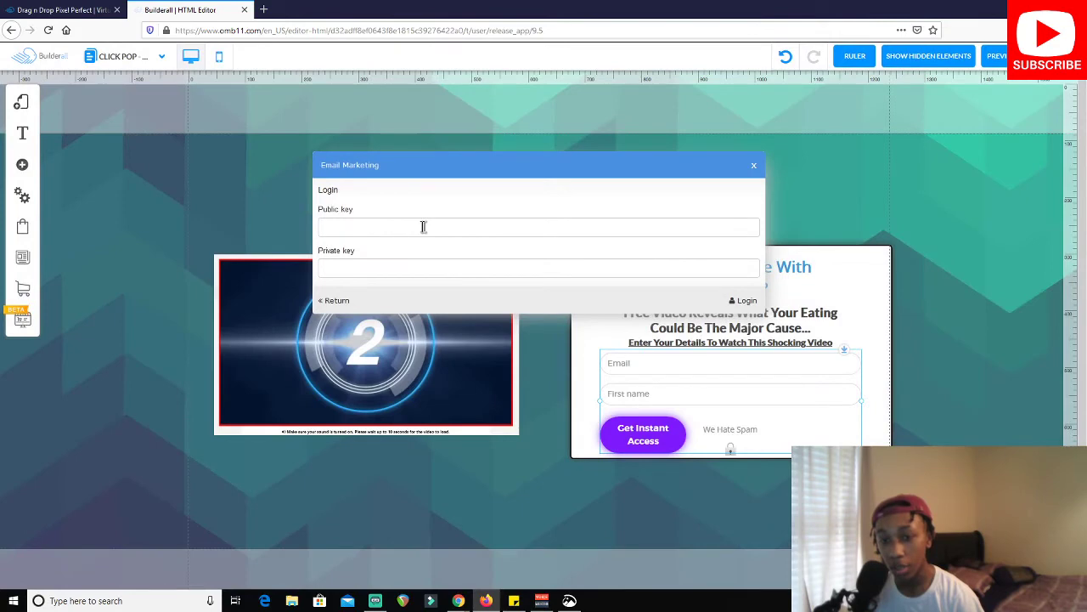
click(423, 226)
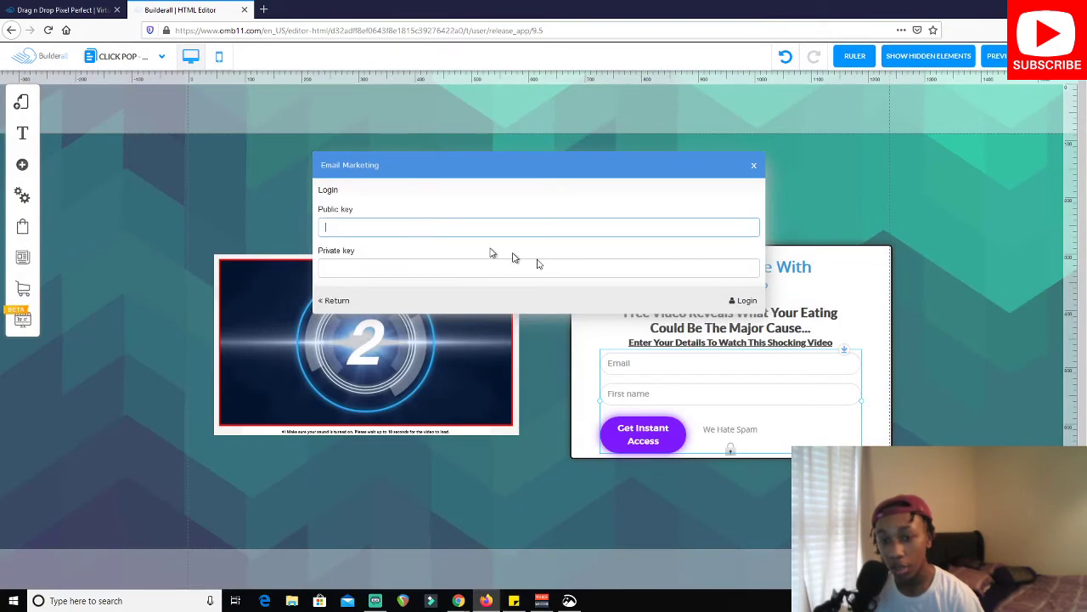
click(743, 301)
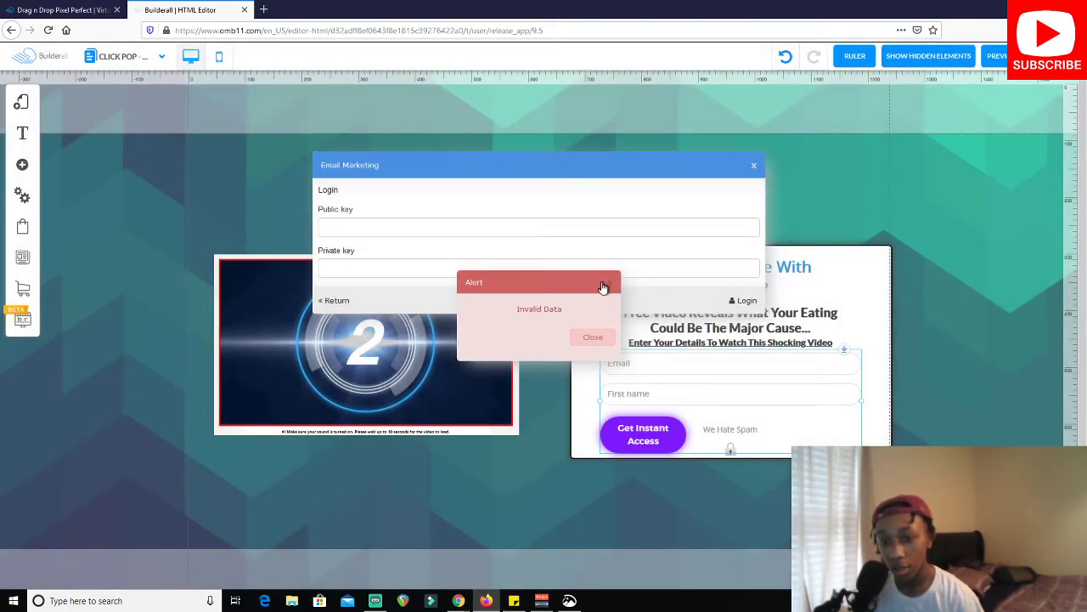
click(611, 285)
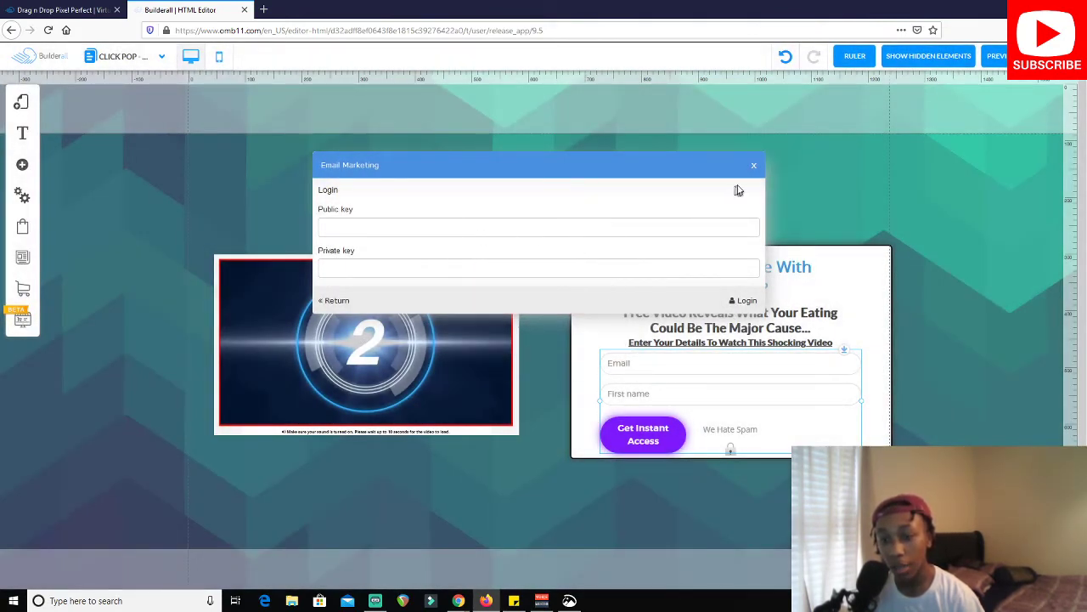
click(754, 165)
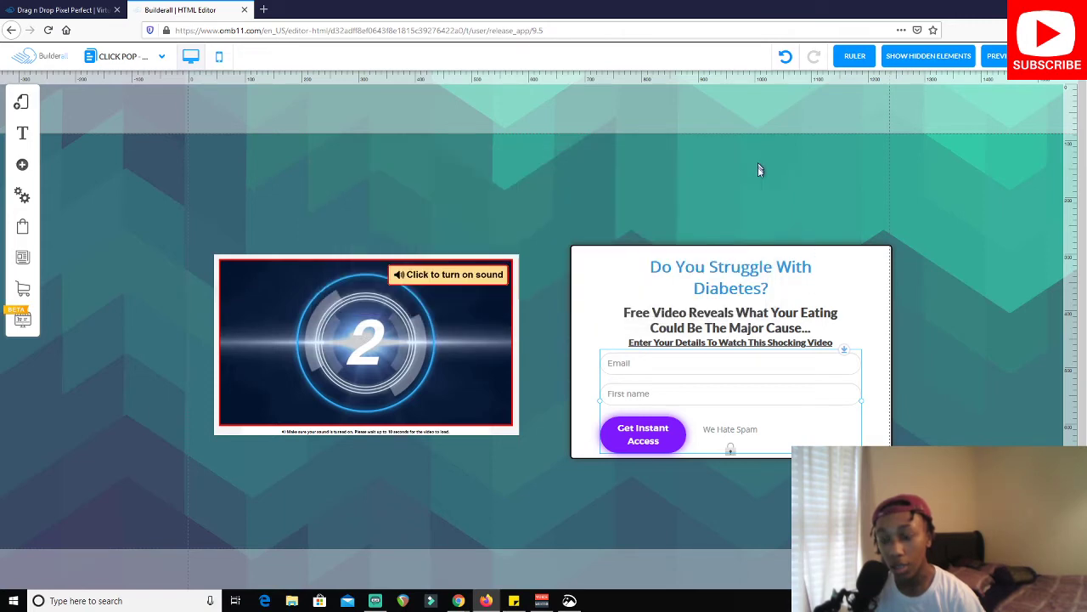
Examine the email marketing platforms offered for the opt-in form and close the selection without choosing one
right_click(680, 366)
click(496, 202)
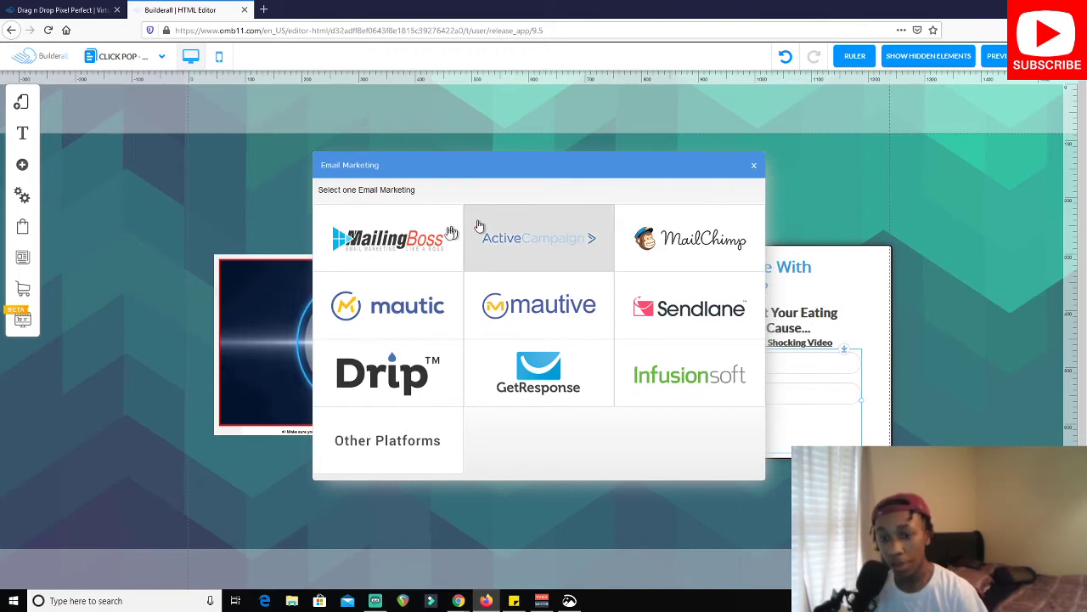
click(753, 165)
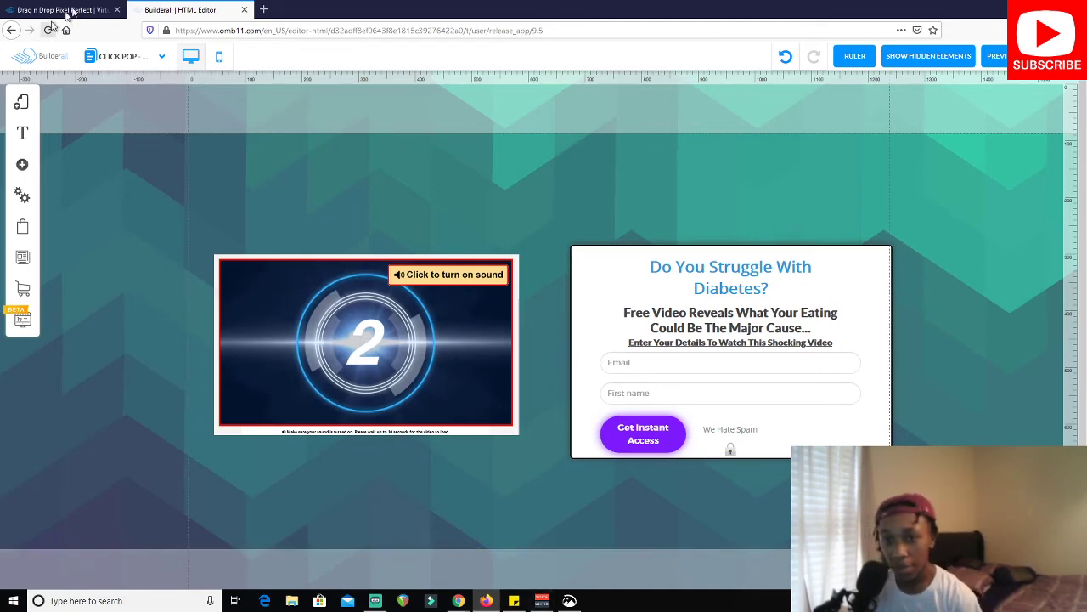
Go to the My sites overview and open the custom domain connection settings for the diabetesfreedom site
click(93, 9)
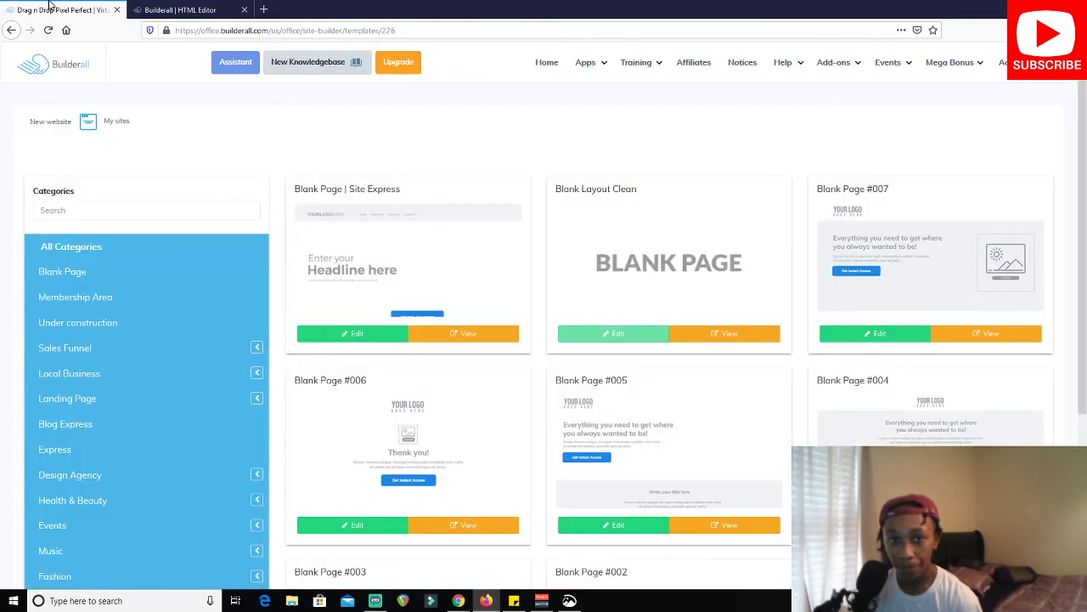
click(110, 124)
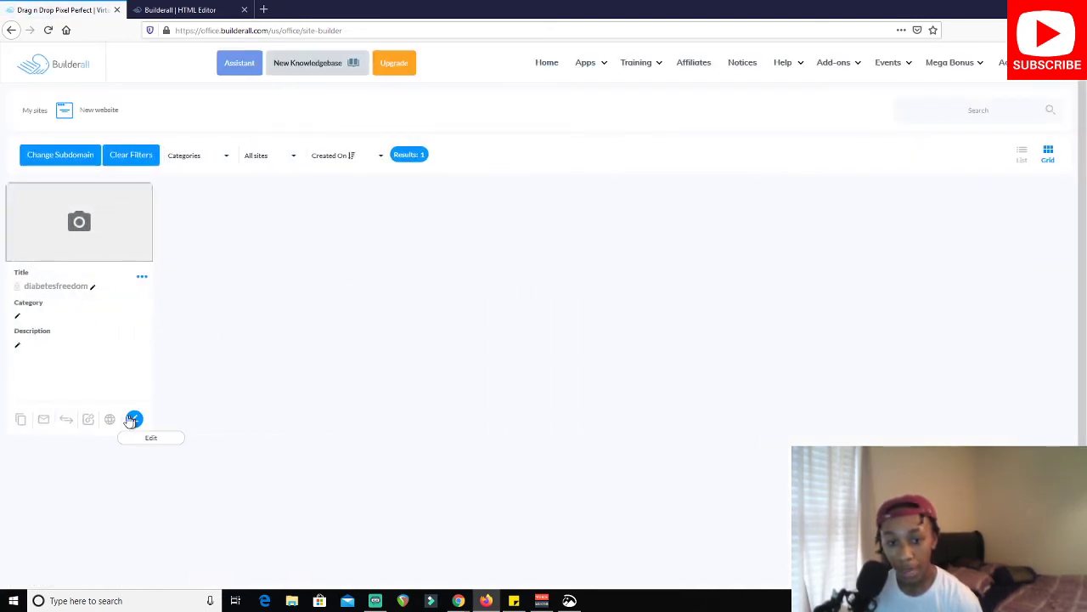
click(142, 278)
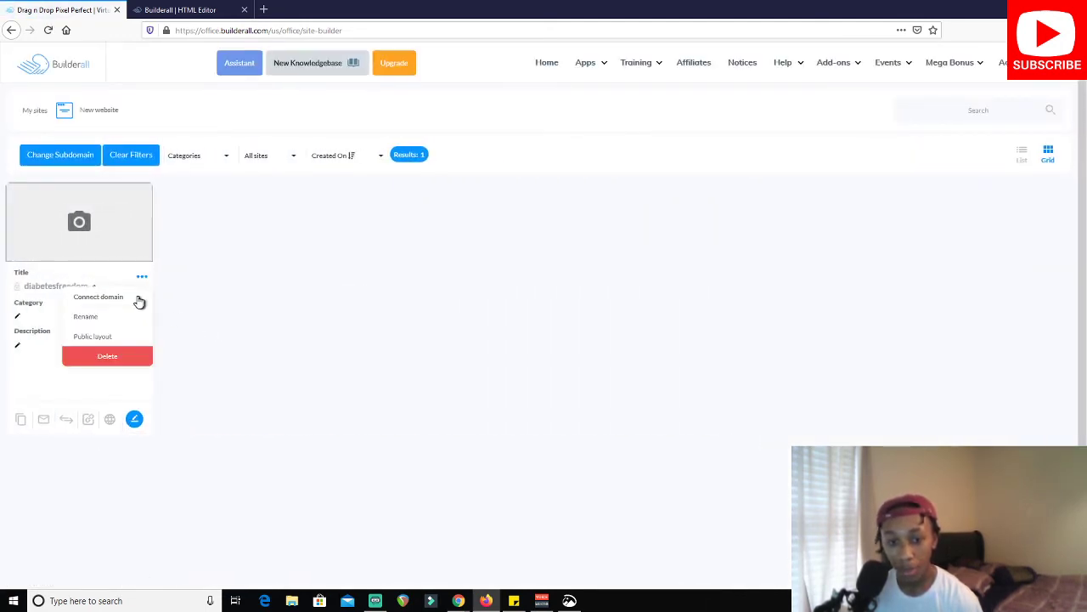
click(138, 298)
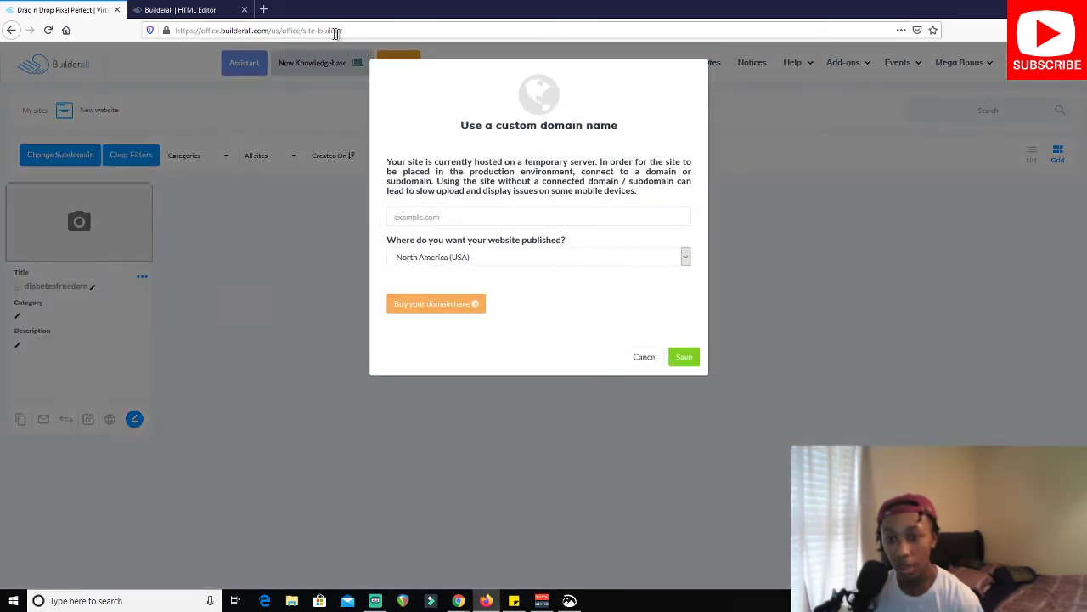
Open dot.tk in a new browser tab and check the availability of the free domain name freefromdiabetes
click(264, 9)
text(do)
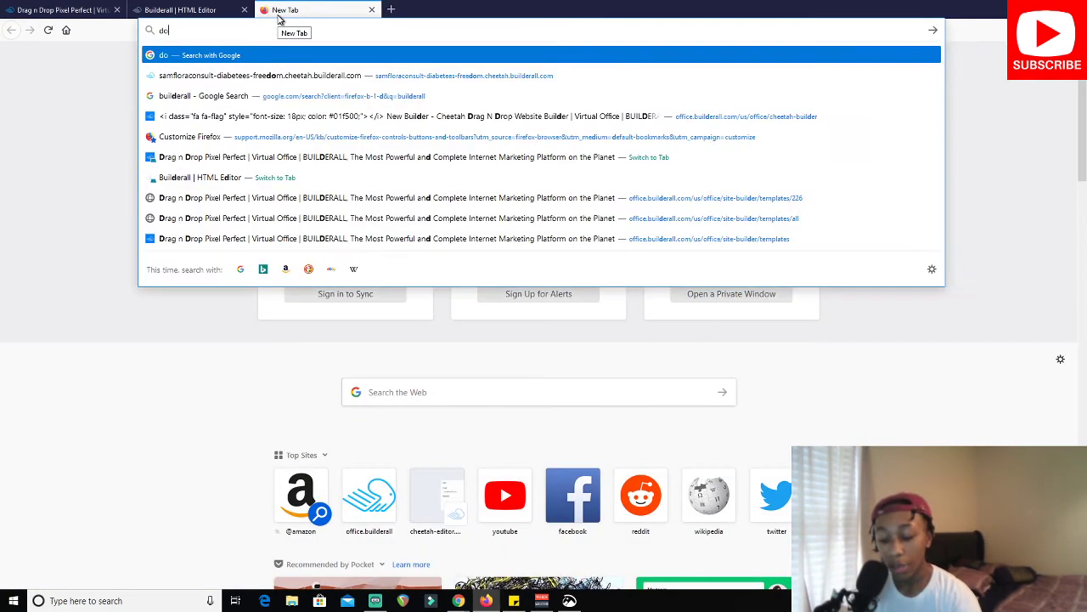
text(t.)
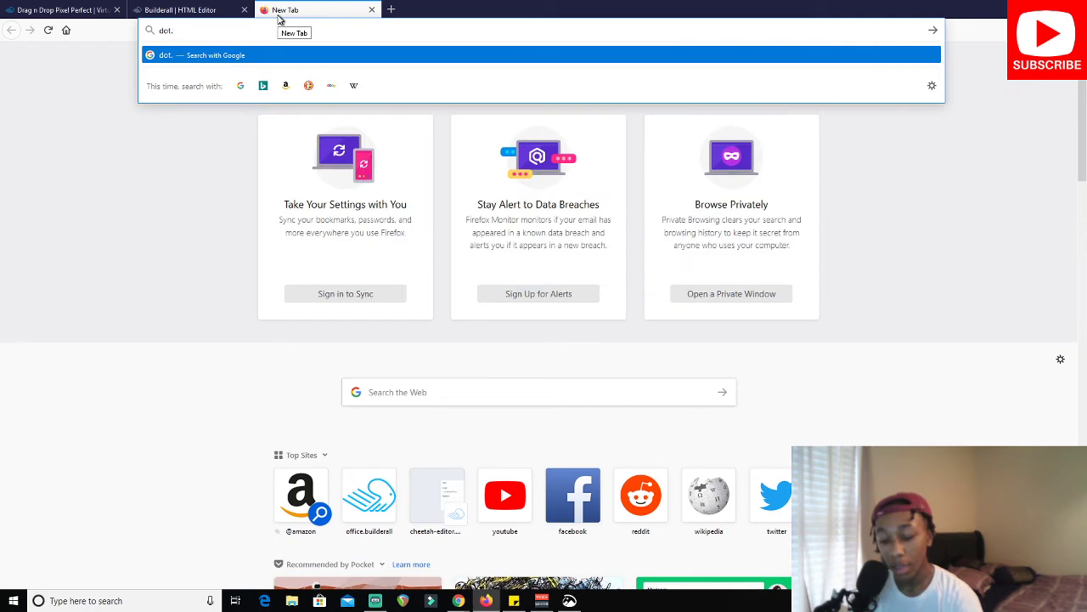
text(tk)
key(Return)
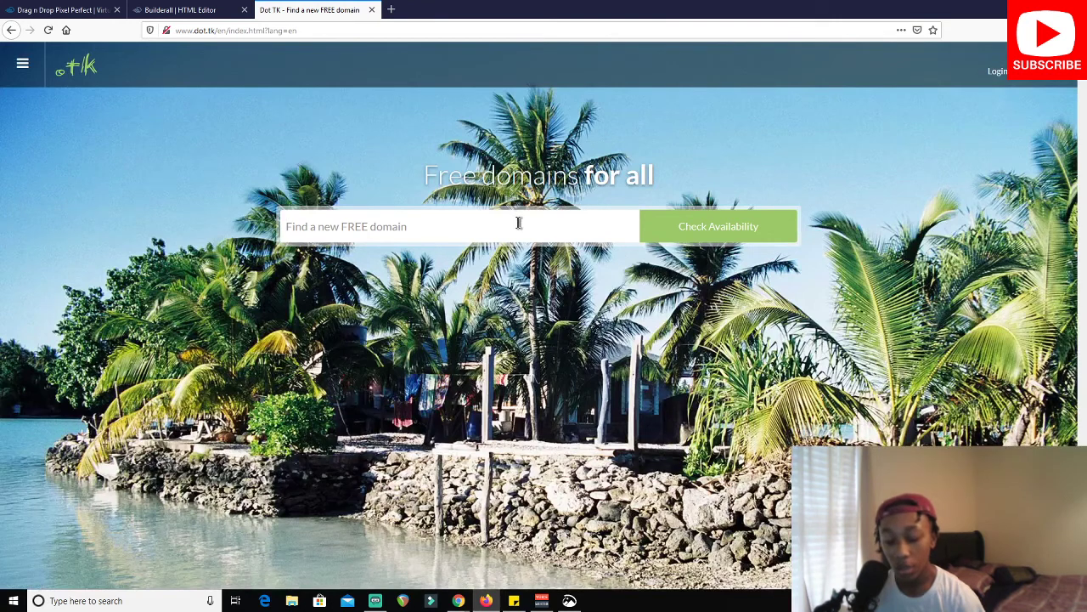
text(freefromdiabetes)
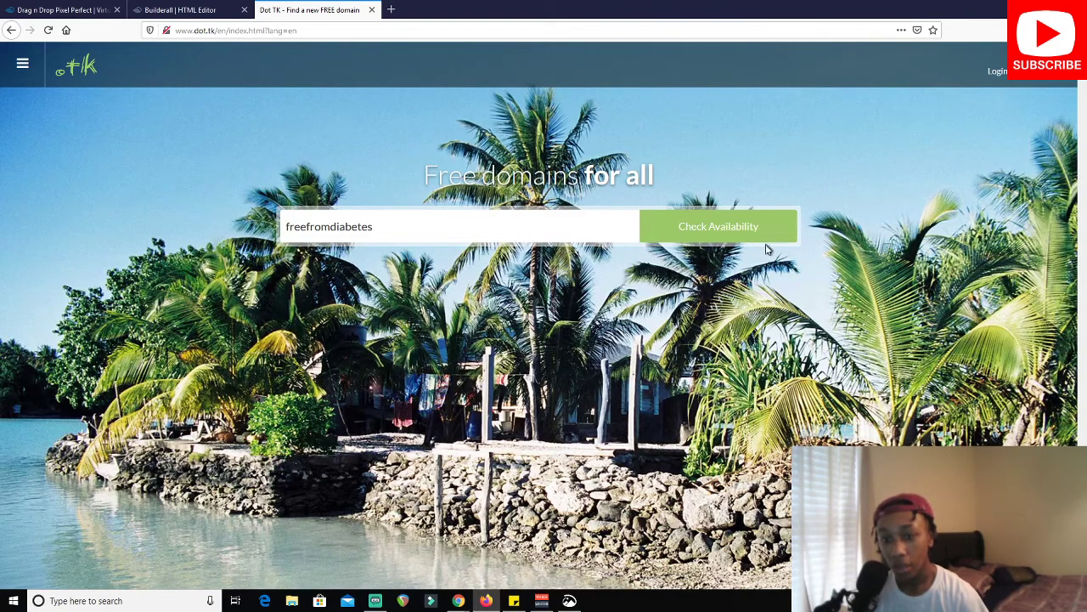
key(Return)
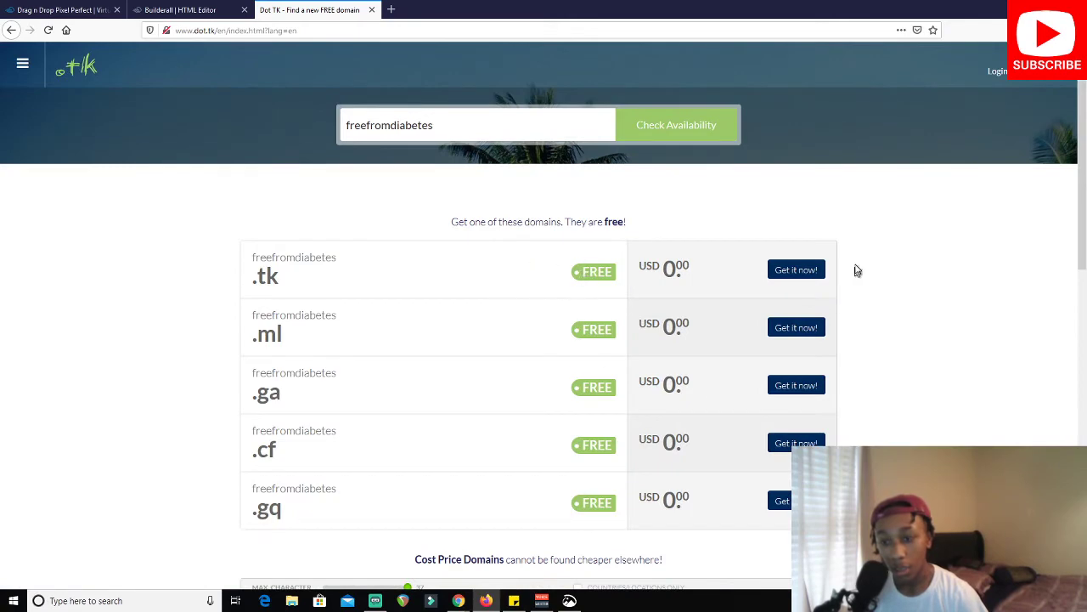
Add the free freefromdiabetes.ga domain to the cart and proceed to checkout
scroll(662, 327, down, 3)
scroll(679, 348, up, 2)
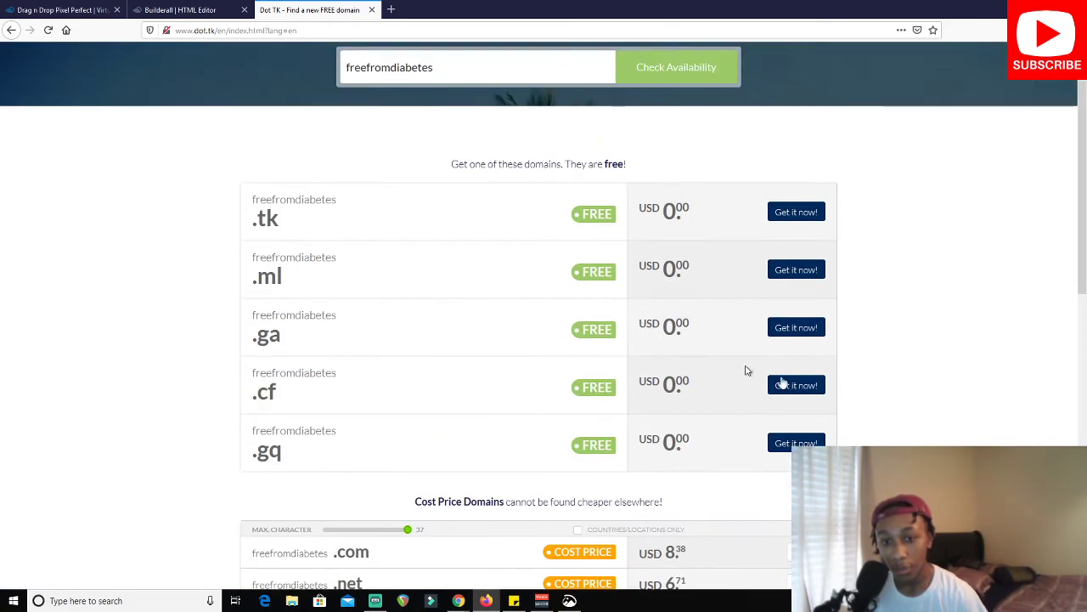
click(811, 328)
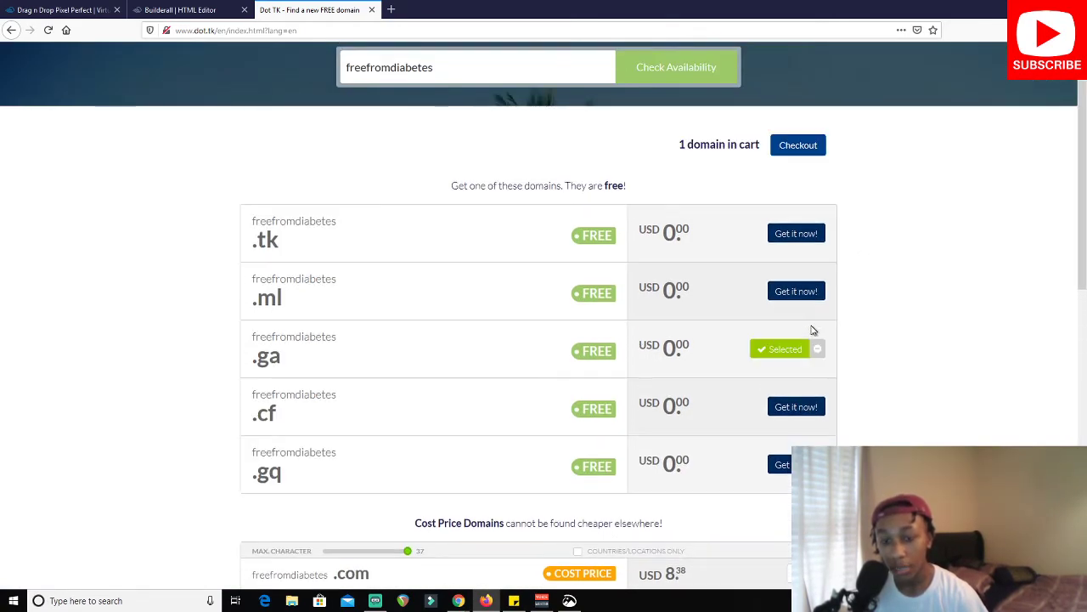
click(789, 144)
click(788, 144)
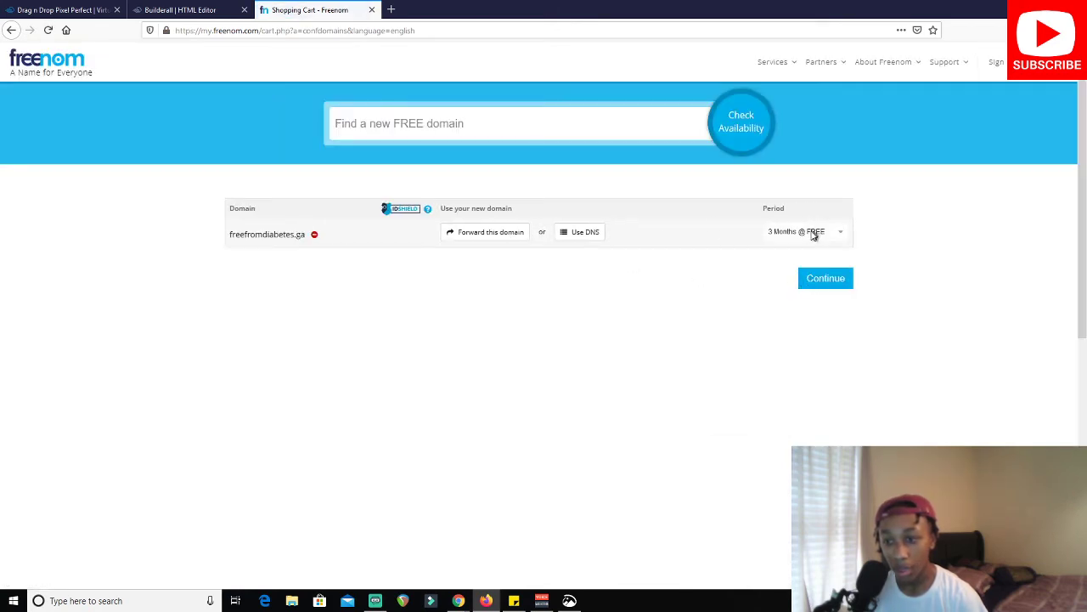
Set the registration period for freefromdiabetes.ga to 12 Months @ FREE and continue to the order review
click(815, 237)
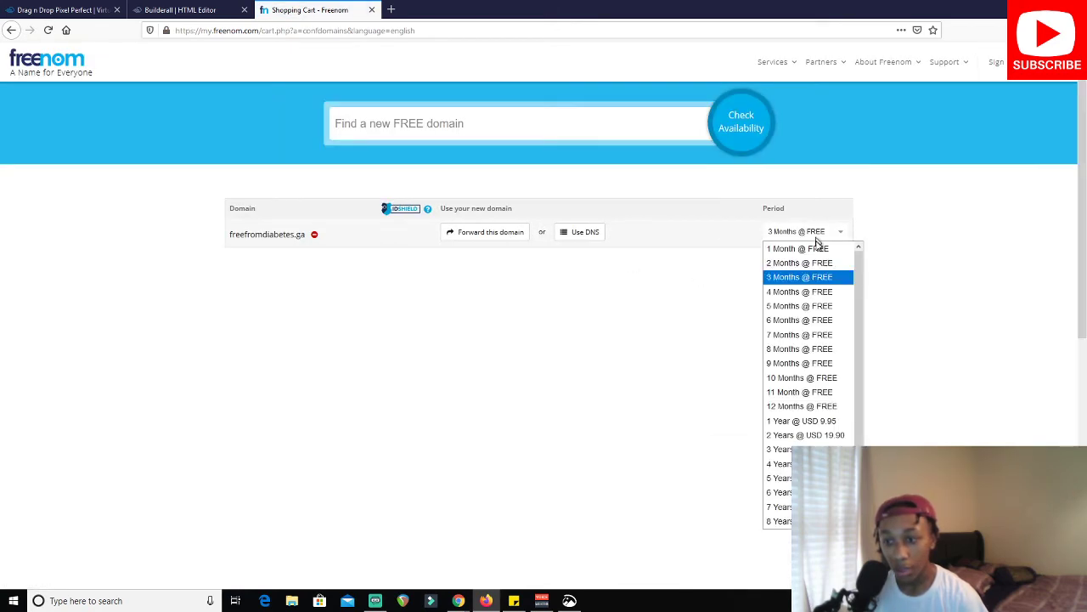
click(807, 406)
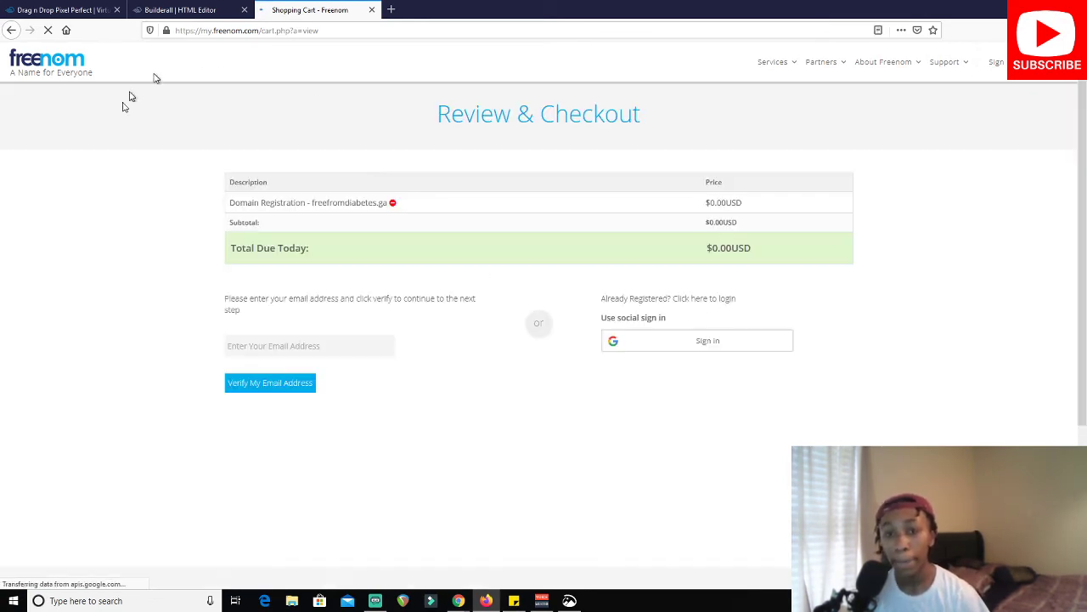
Try to sign in to the checkout with Google using the account's e-mail and password, then close the sign-in window
click(650, 350)
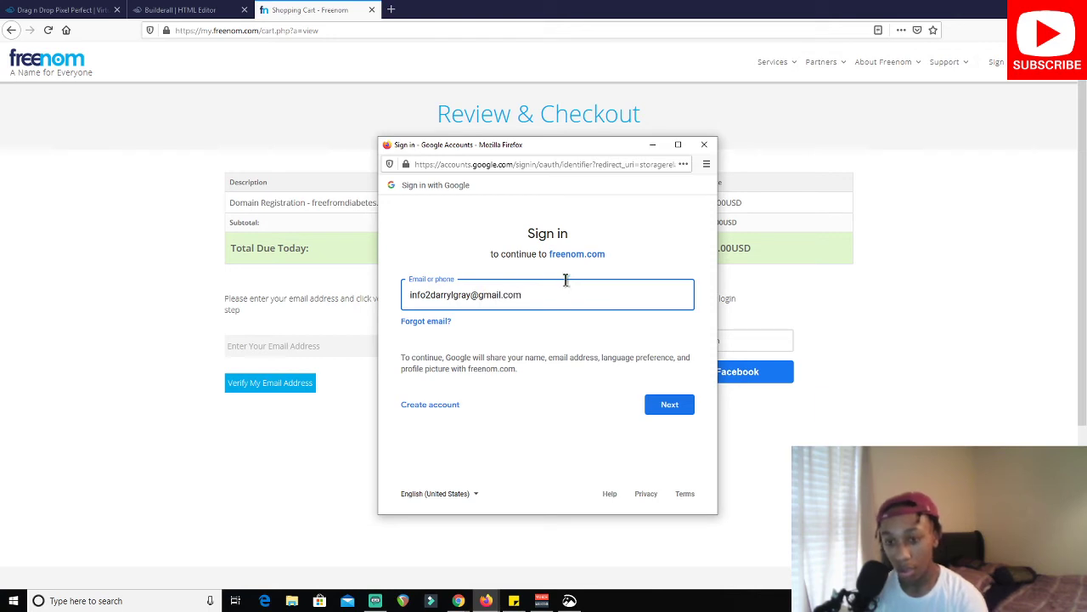
click(679, 409)
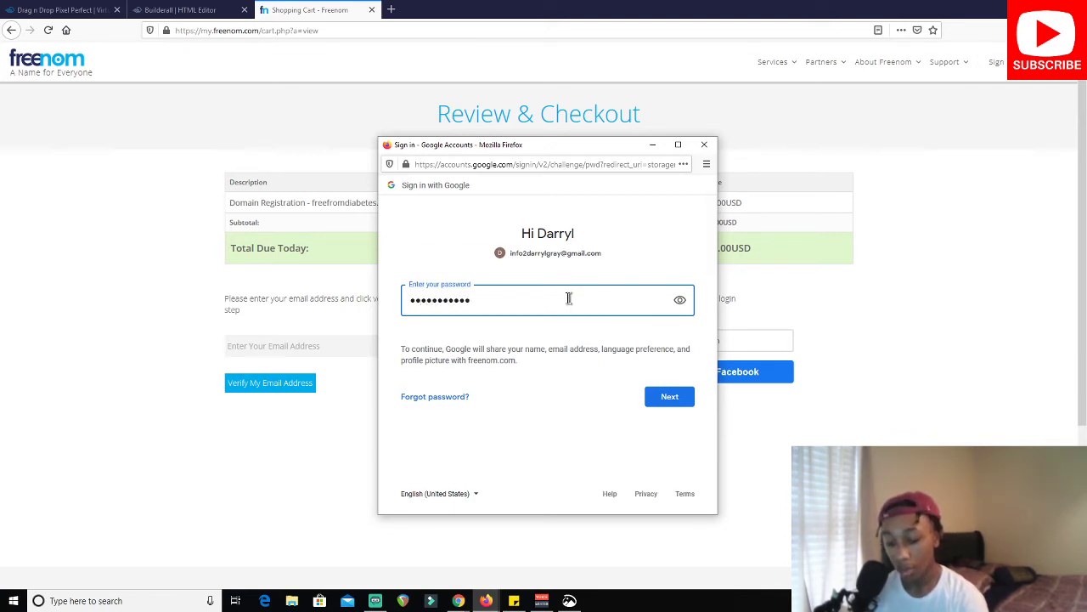
key(Return)
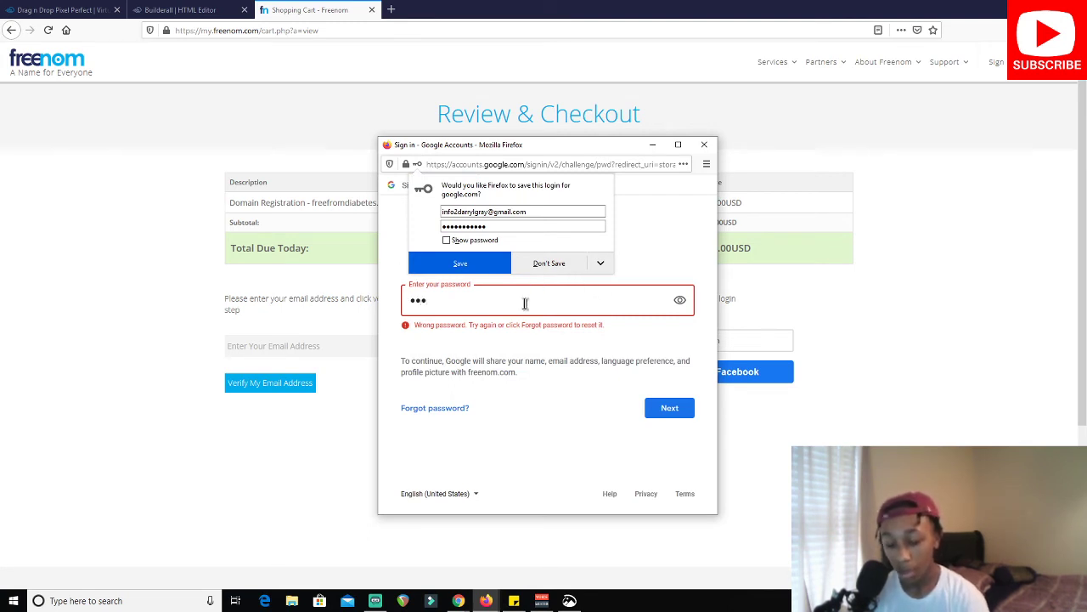
key(Return)
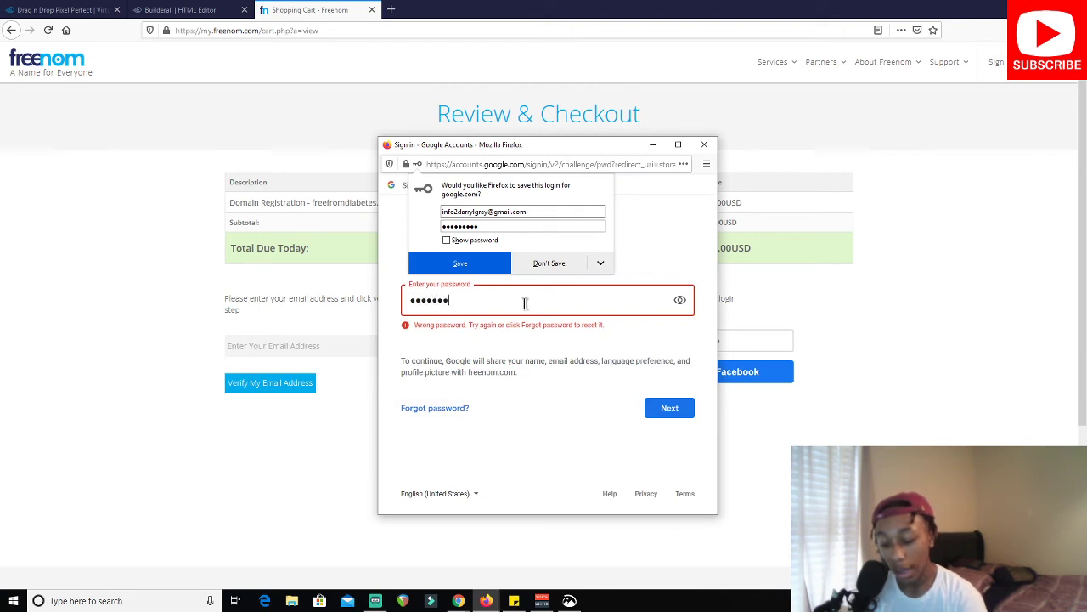
key(Return)
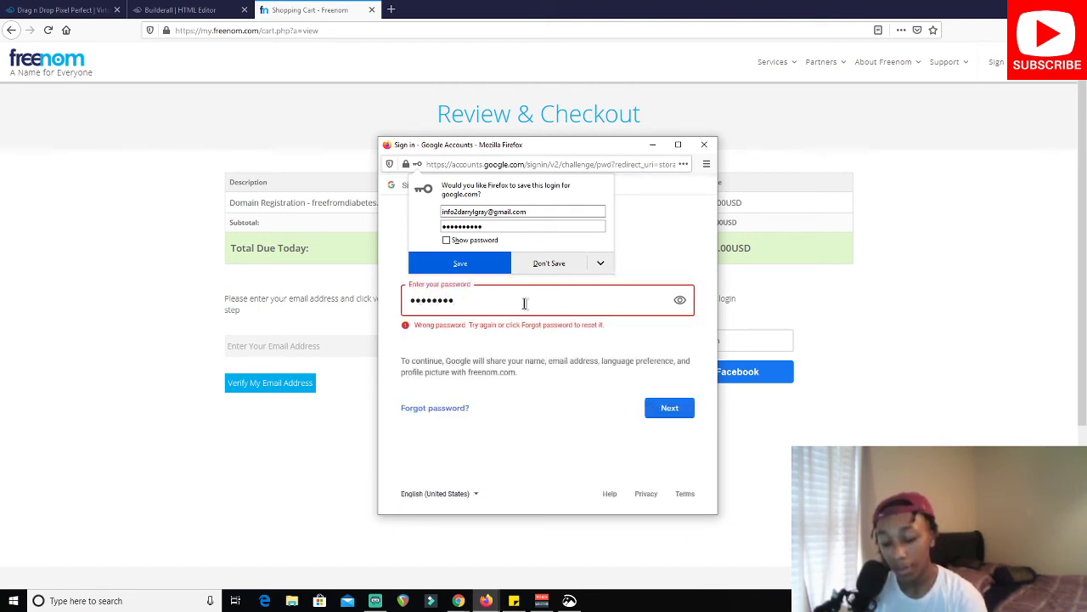
key(Return)
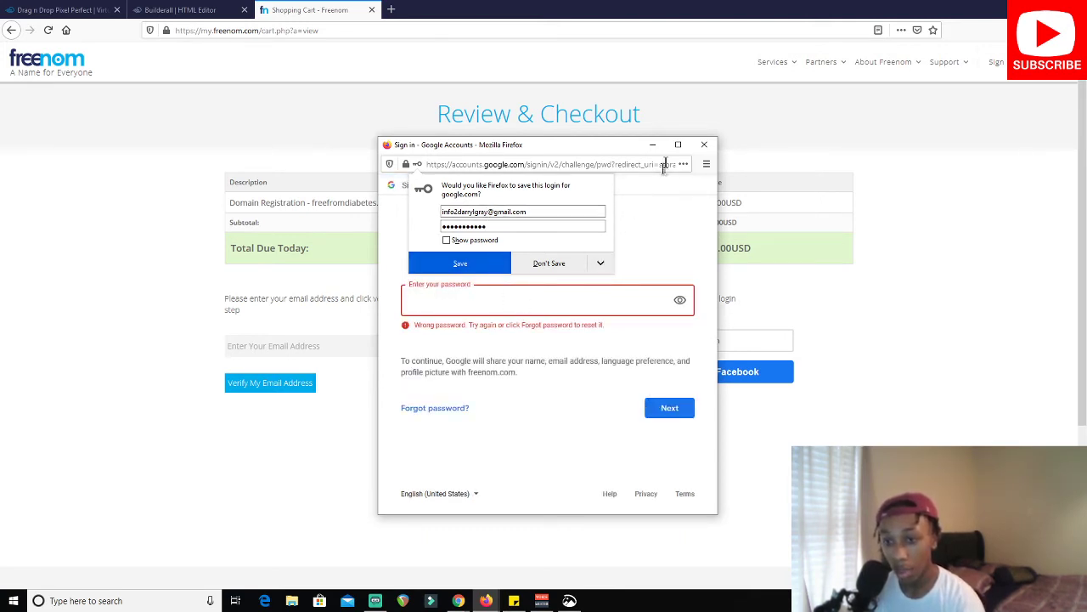
click(704, 144)
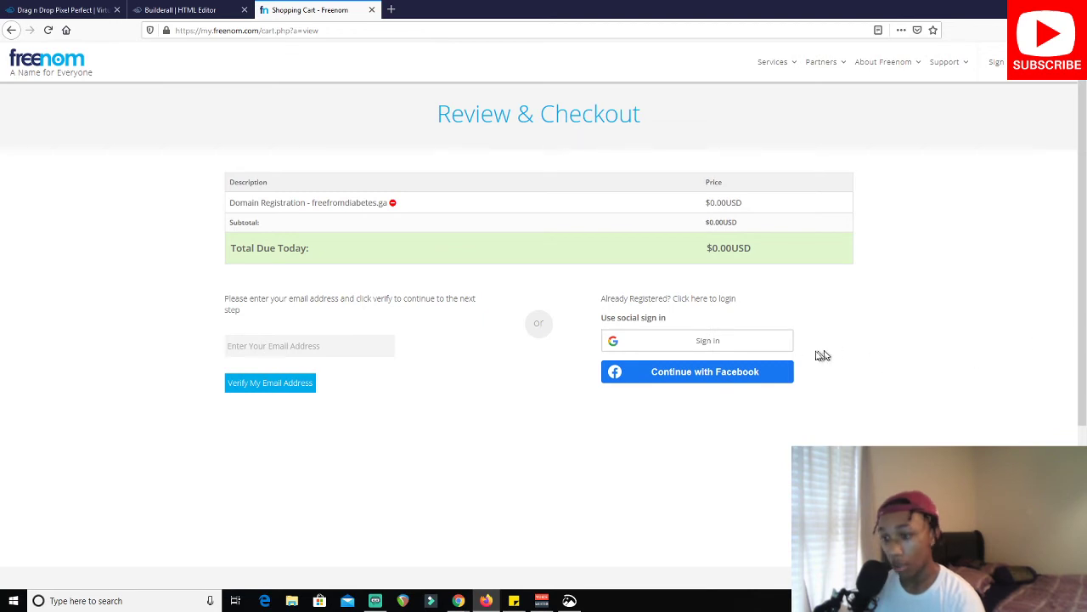
Sign in to the checkout with Google using a different account's e-mail and password, and save the login in the browser
click(759, 339)
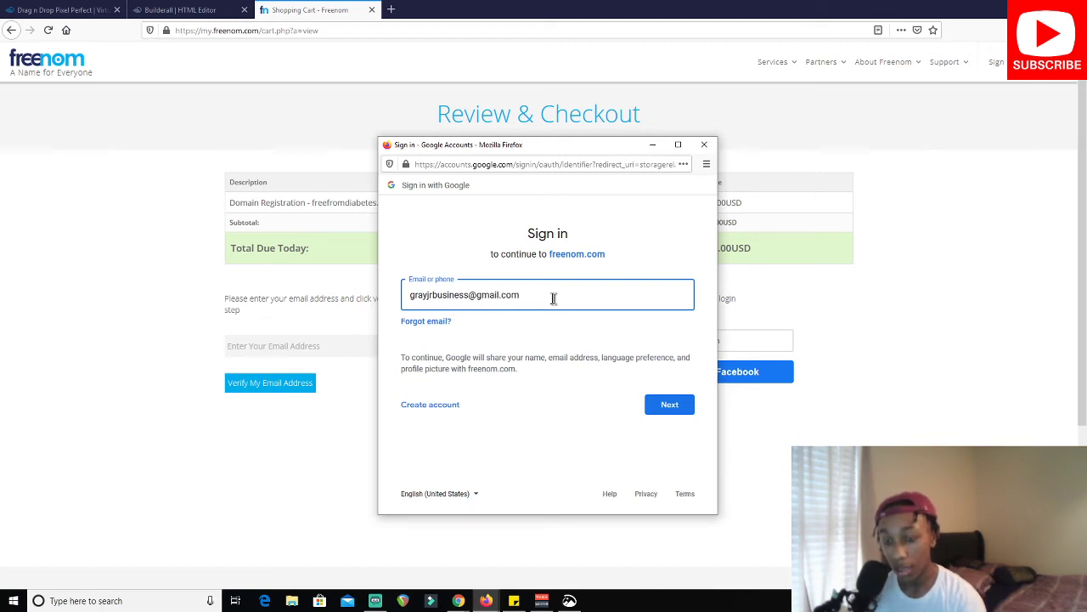
key(Return)
text(*)
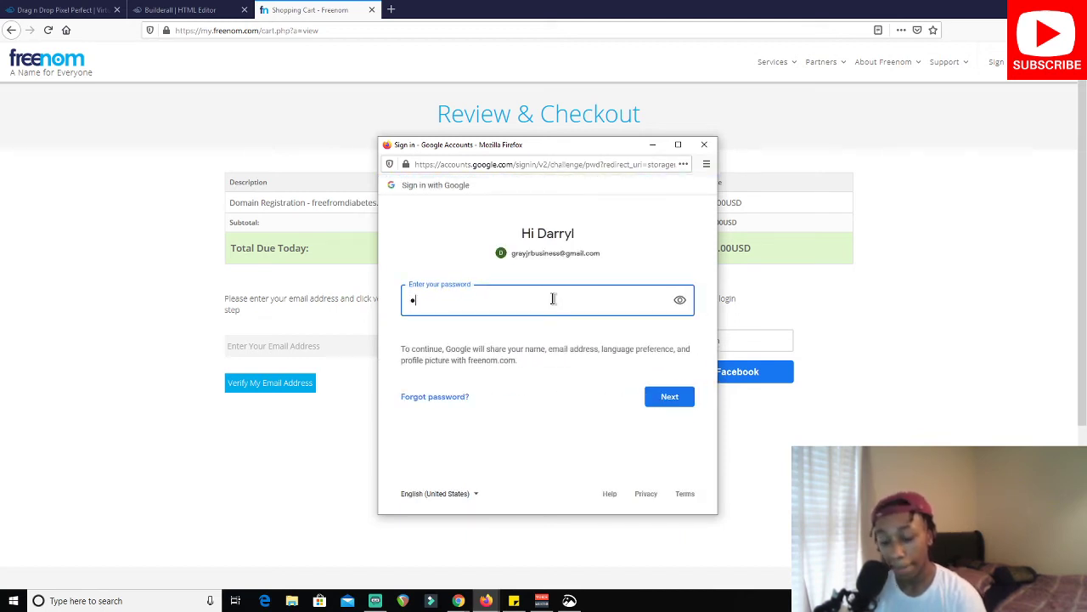
key(BackSpace)
text(***)
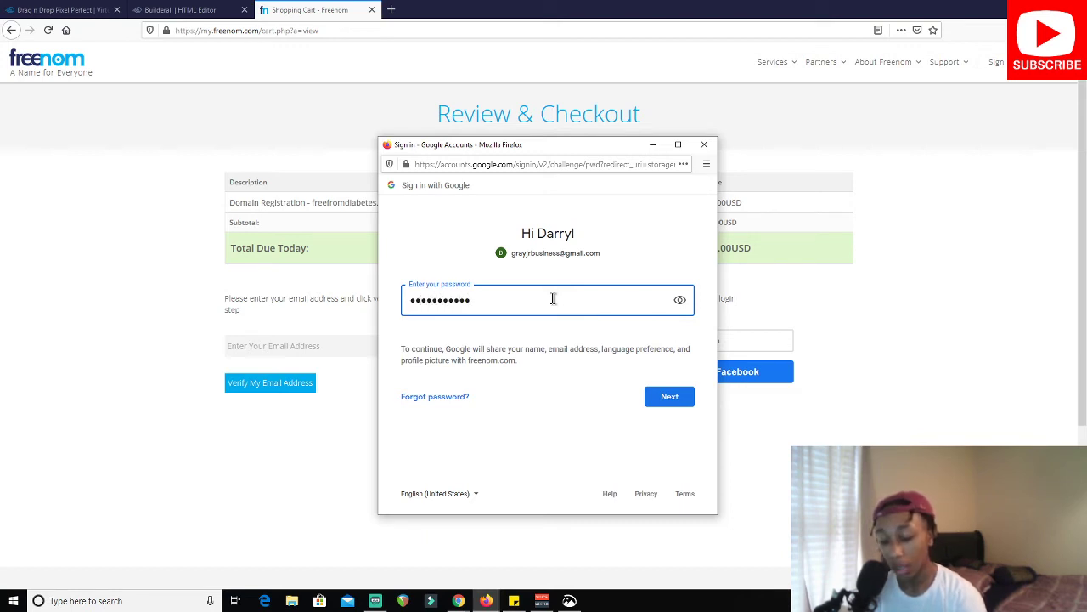
key(Return)
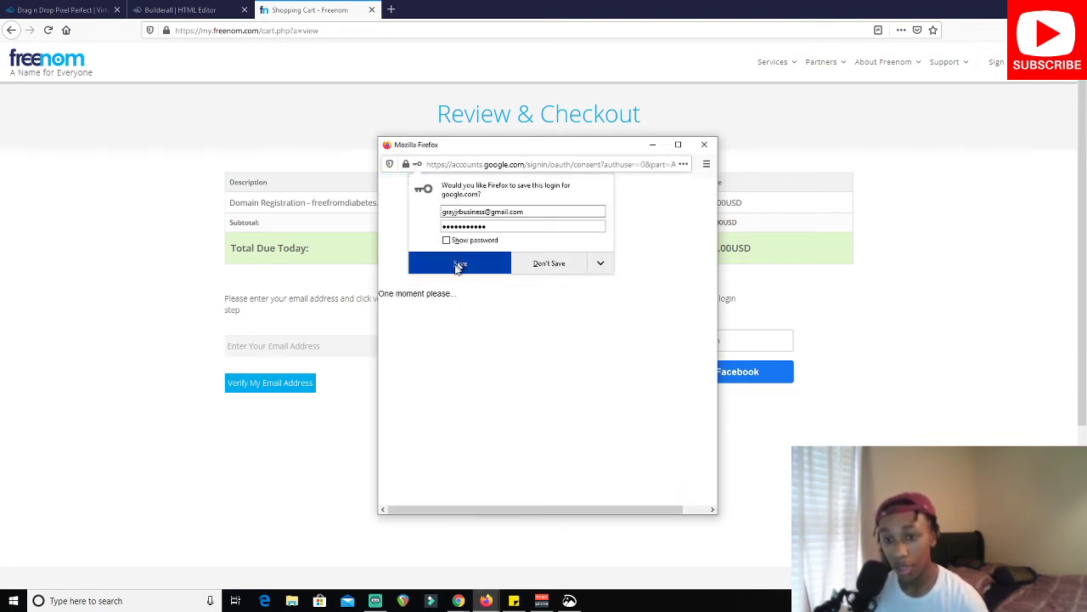
click(458, 264)
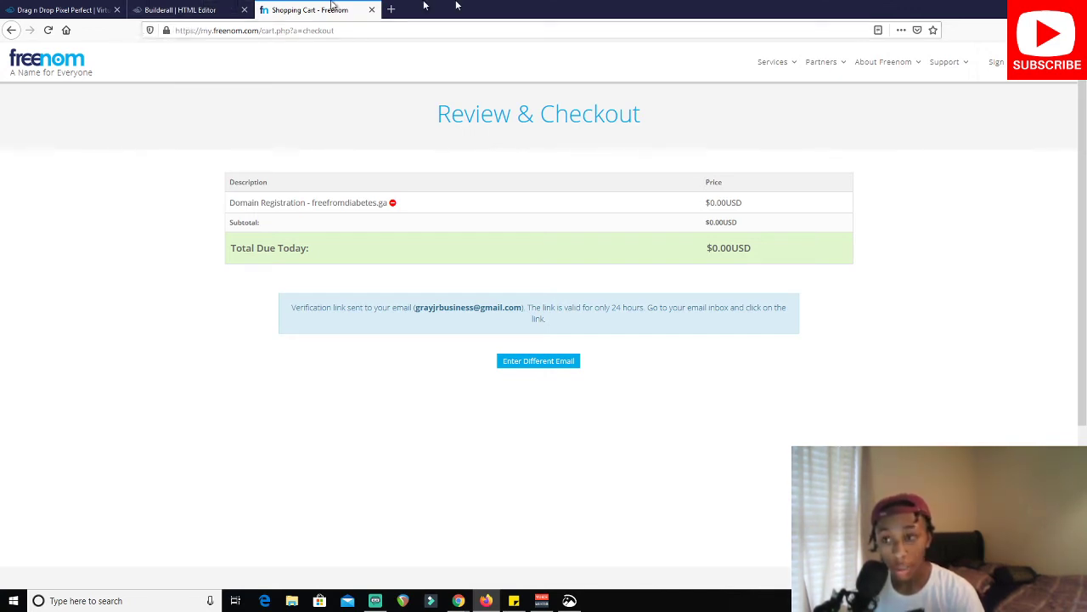
Open the Freenom client login page and sign in with the Google account
mouse_move(789, 72)
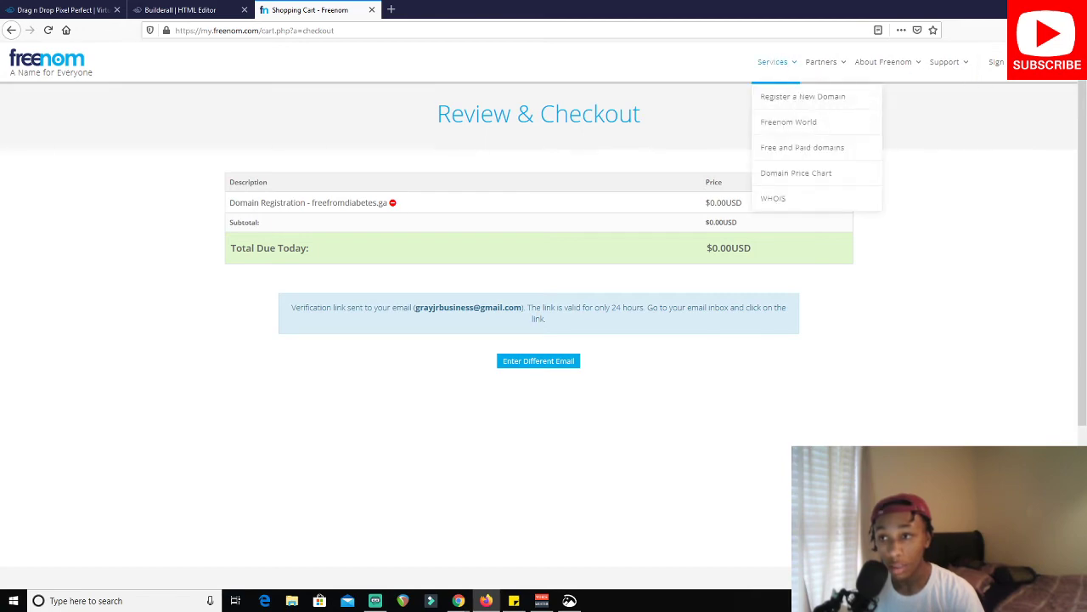
click(1001, 65)
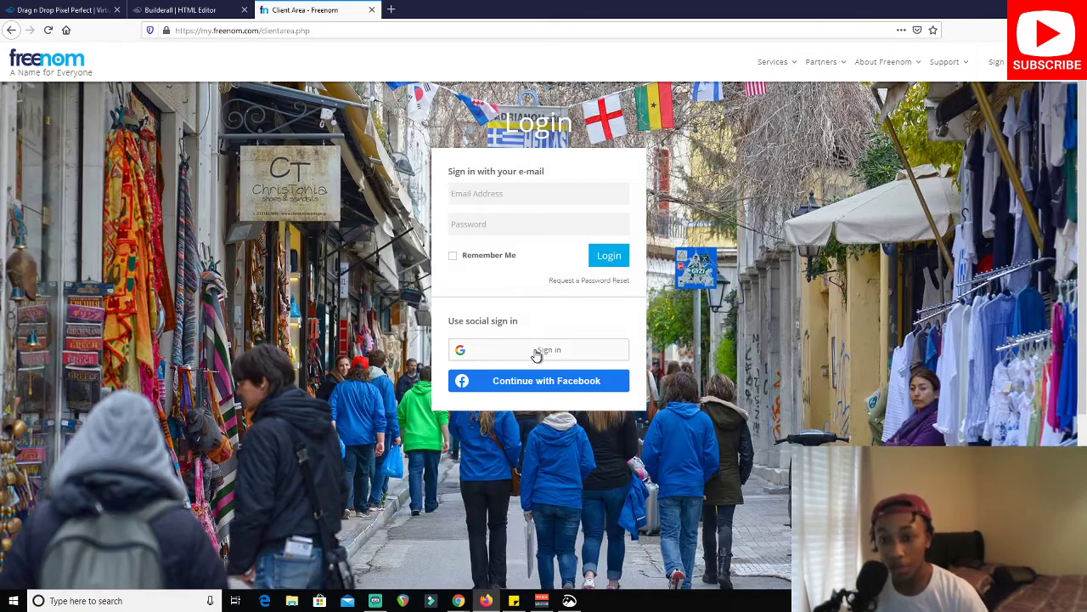
click(538, 350)
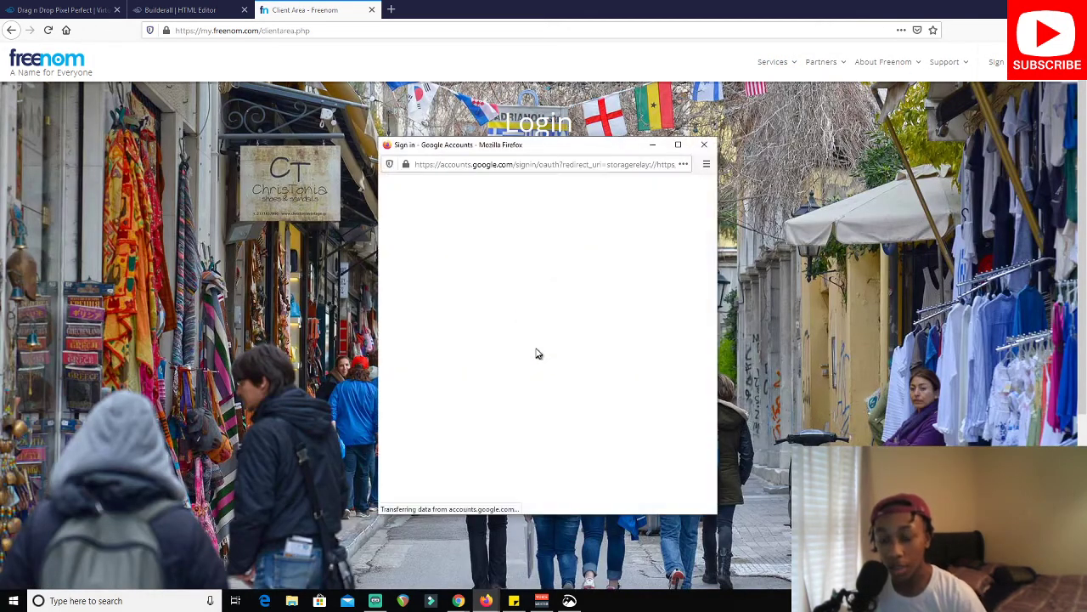
click(521, 295)
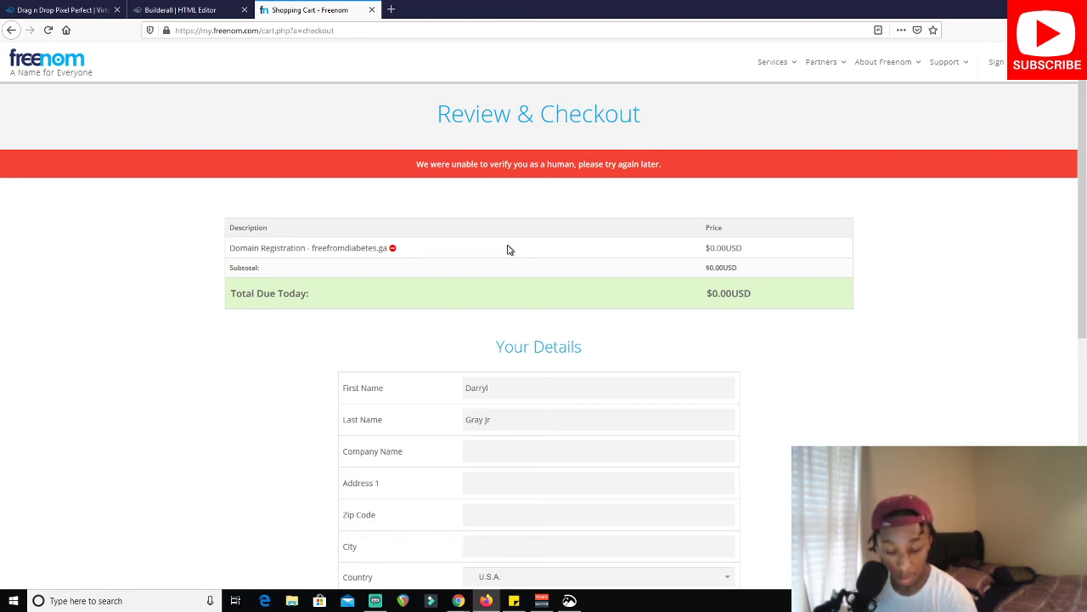
Look through the customer details requested on the checkout form and close the Freenom tab
scroll(489, 327, down, 3)
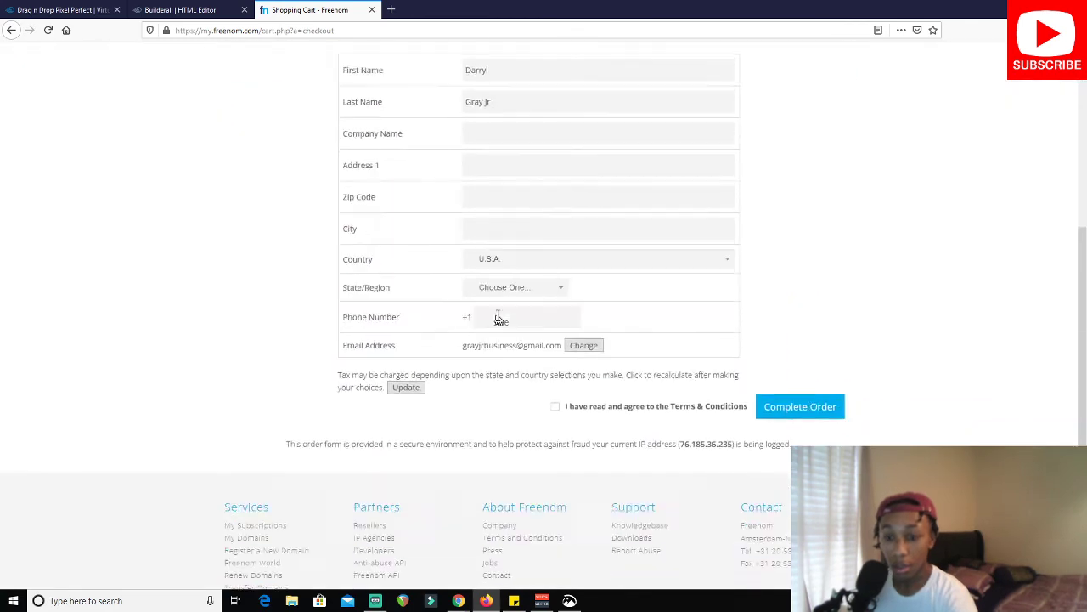
scroll(509, 308, up, 1)
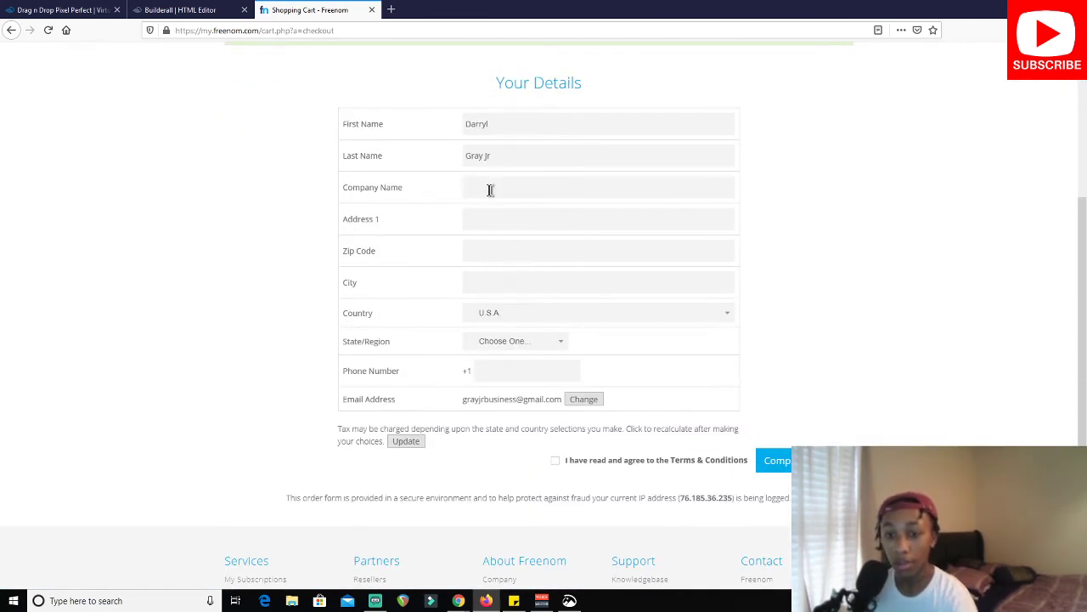
scroll(534, 212, up, 2)
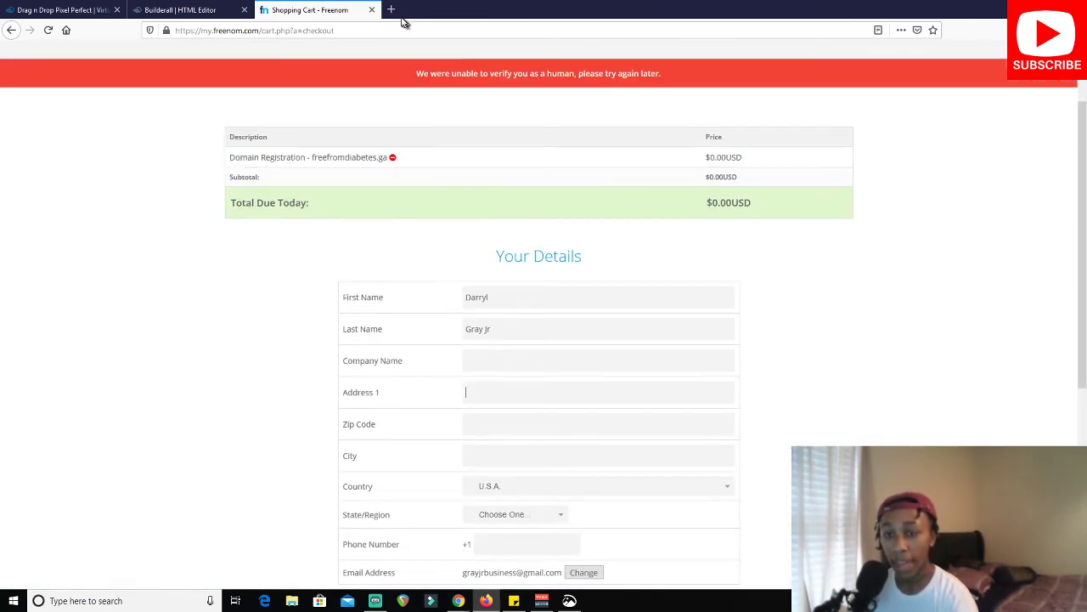
click(374, 10)
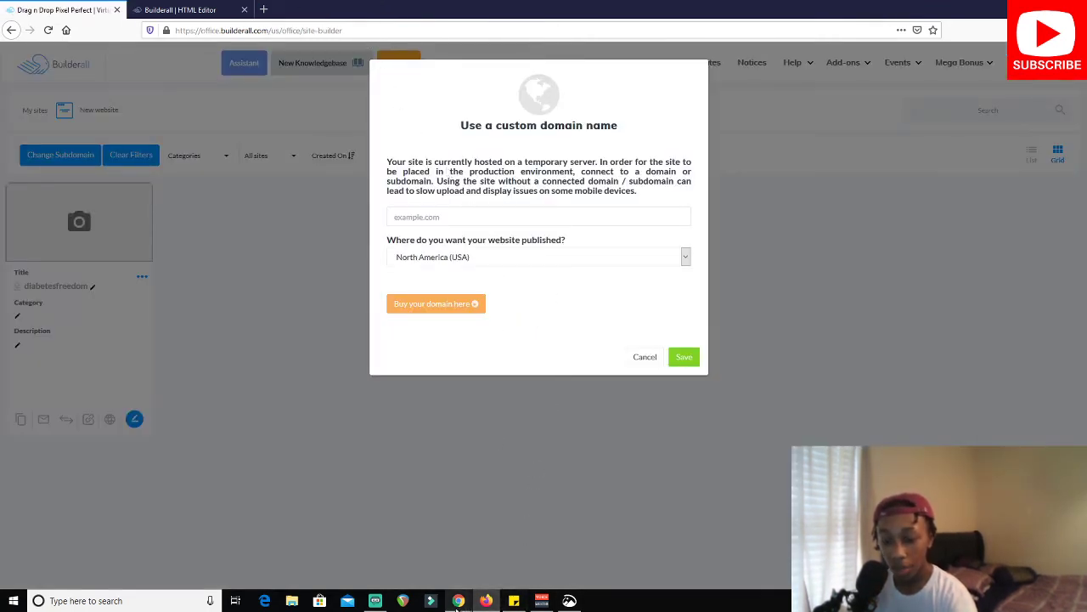
Switch to the Chrome window with the Diabetes Freedom page and open dot.tk in a new tab
mouse_move(463, 599)
click(496, 571)
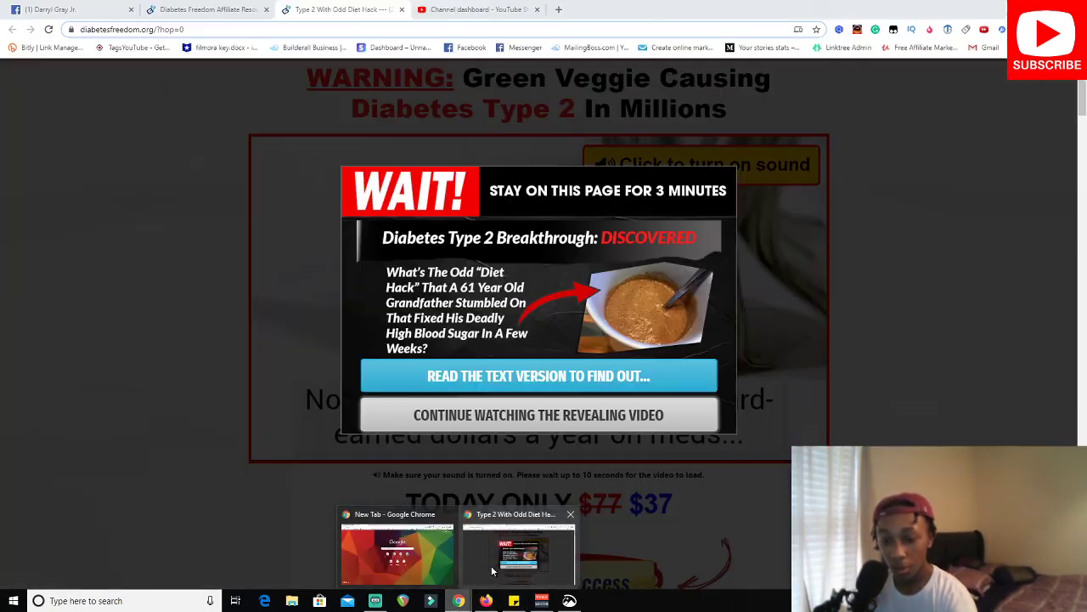
click(558, 9)
text(do)
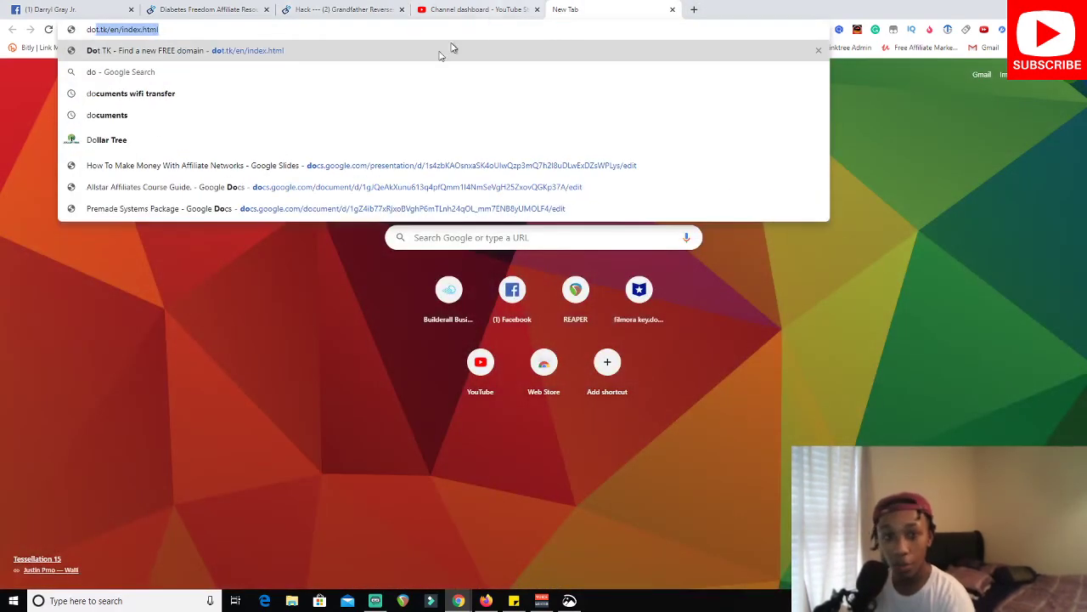
key(Return)
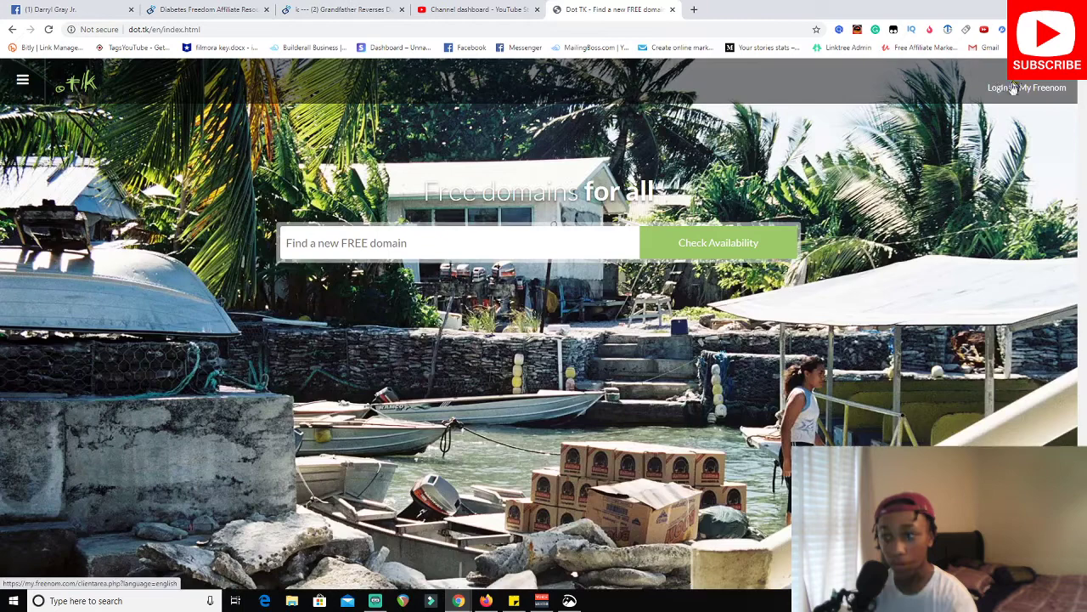
Open the My Freenom login page and try signing in with two of the saved Google accounts
click(1012, 89)
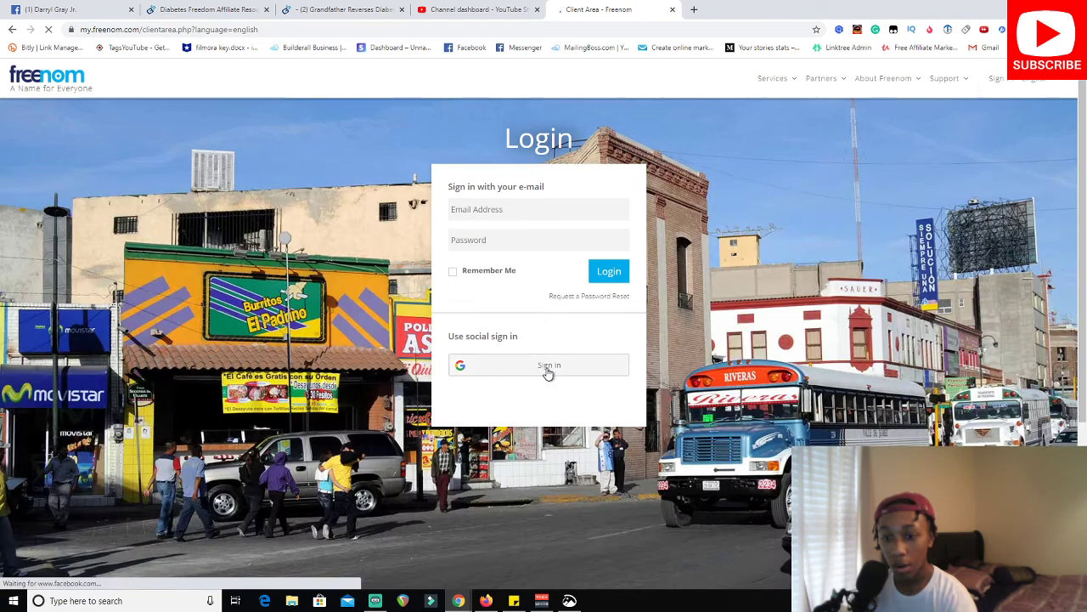
click(548, 367)
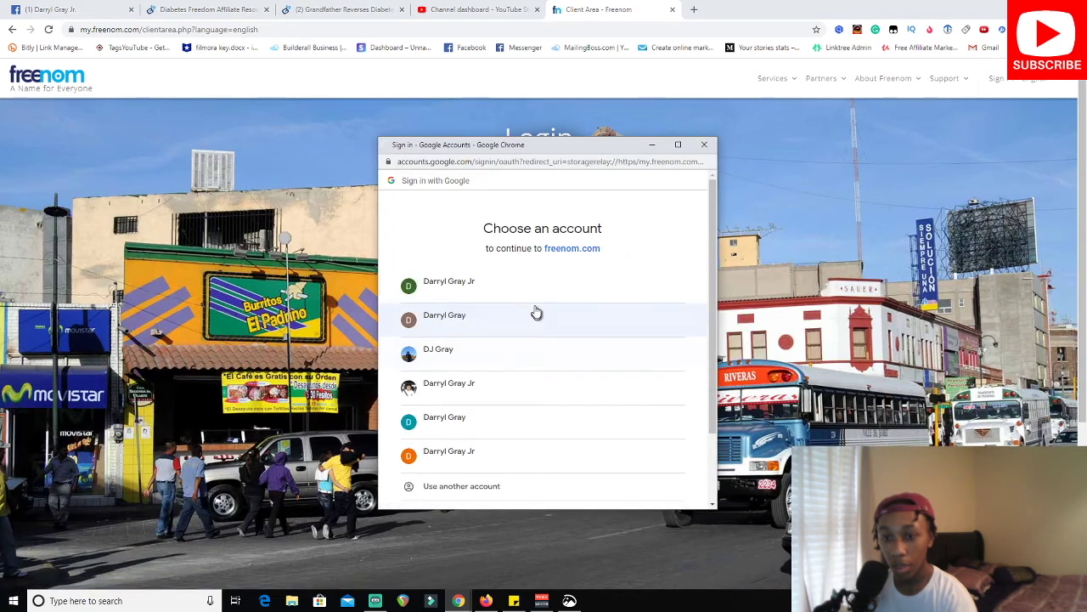
scroll(532, 385, down, 1)
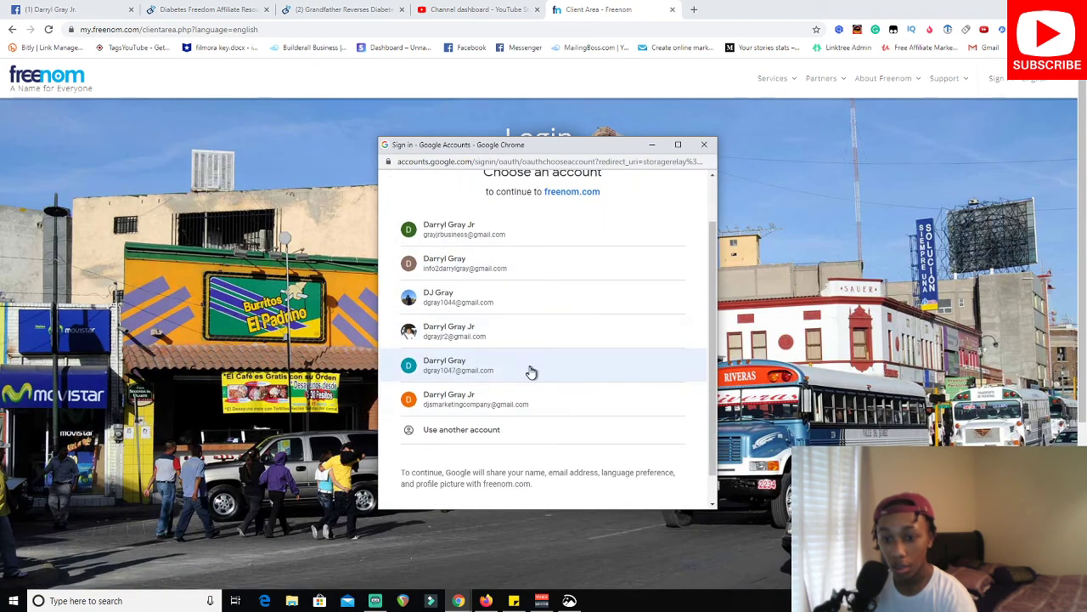
click(529, 370)
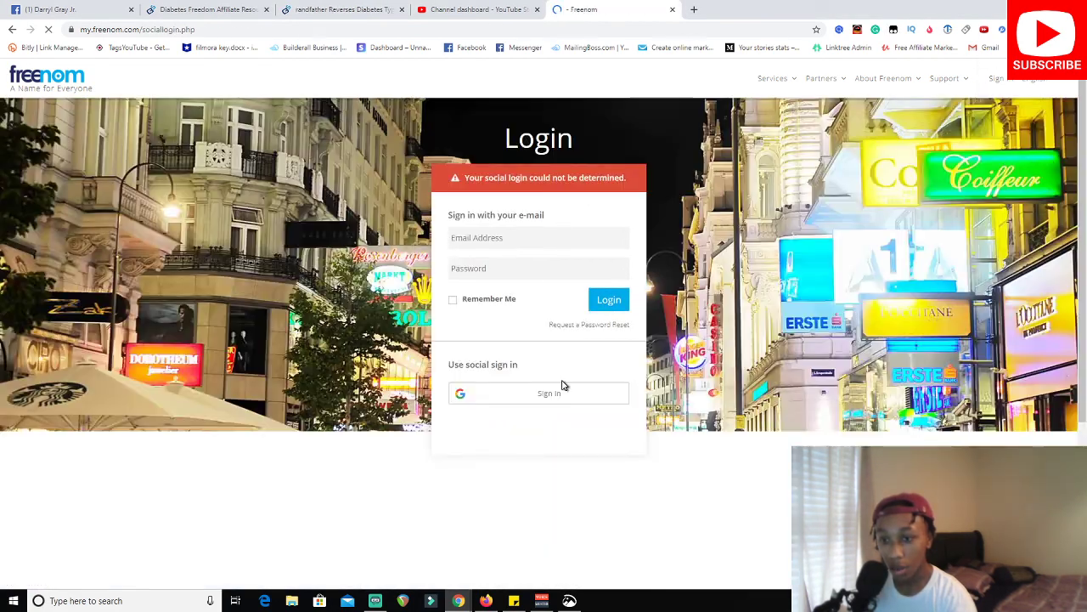
click(562, 393)
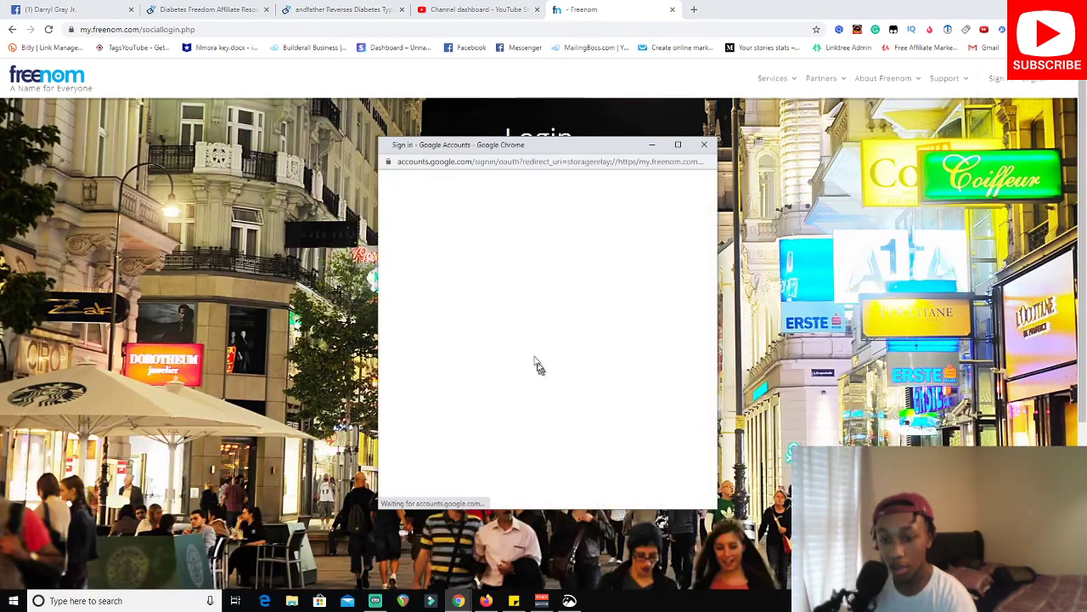
click(534, 329)
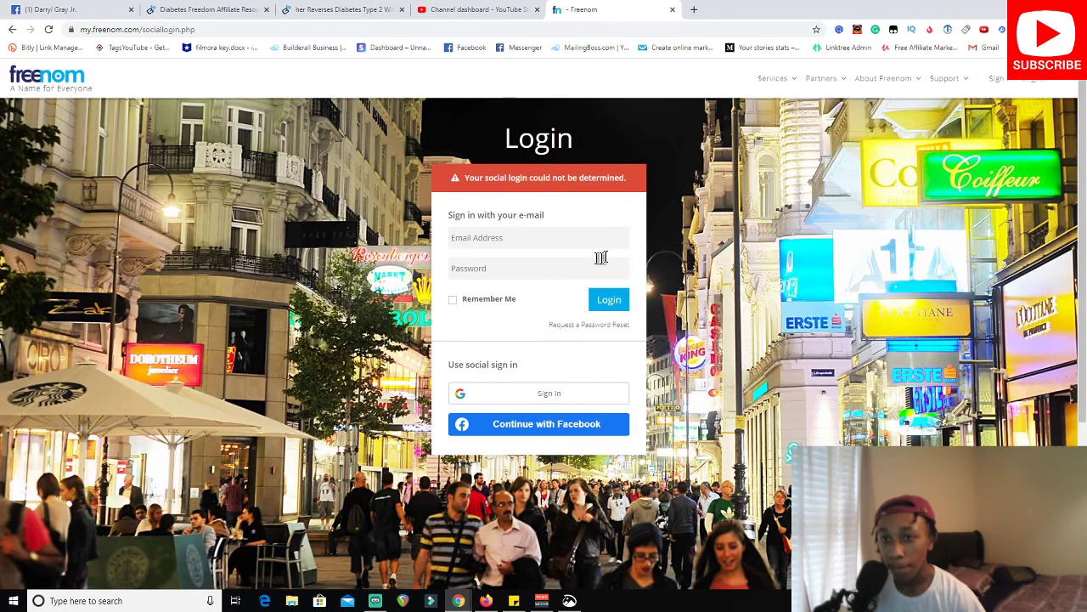
scroll(551, 212, down, 1)
scroll(552, 223, up, 1)
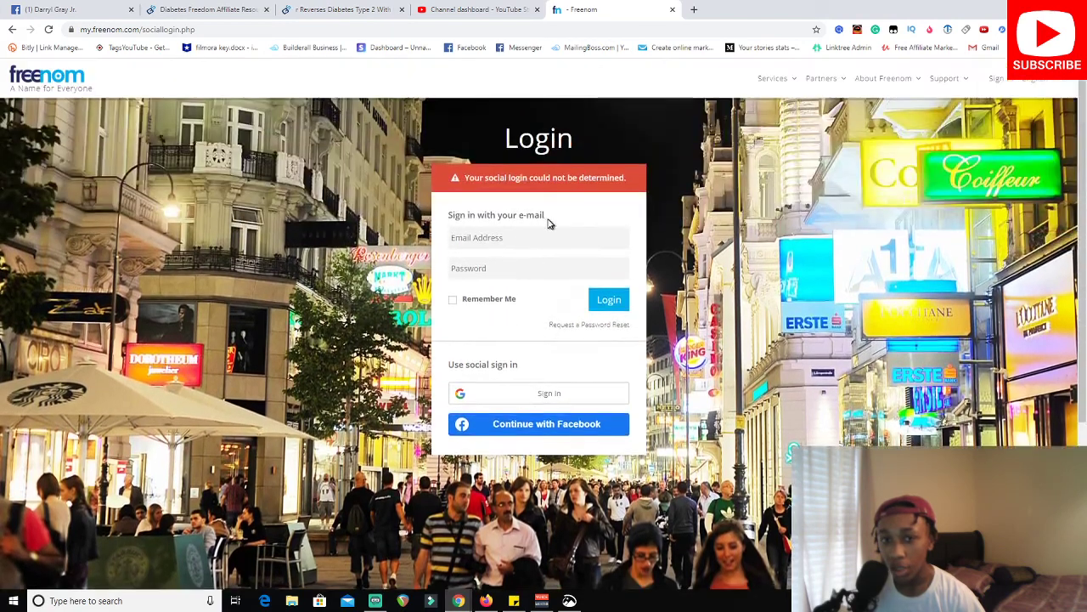
click(545, 241)
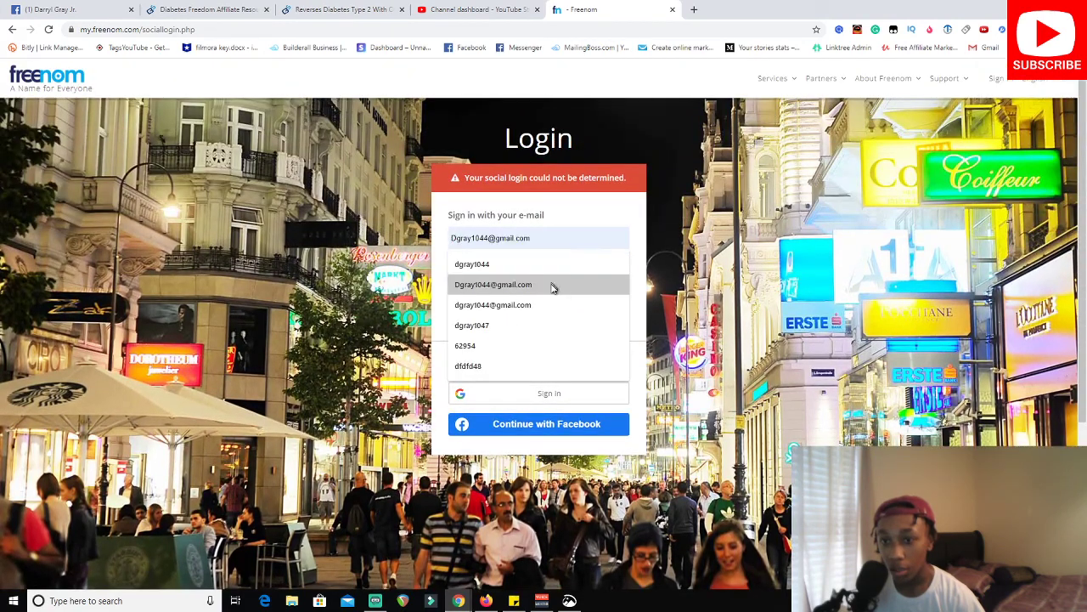
click(764, 283)
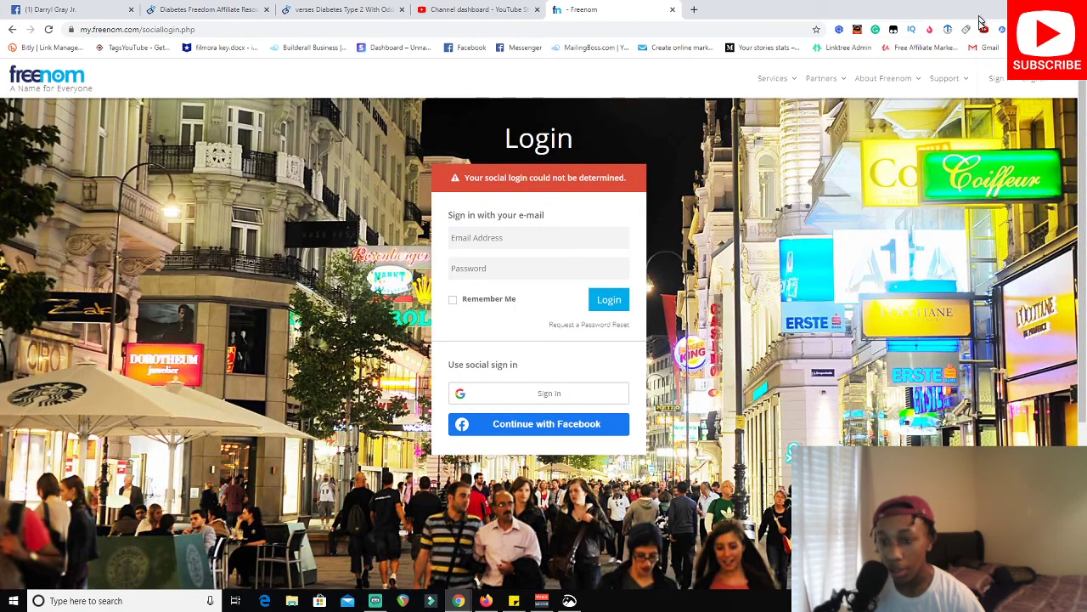
Sign in to Freenom with another saved Google account and open the page for registering a new domain
click(579, 394)
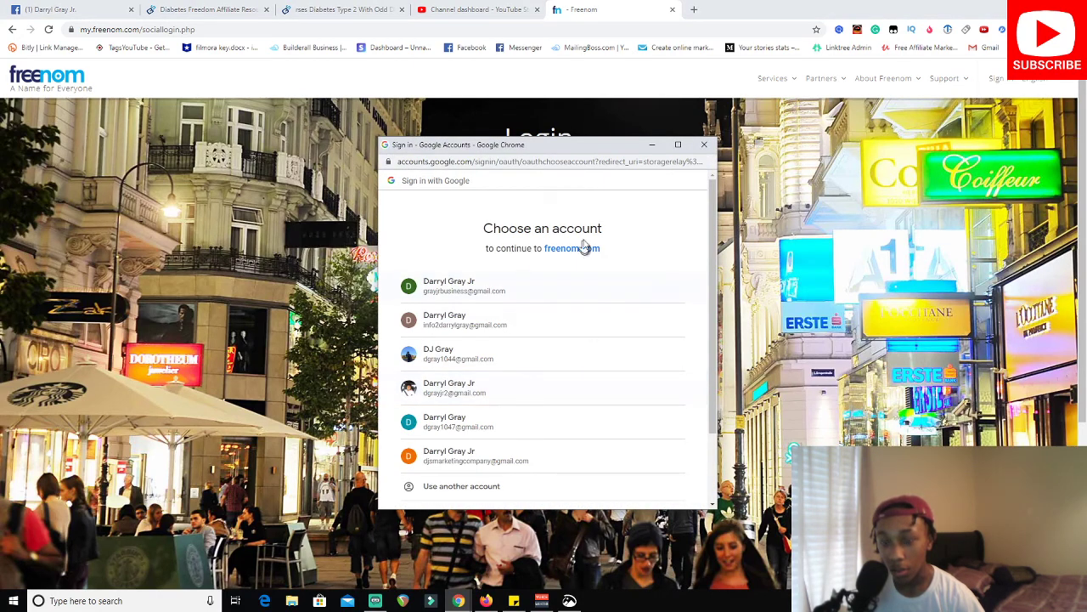
click(536, 335)
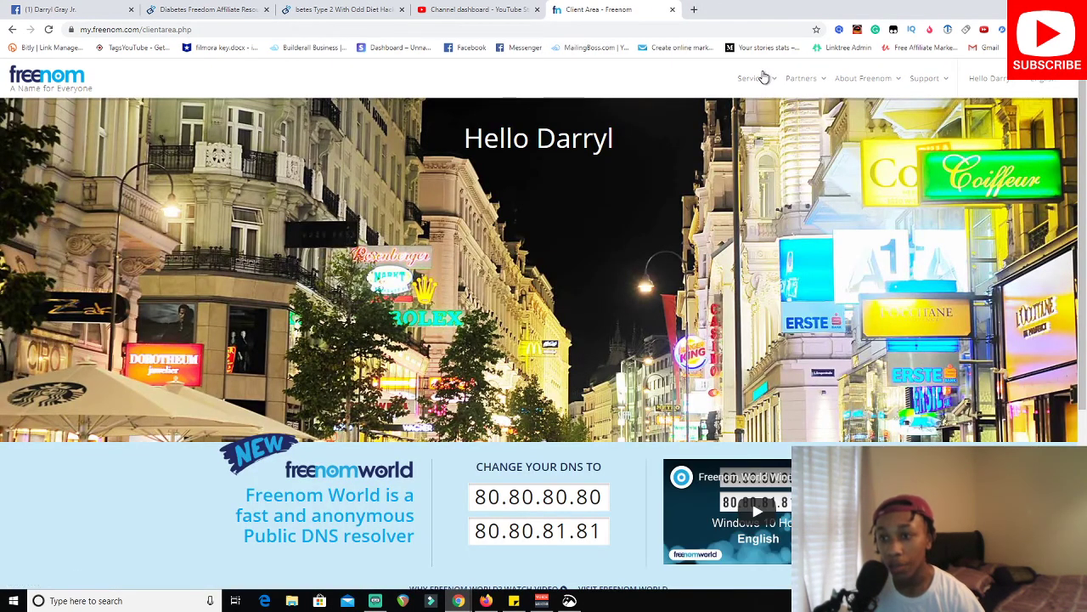
mouse_move(760, 77)
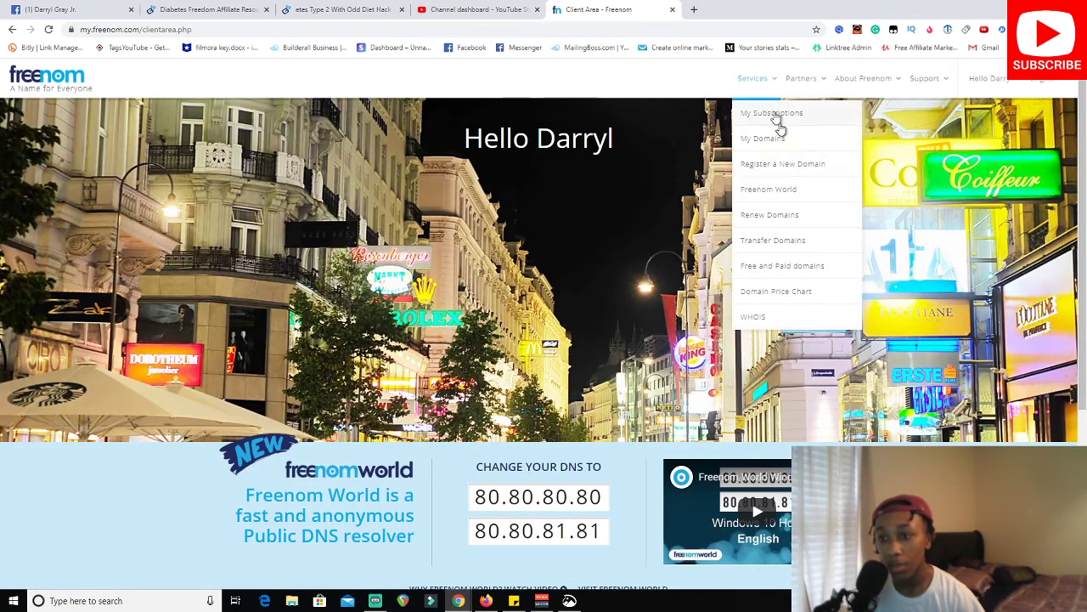
click(795, 164)
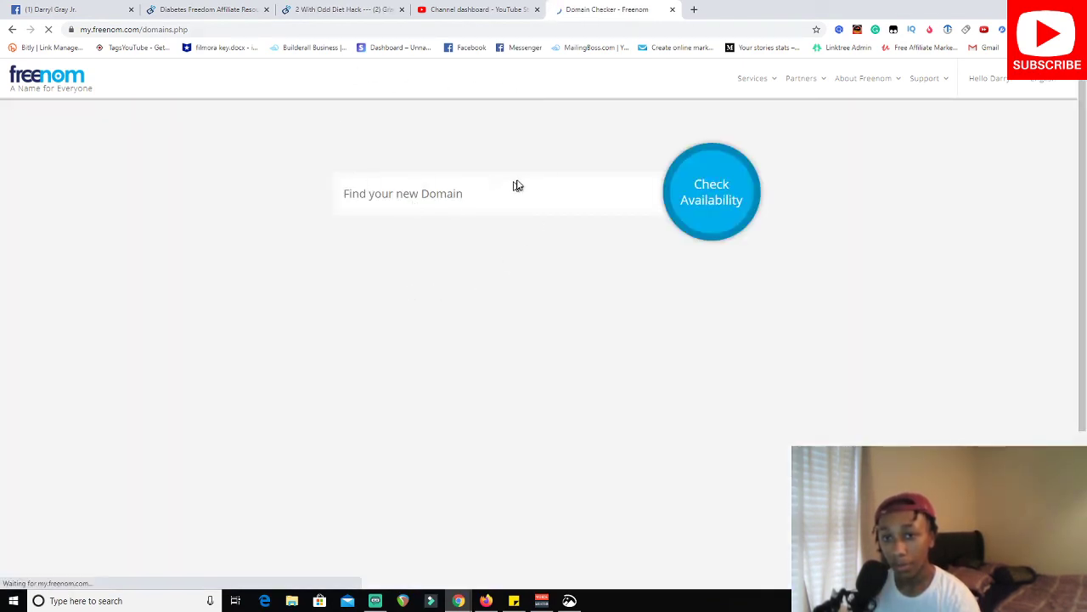
Check the availability of the domain name freefromdiabetes
click(499, 192)
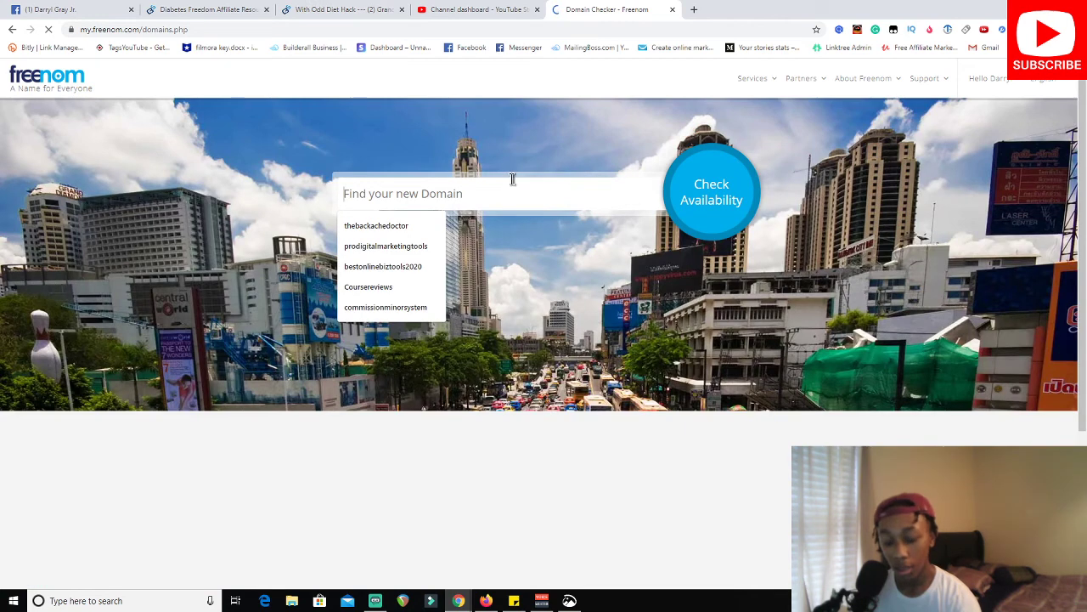
text(free)
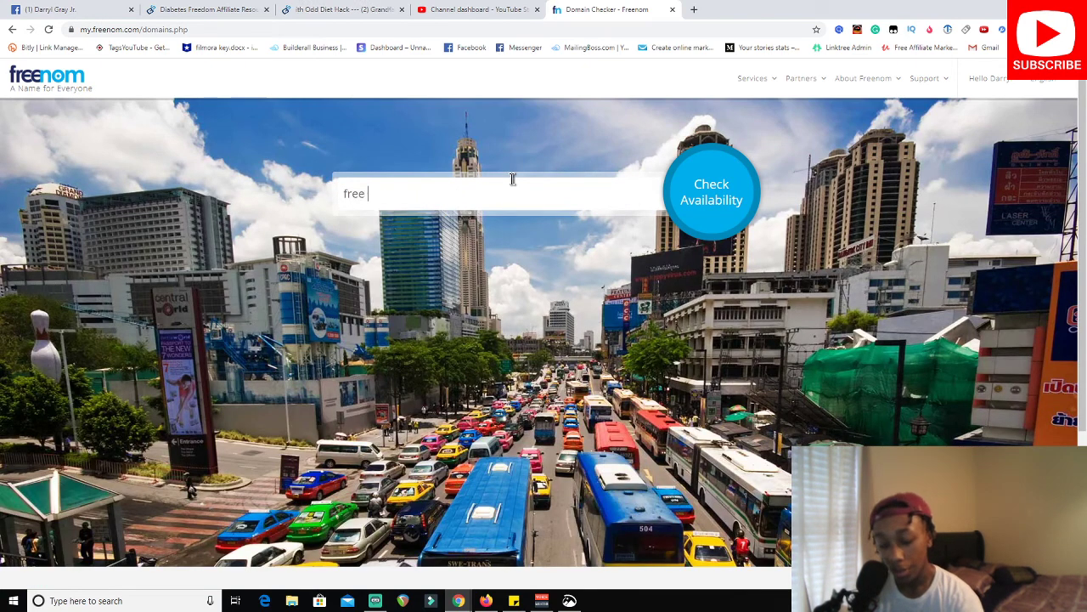
text( fr)
text(fromdie)
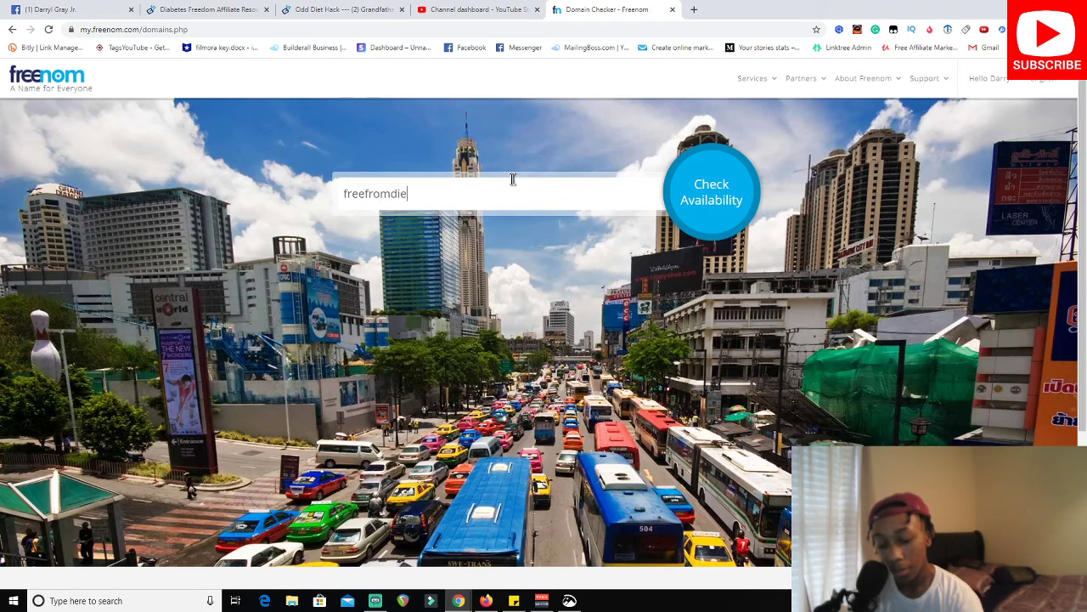
key(BackSpace)
key(BackSpace)
text(a)
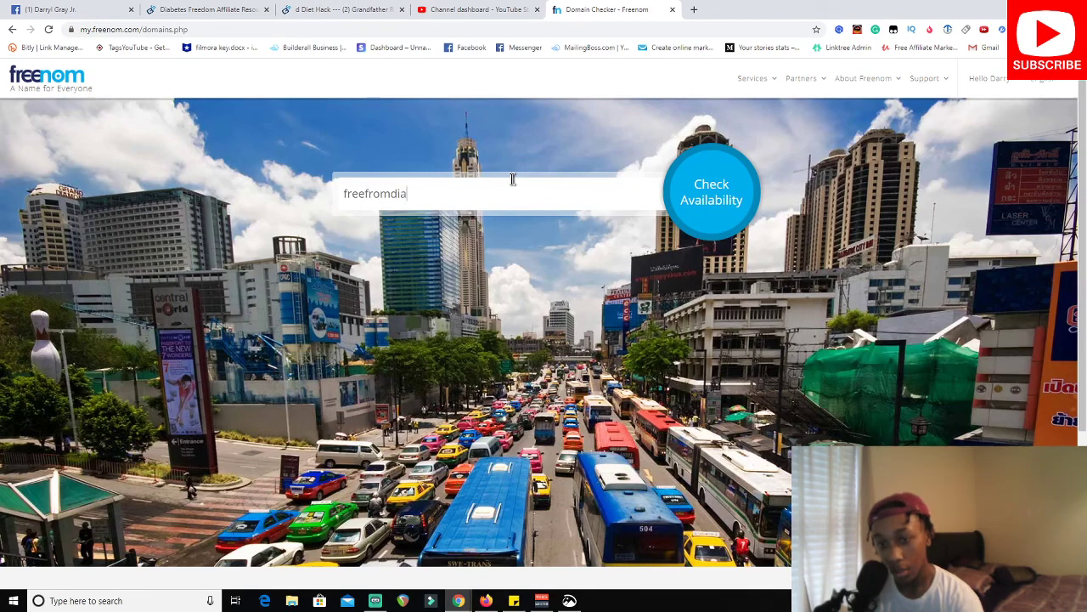
text(betes)
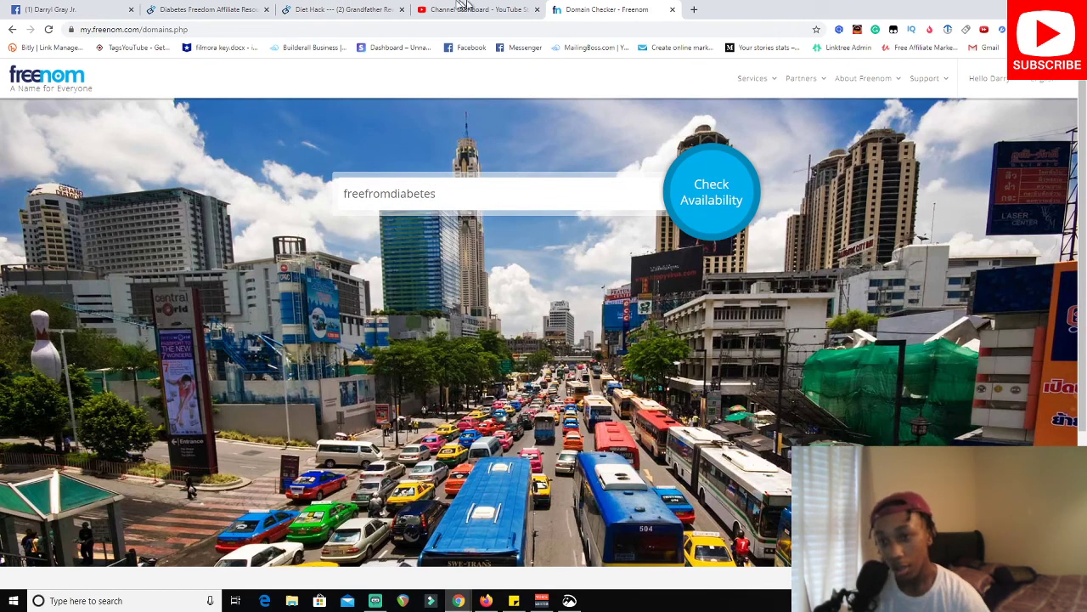
click(727, 160)
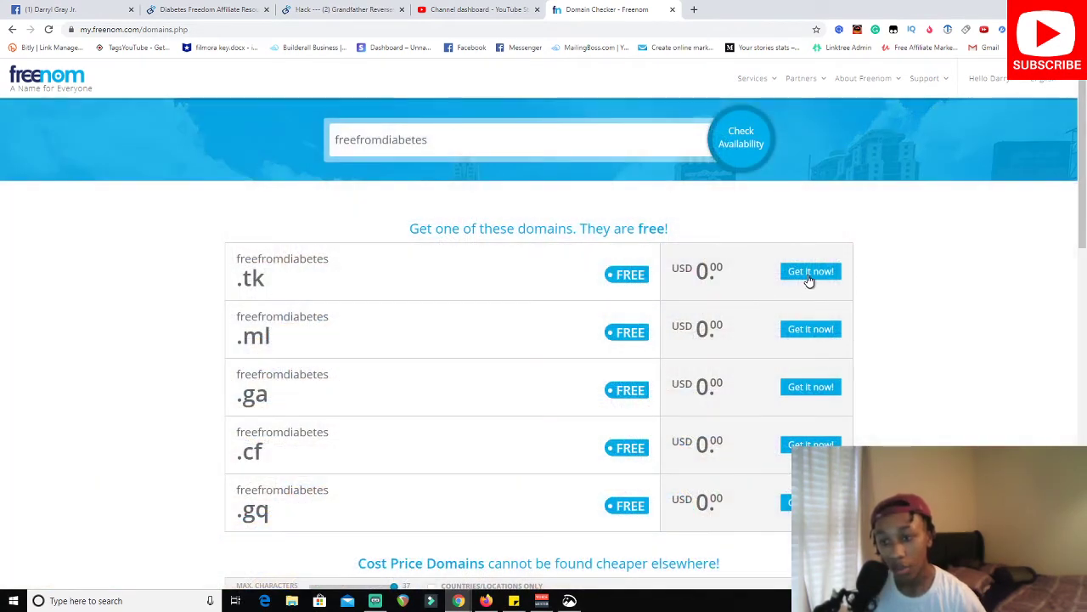
Add freefromdiabetes.tk to the cart, set its period to 12 Months @ FREE and continue to the order review
click(810, 280)
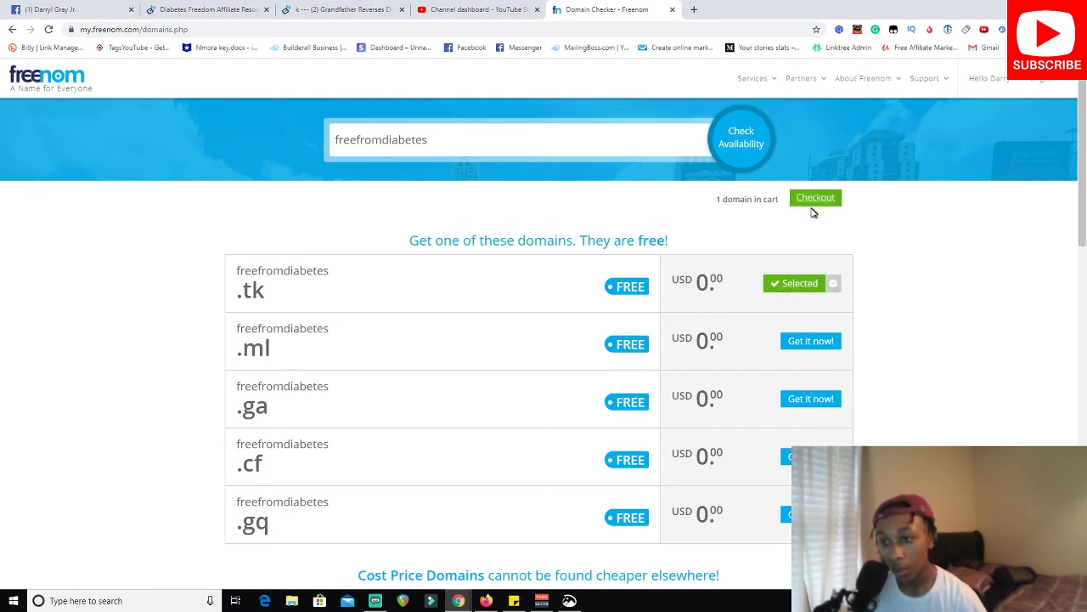
click(815, 203)
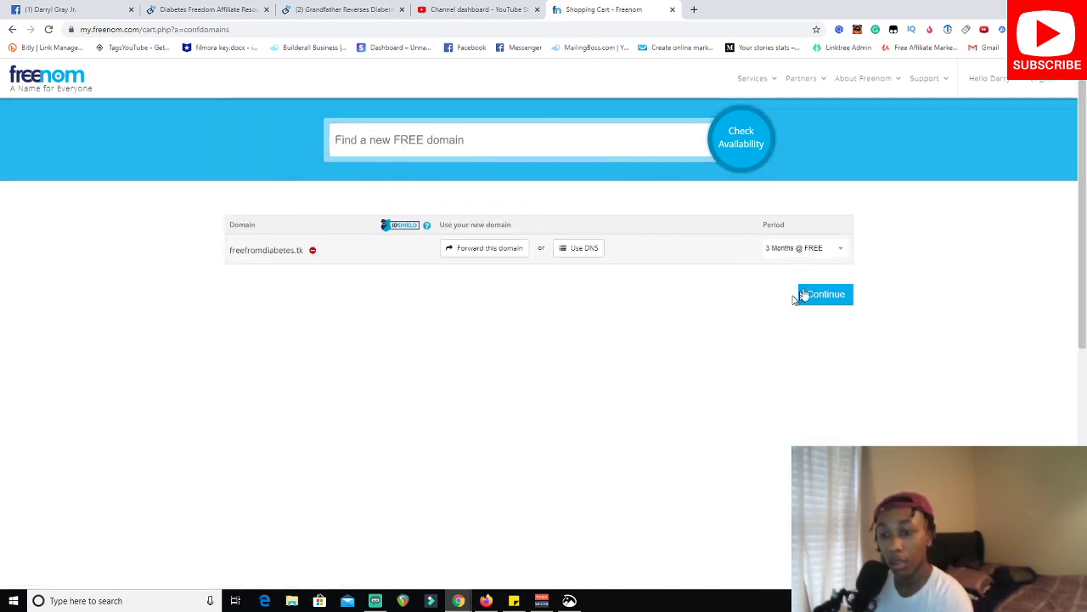
click(830, 260)
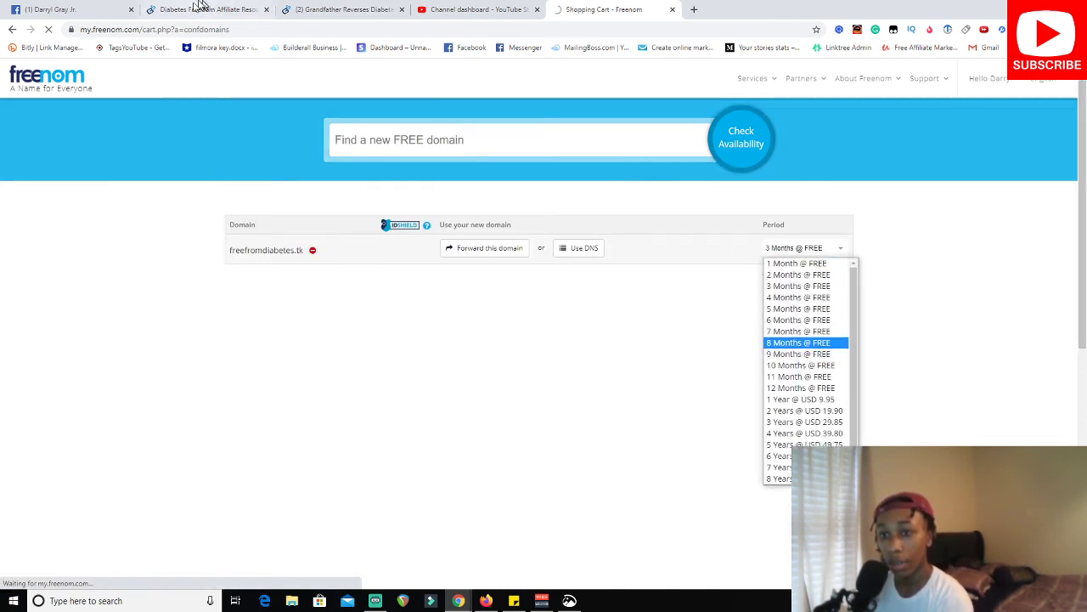
click(52, 28)
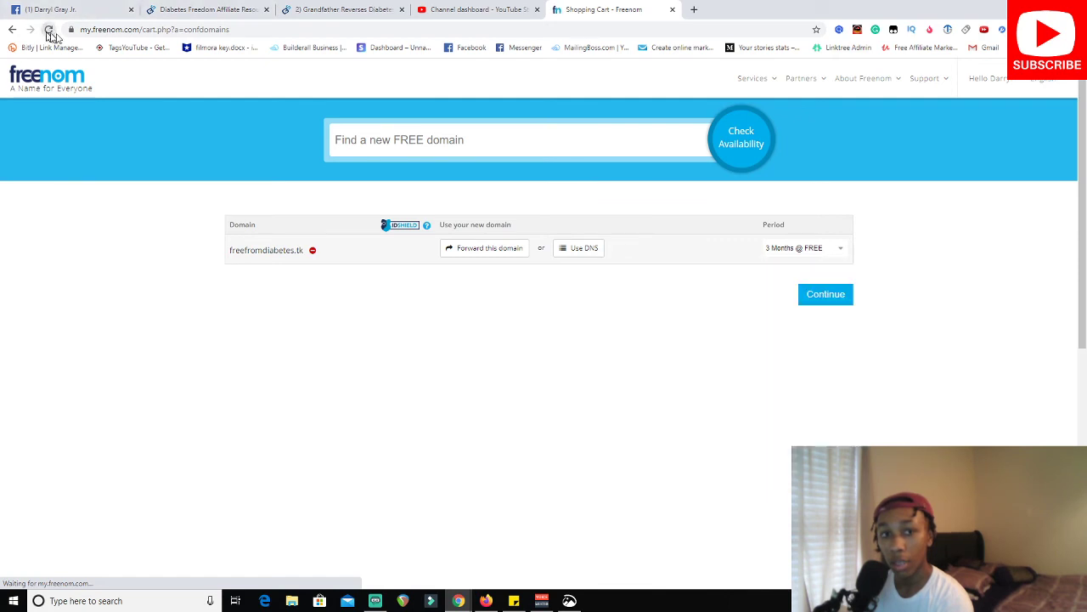
click(780, 249)
click(809, 384)
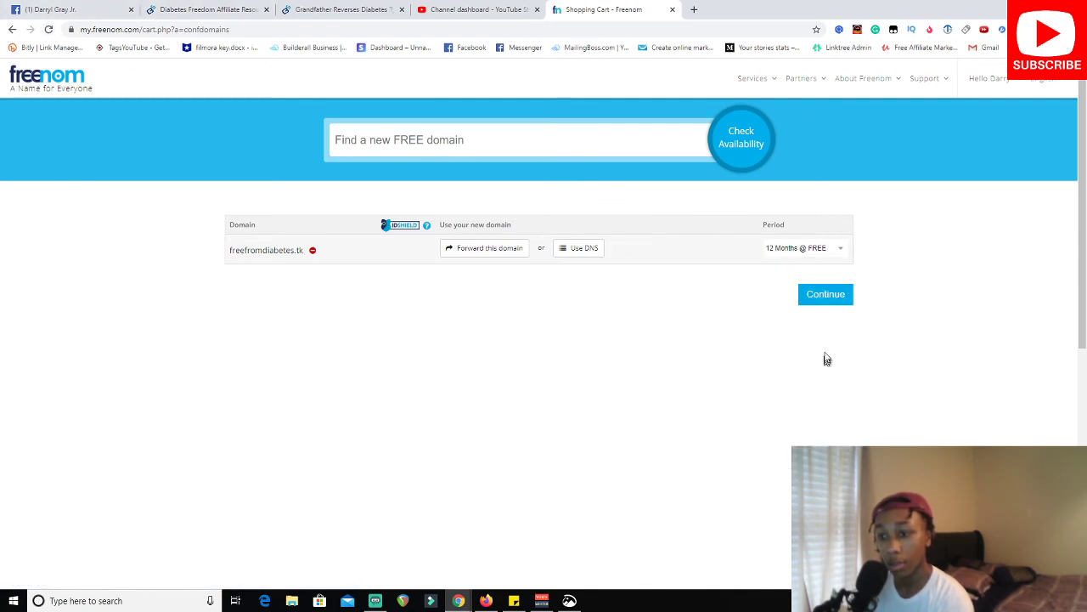
click(840, 305)
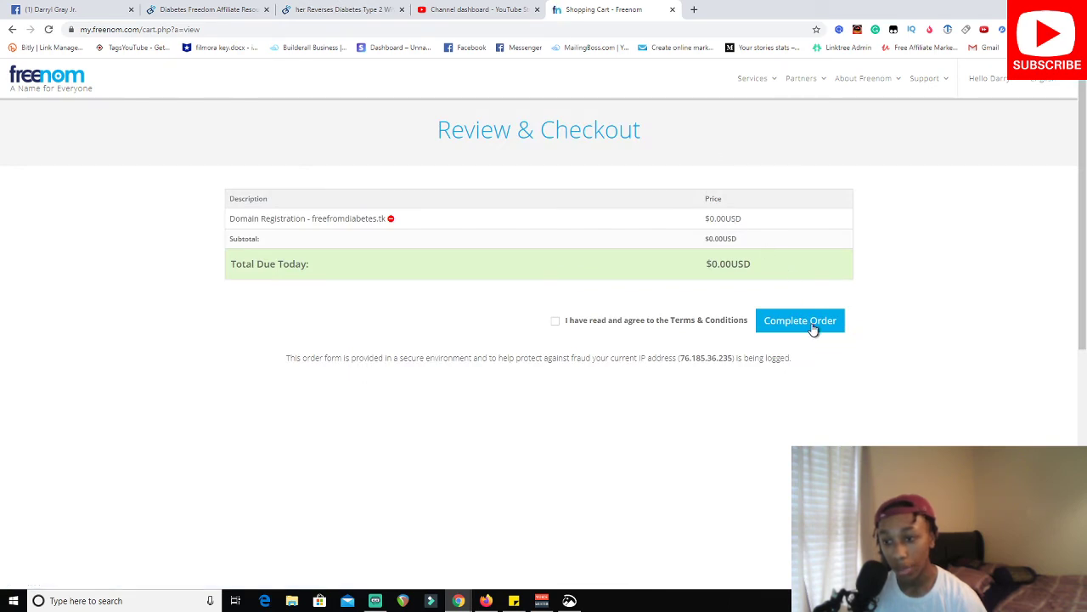
Accept the Terms & Conditions, complete the domain order and close the separate terms page
click(716, 320)
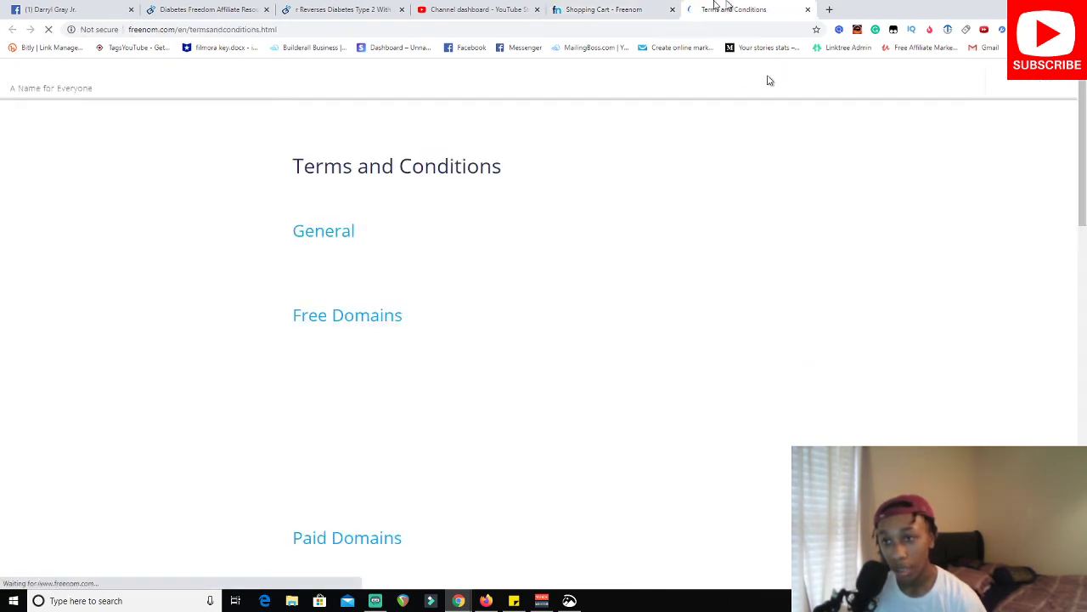
click(599, 9)
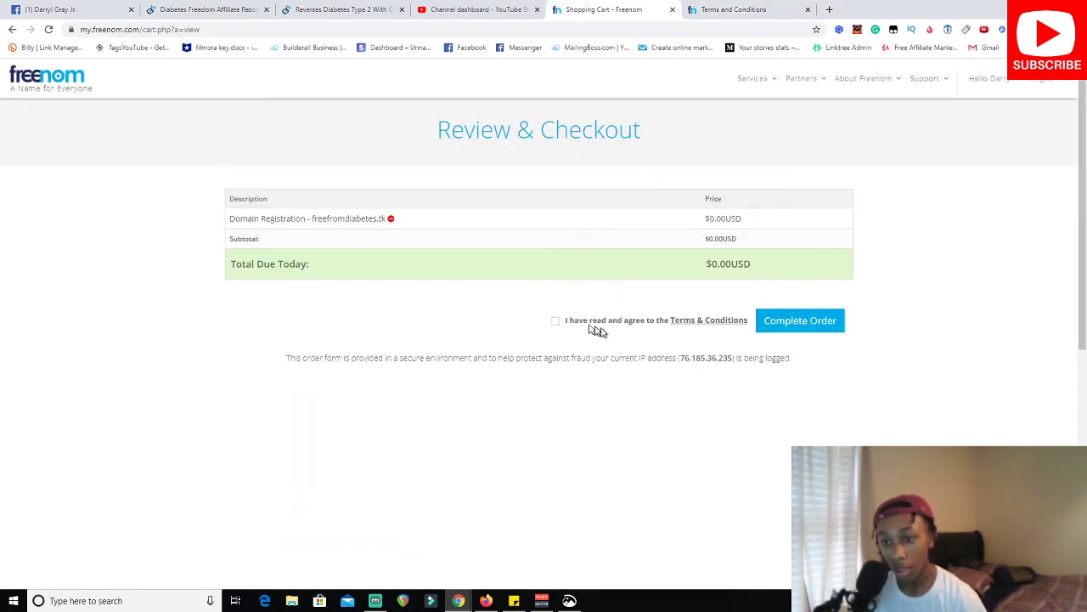
click(555, 321)
click(761, 329)
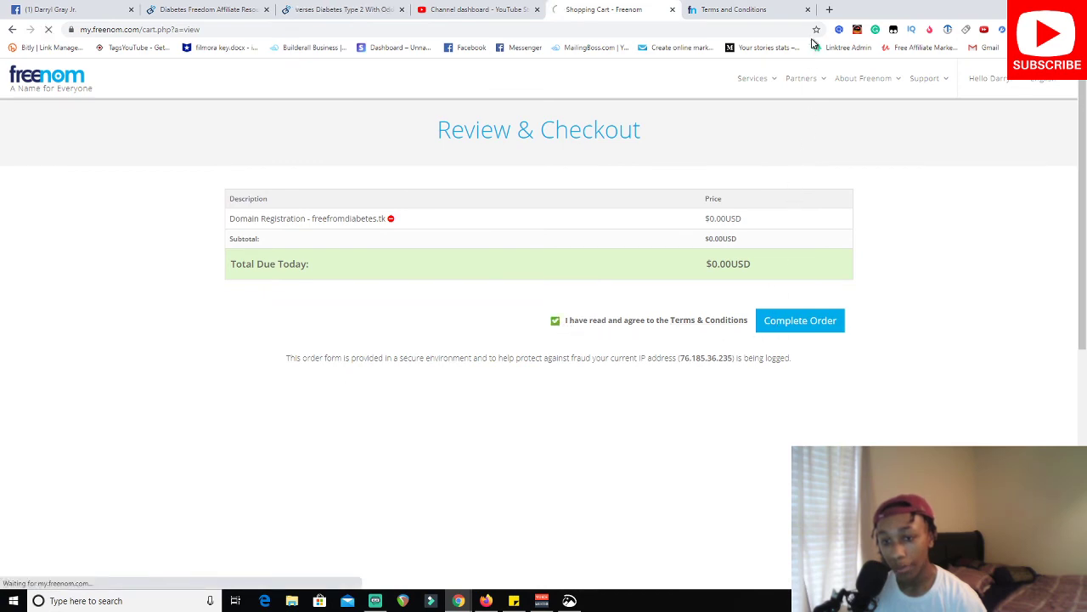
click(808, 9)
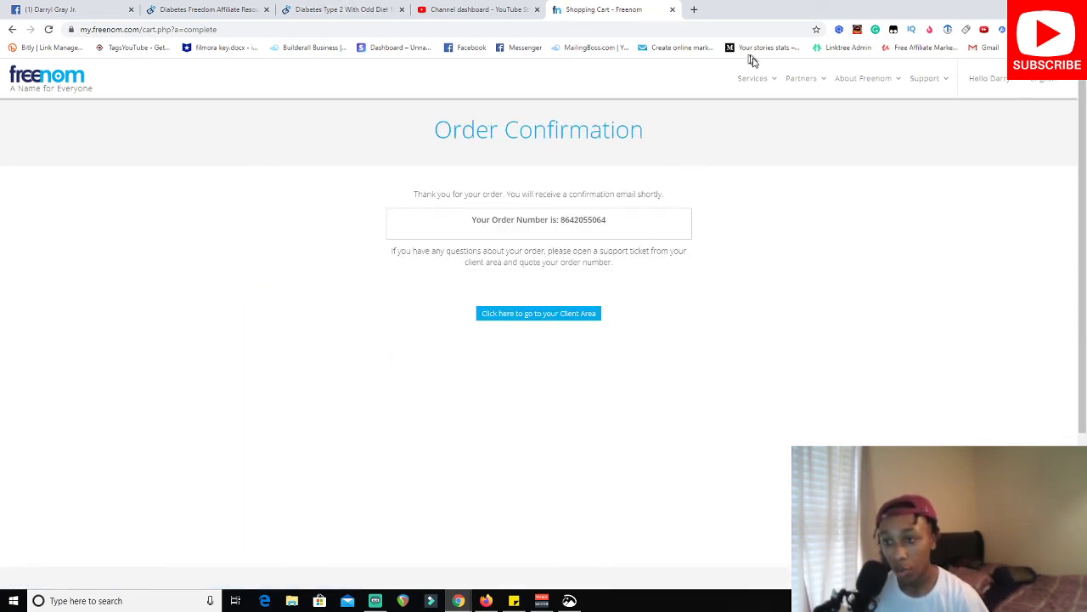
Open the My Domains list, going back to the order confirmation to retry if the page does not load
mouse_move(755, 79)
click(757, 139)
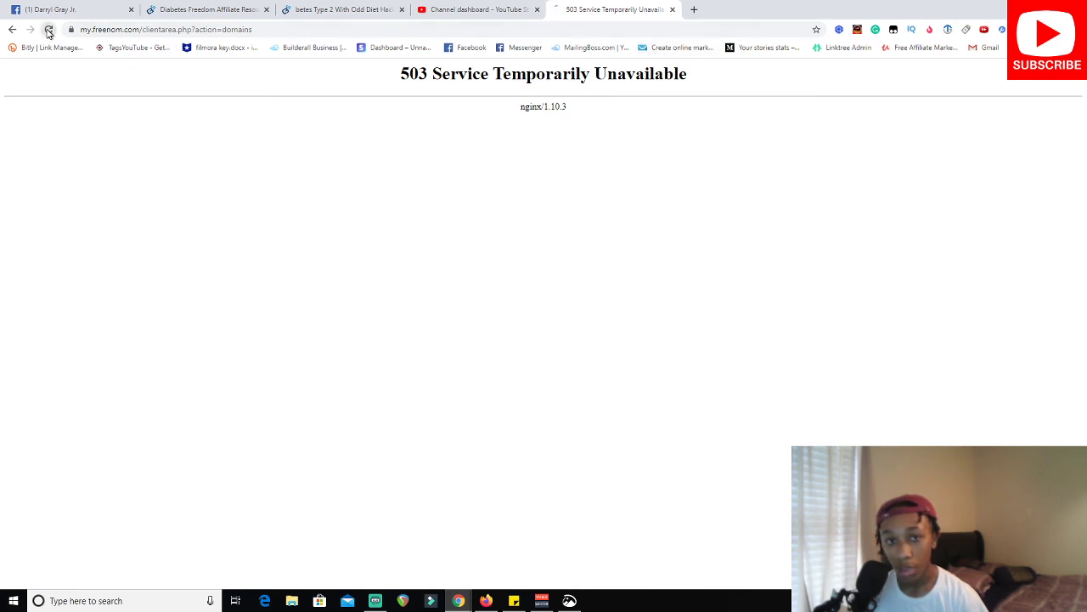
click(48, 30)
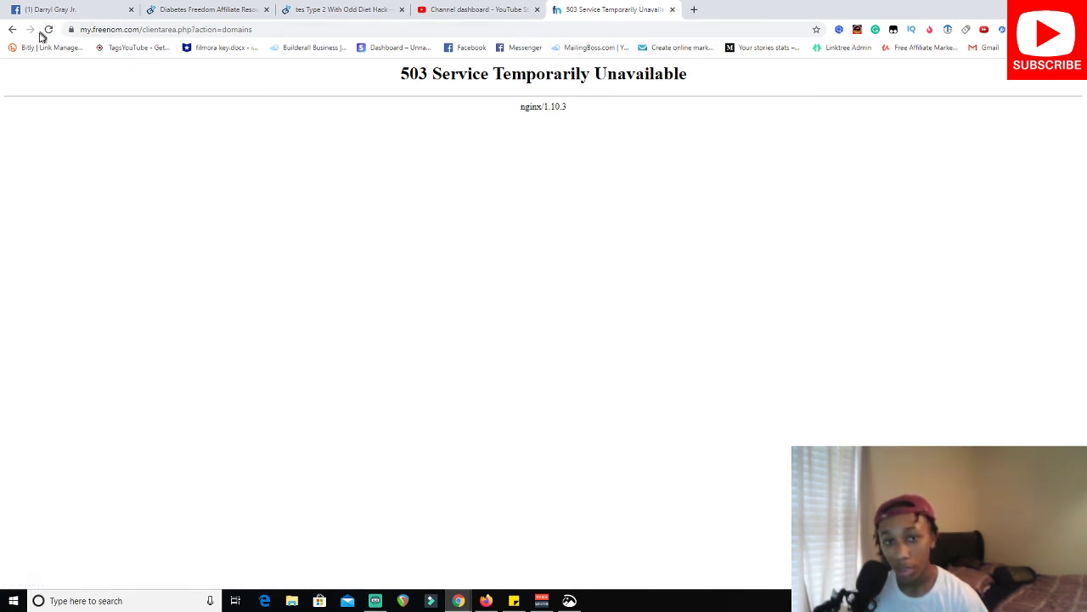
click(12, 31)
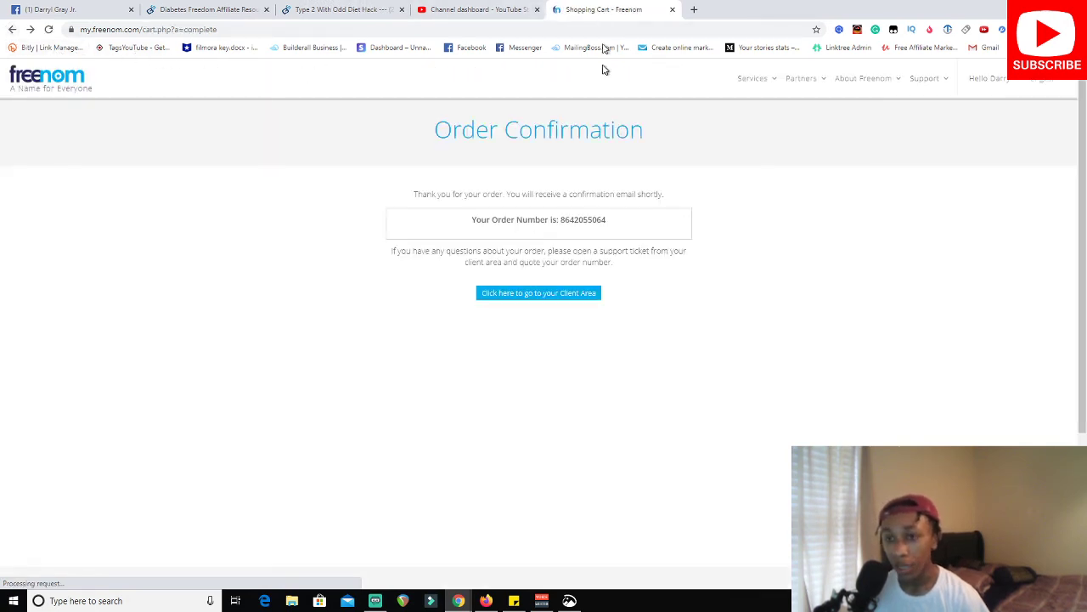
mouse_move(755, 81)
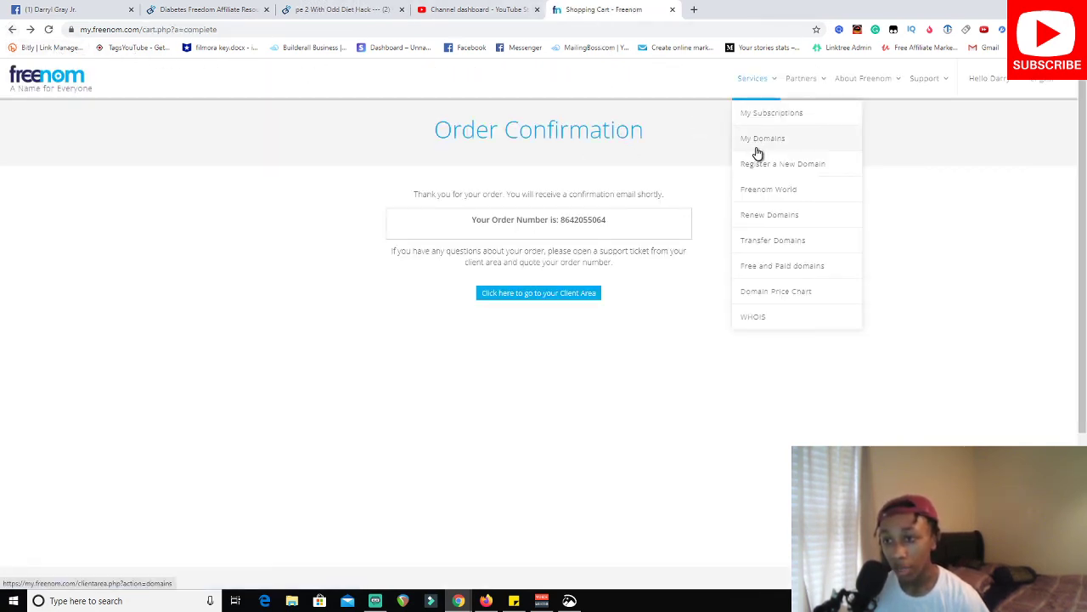
click(757, 146)
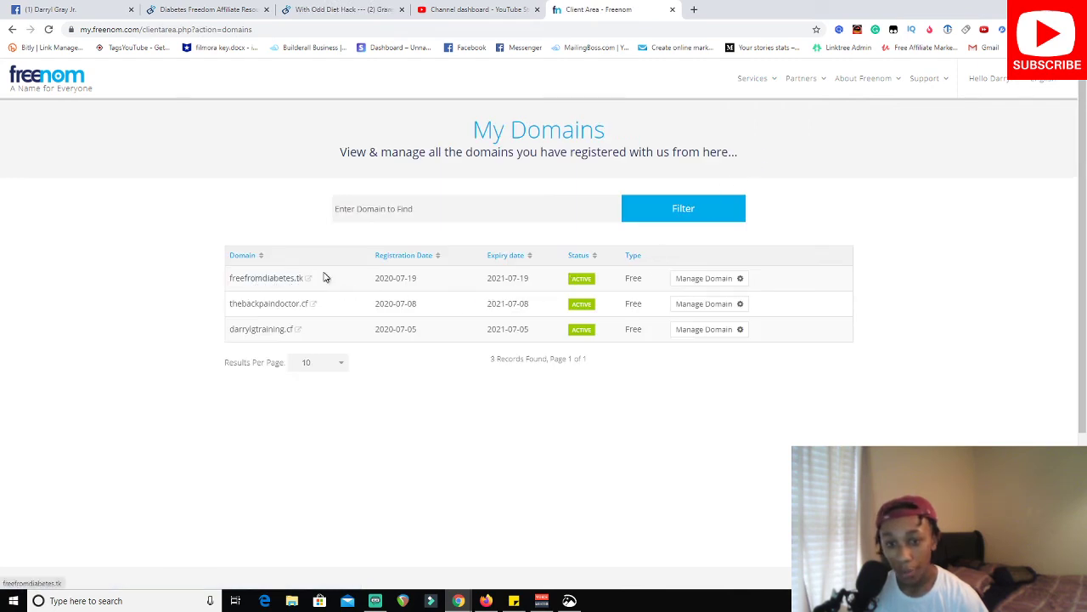
Open the management page of freefromdiabetes.tk and view its nameserver settings
click(721, 287)
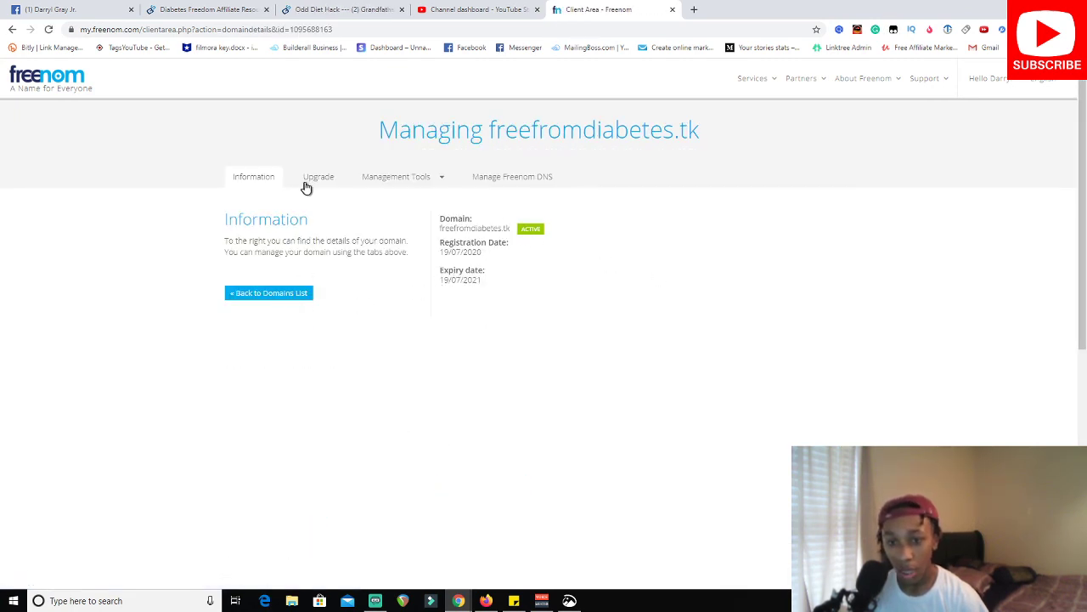
click(396, 182)
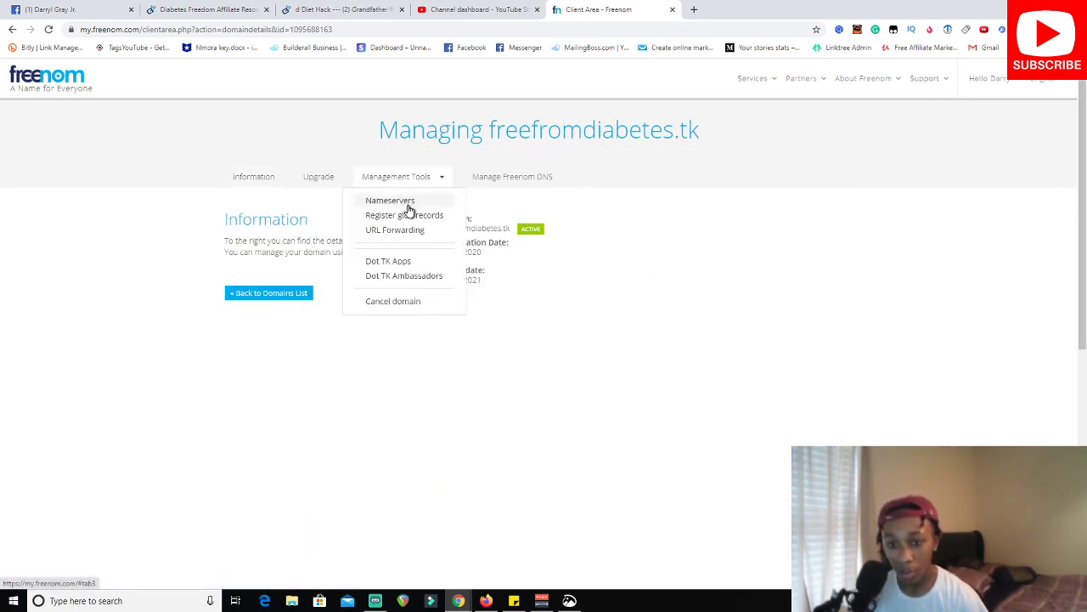
click(410, 204)
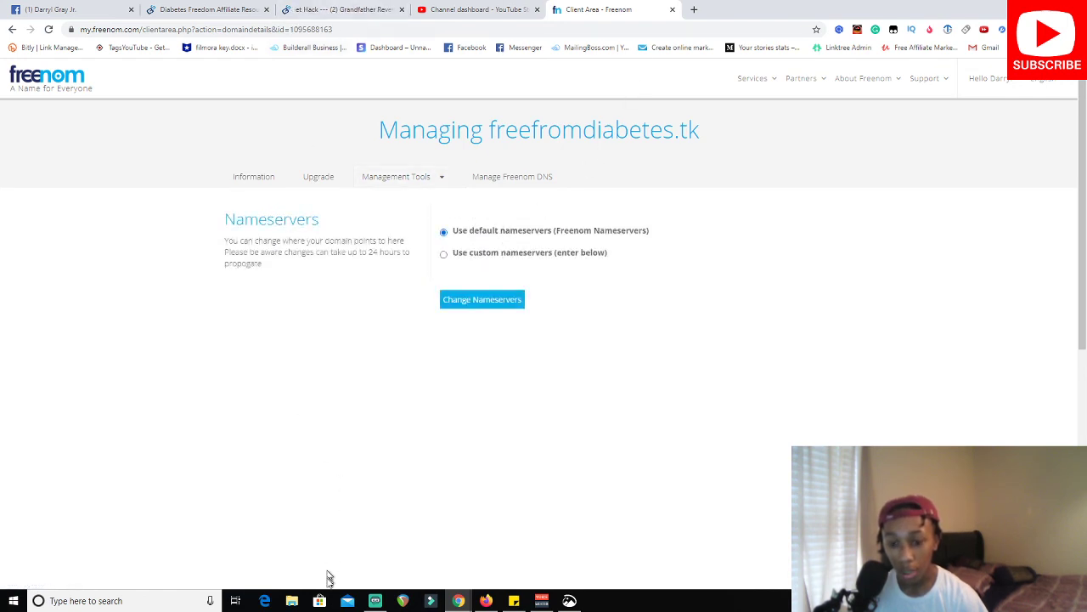
Copy the domain name freefromdiabetes.tk from the domain's information page
click(259, 180)
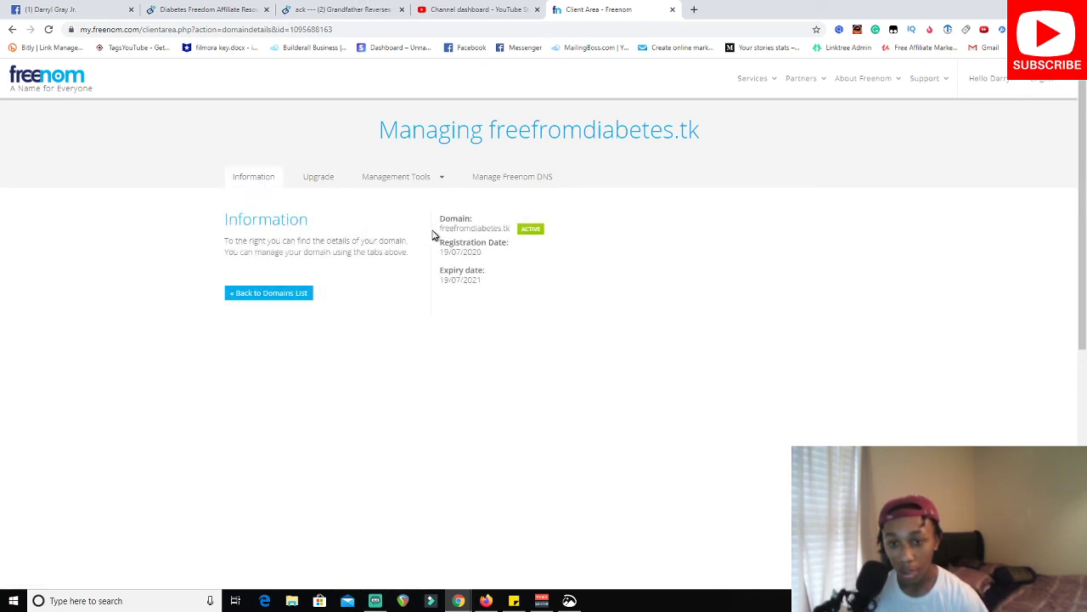
drag(439, 227, 512, 228)
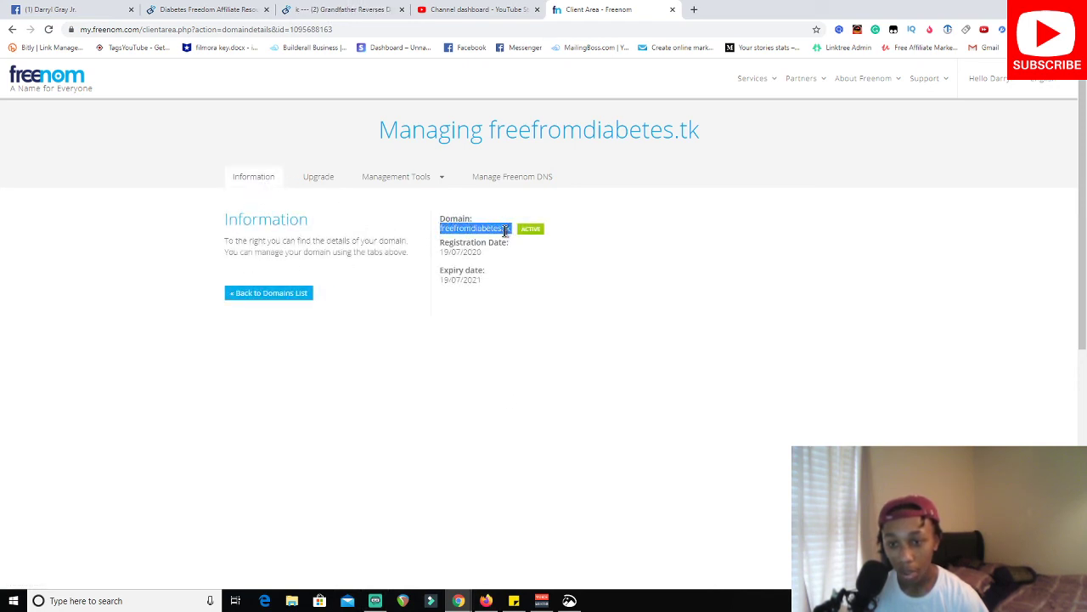
right_click(505, 231)
click(529, 239)
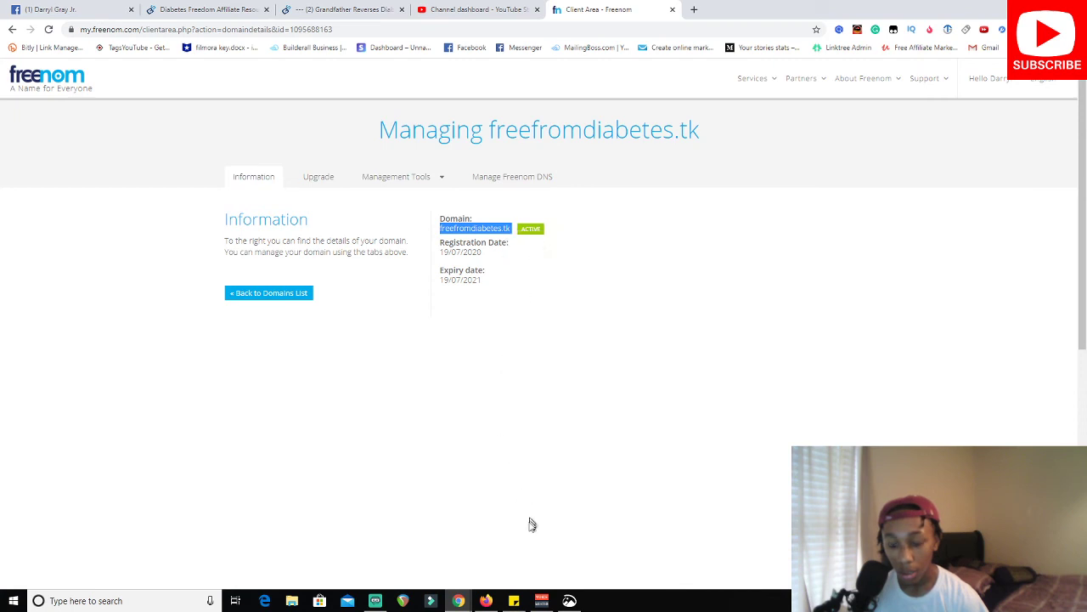
Switch to Builderall in Firefox and paste freefromdiabetes.tk as the site's custom domain name
click(486, 600)
click(514, 220)
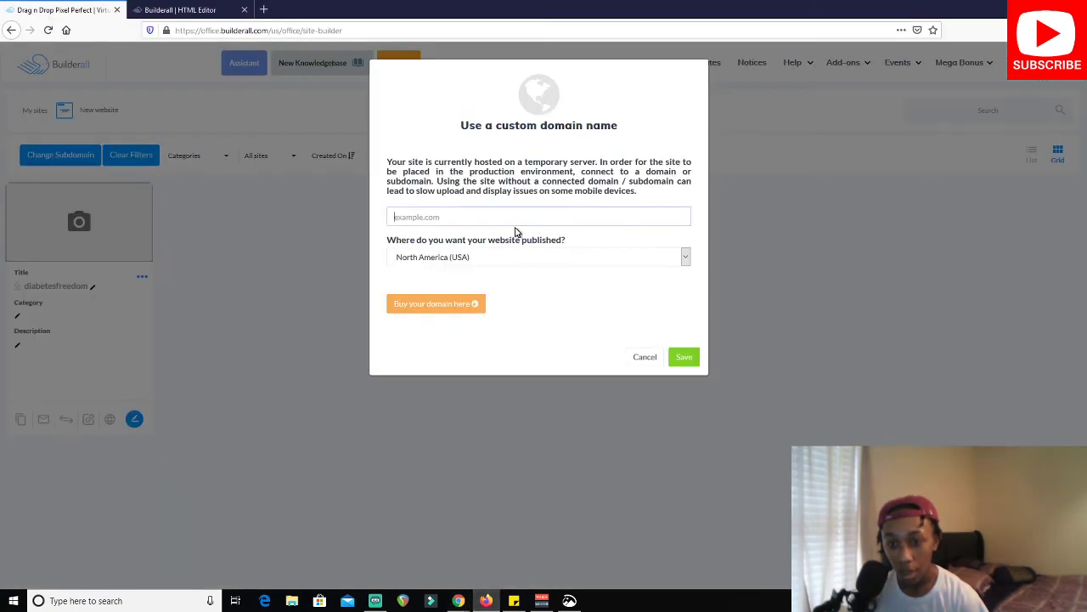
right_click(516, 230)
click(467, 214)
right_click(466, 214)
click(501, 260)
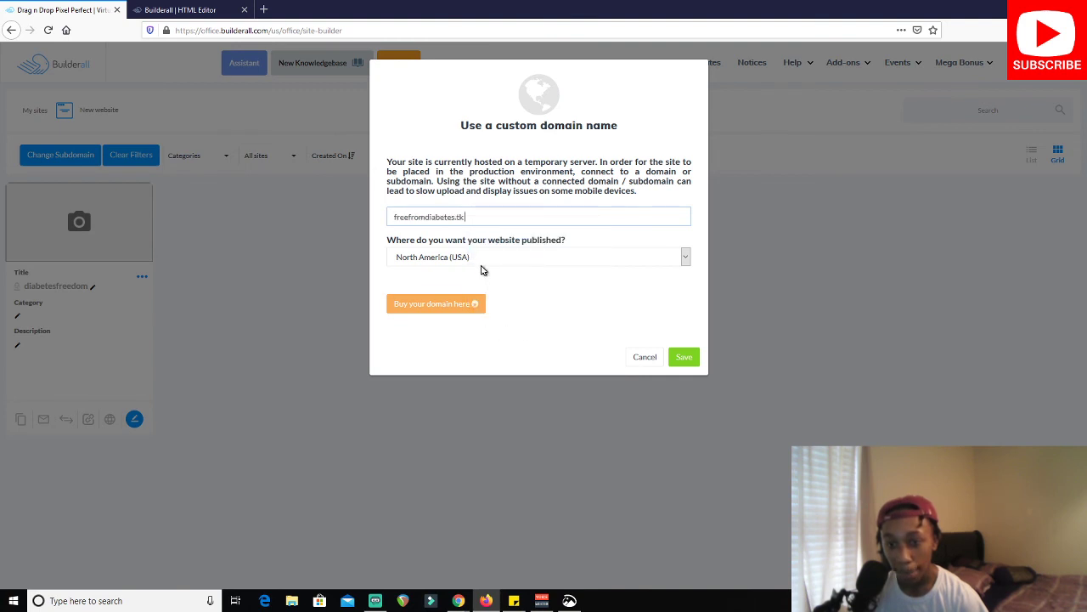
Connect the custom domain freefromdiabetes.tk to the site, correcting the entry and accepting the nameserver instructions, and publish the site
click(684, 362)
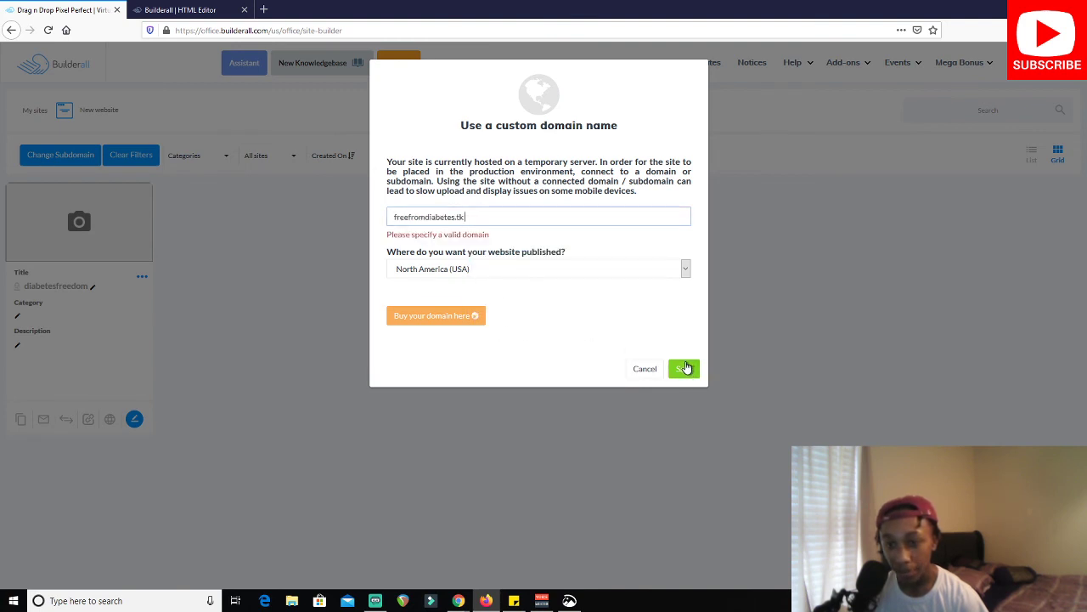
click(475, 219)
click(482, 233)
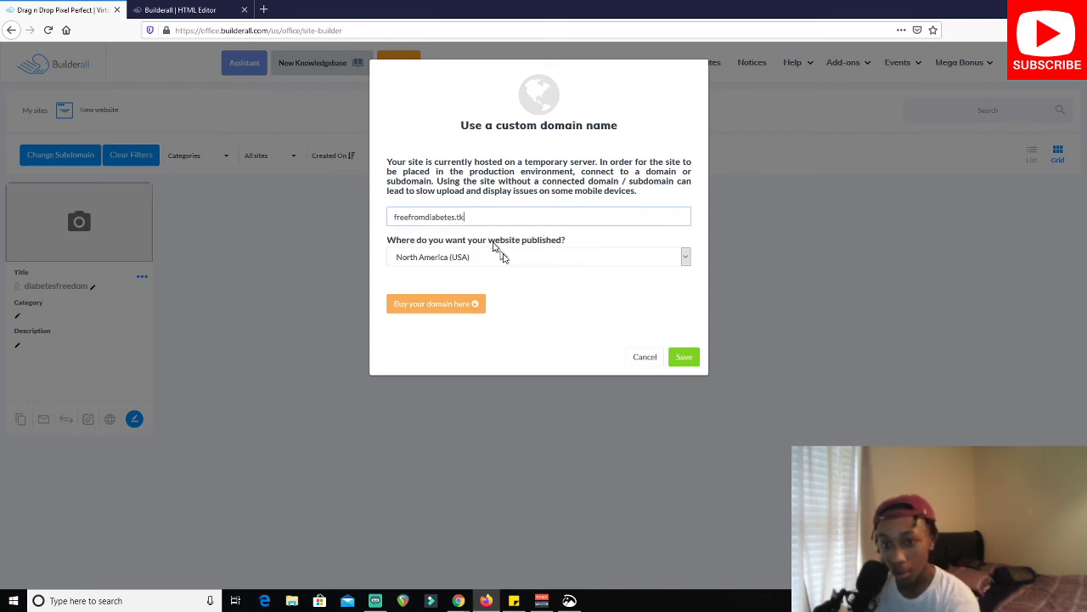
click(676, 357)
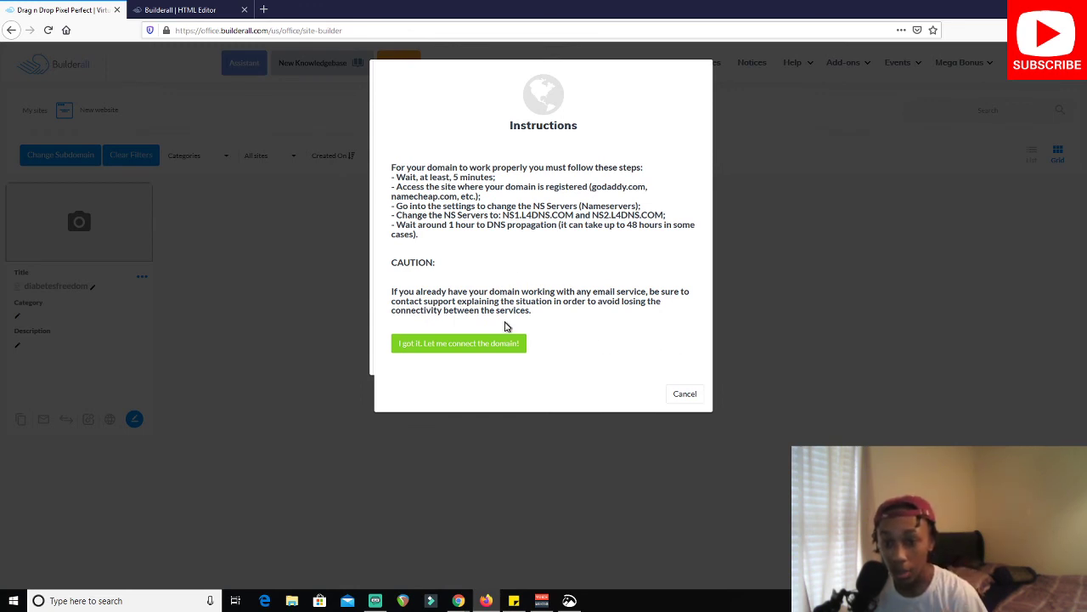
click(508, 345)
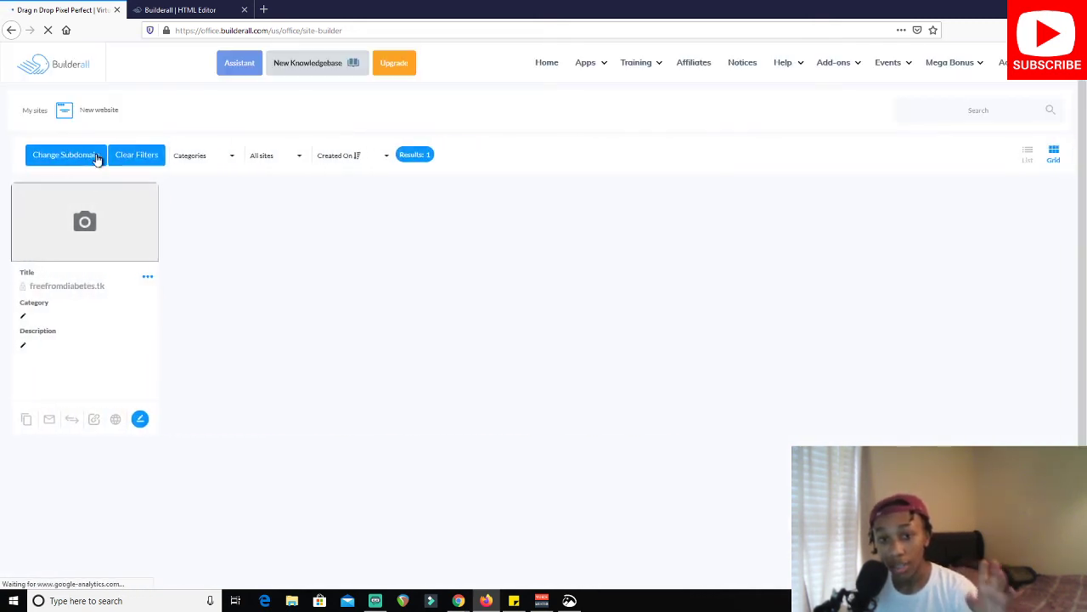
click(110, 420)
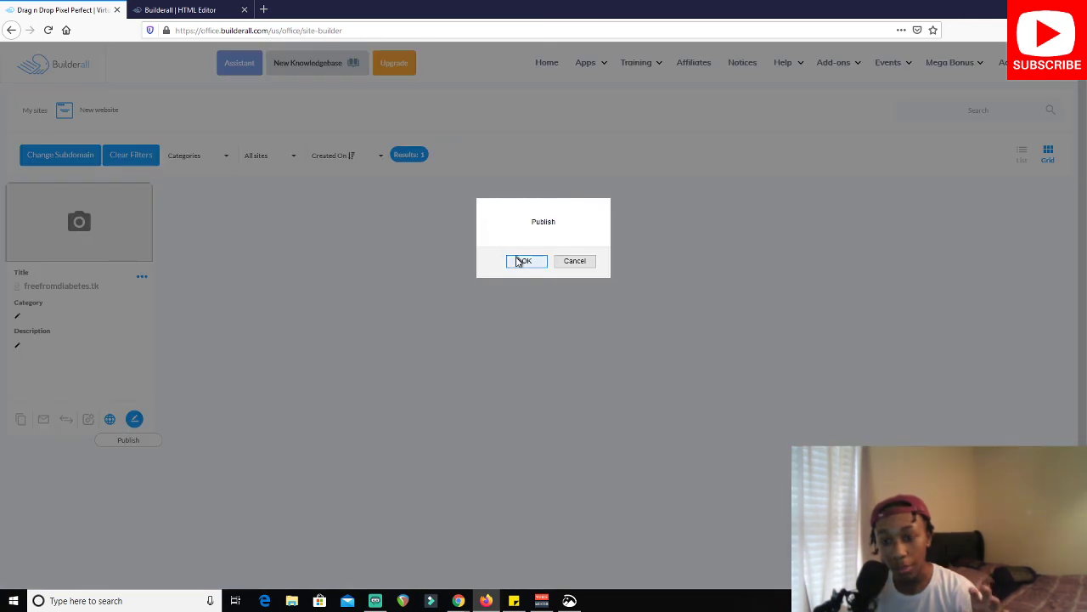
click(518, 261)
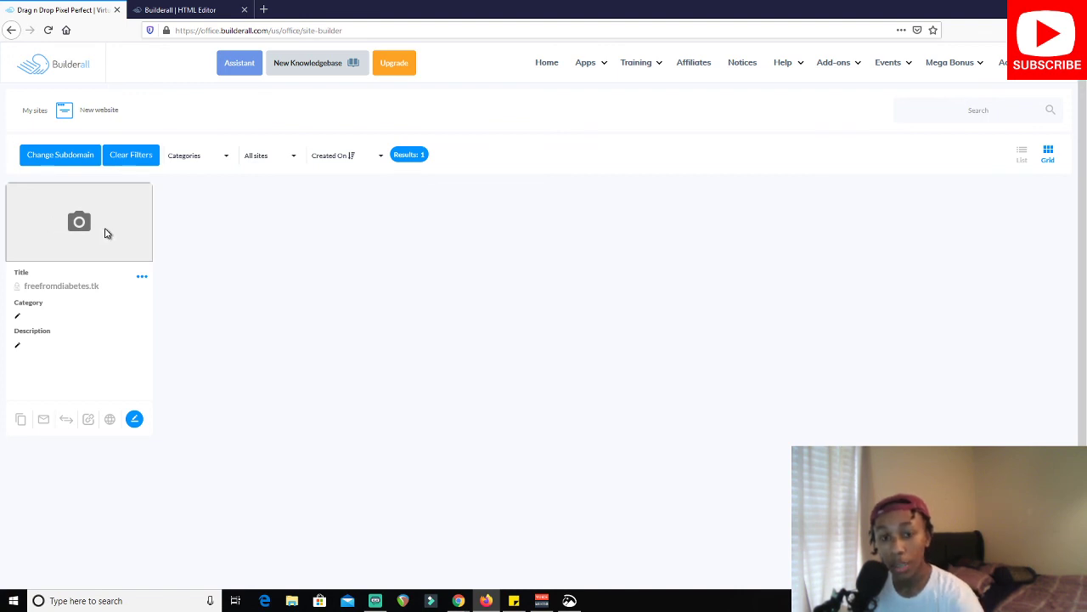
In the HTML editor, open the opt-in form's Change URL settings and the link options for Pending subscribe
click(190, 10)
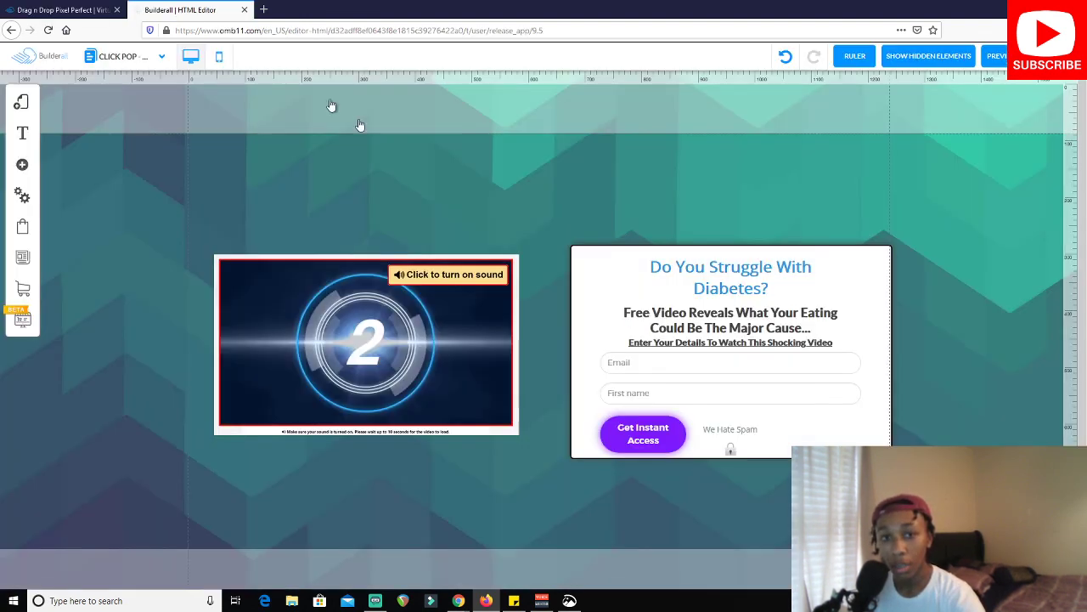
click(665, 432)
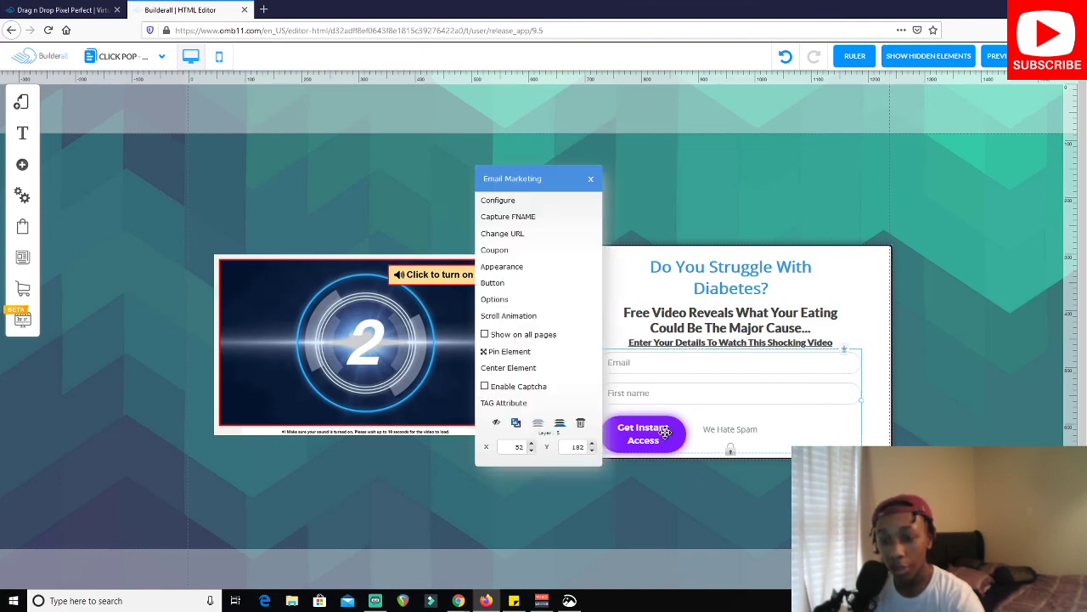
click(508, 234)
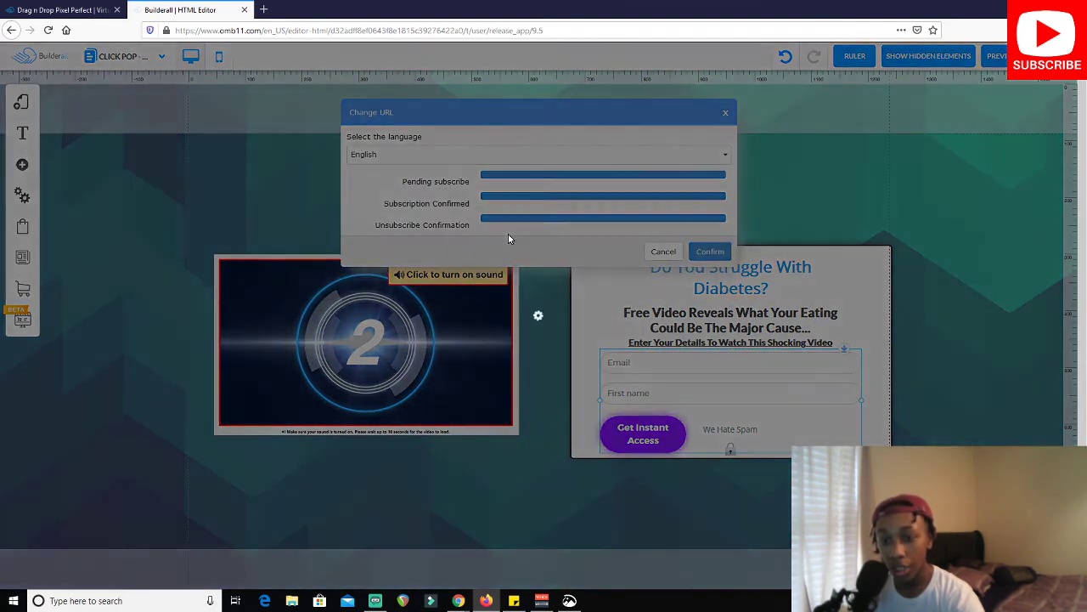
click(533, 182)
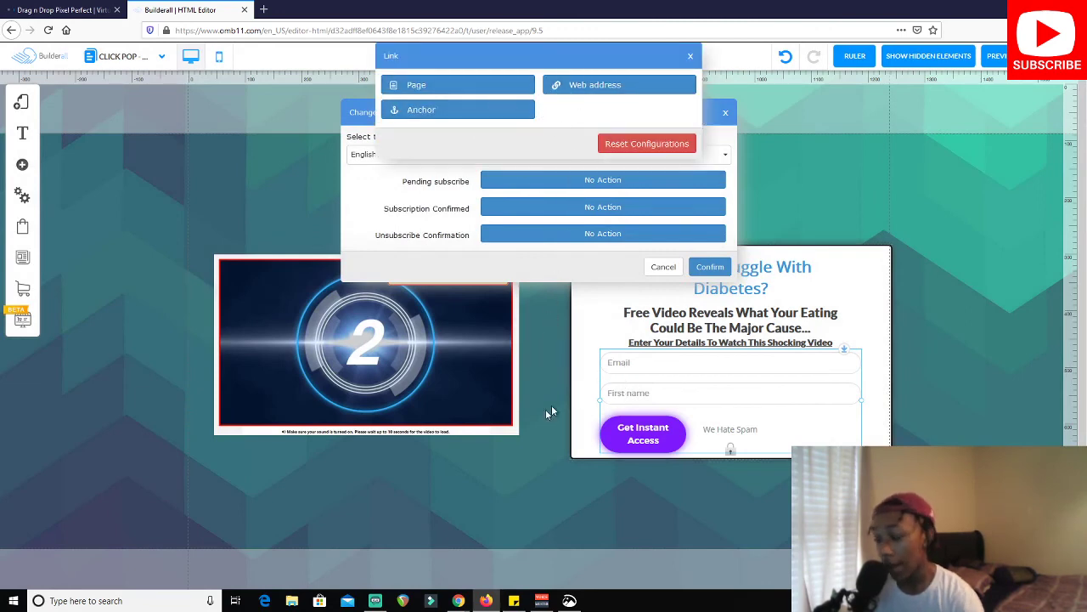
Go back to the site list, reload it and open the published site freefromdiabetes.tk
click(55, 9)
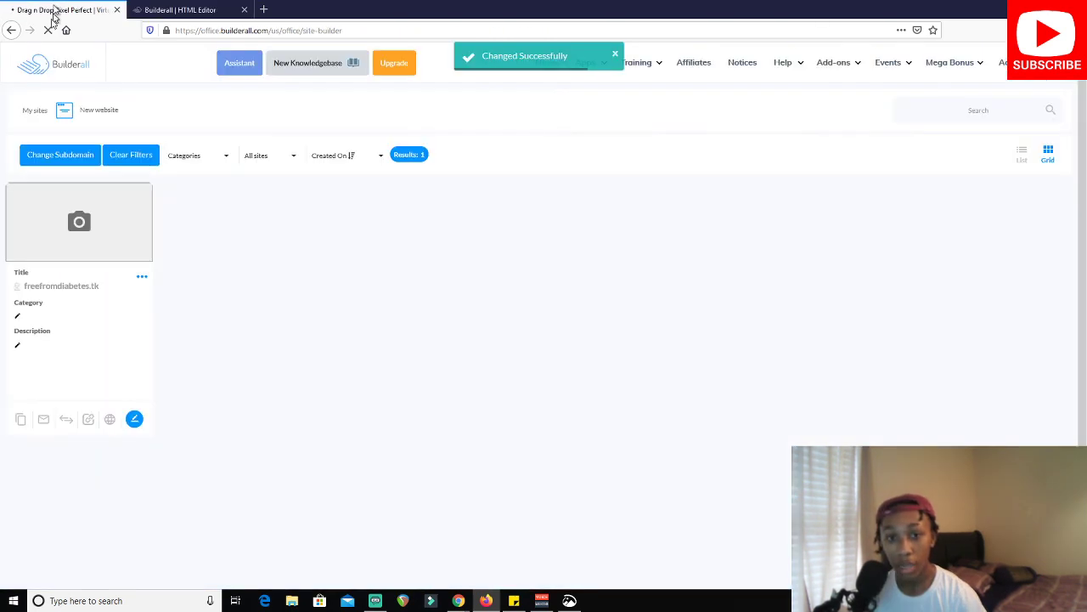
click(103, 96)
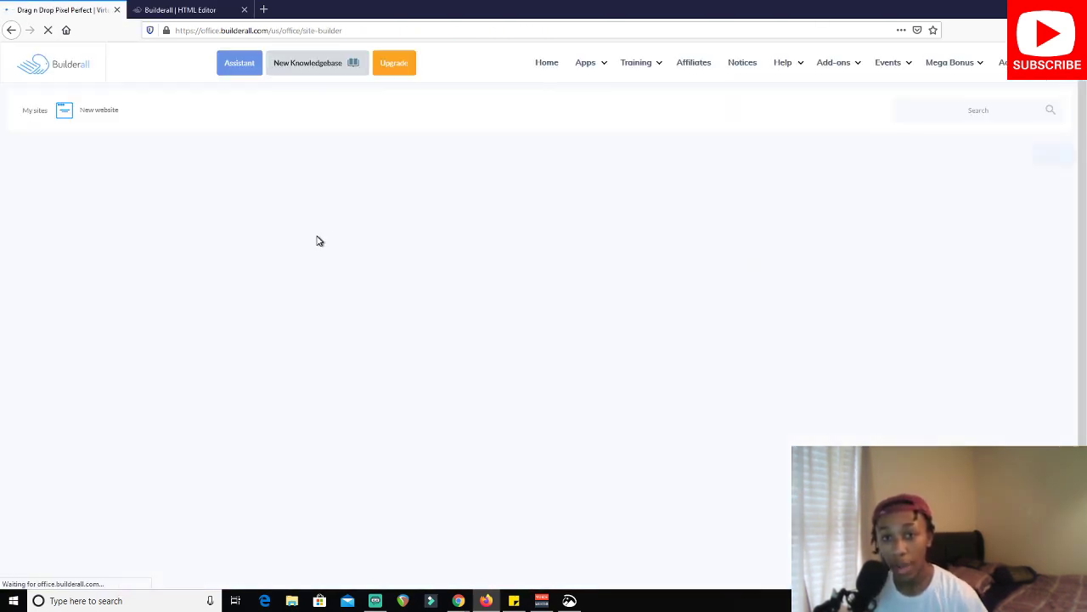
click(73, 287)
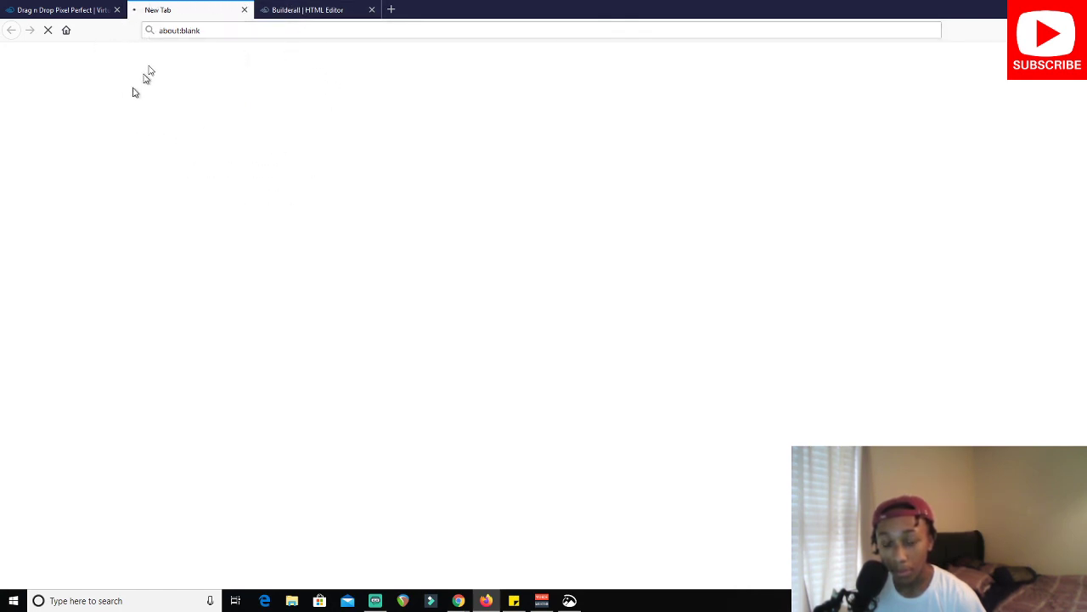
Return to the site list and activate SSL for freefromdiabetes.tk
click(81, 10)
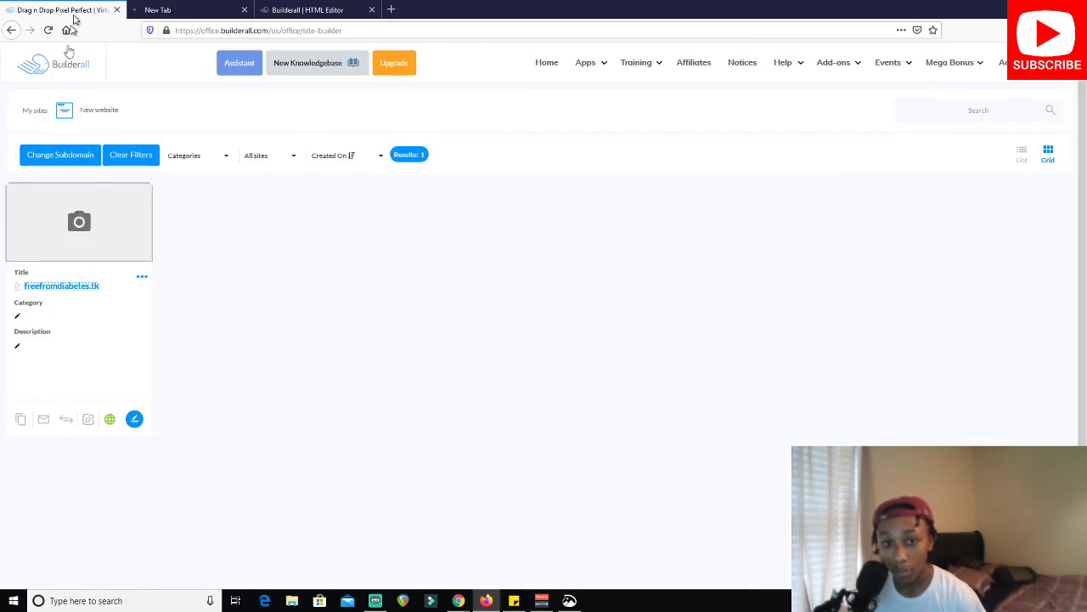
click(141, 277)
click(121, 301)
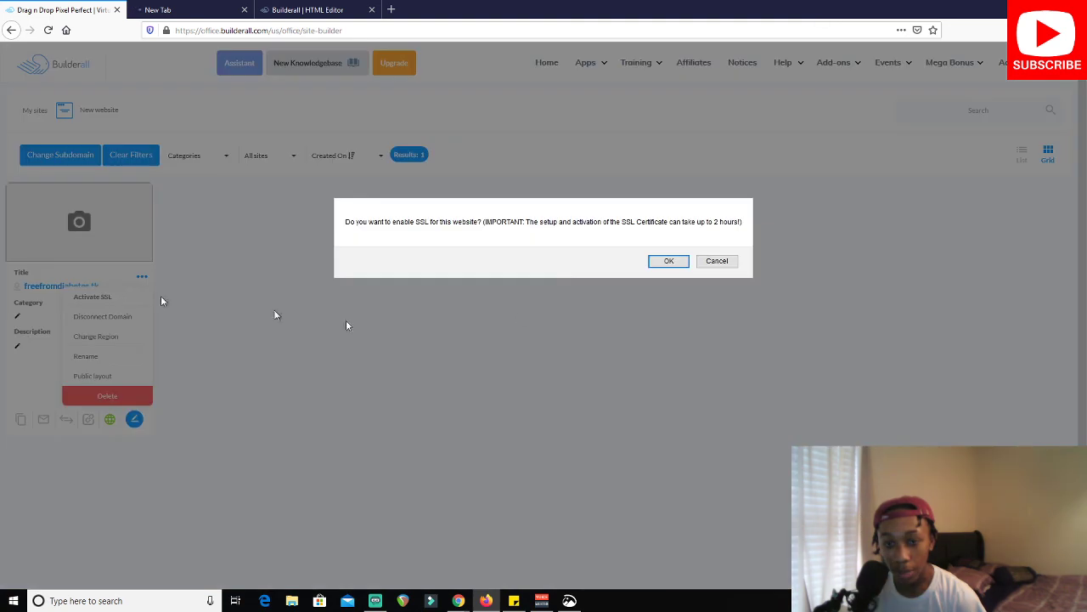
click(672, 266)
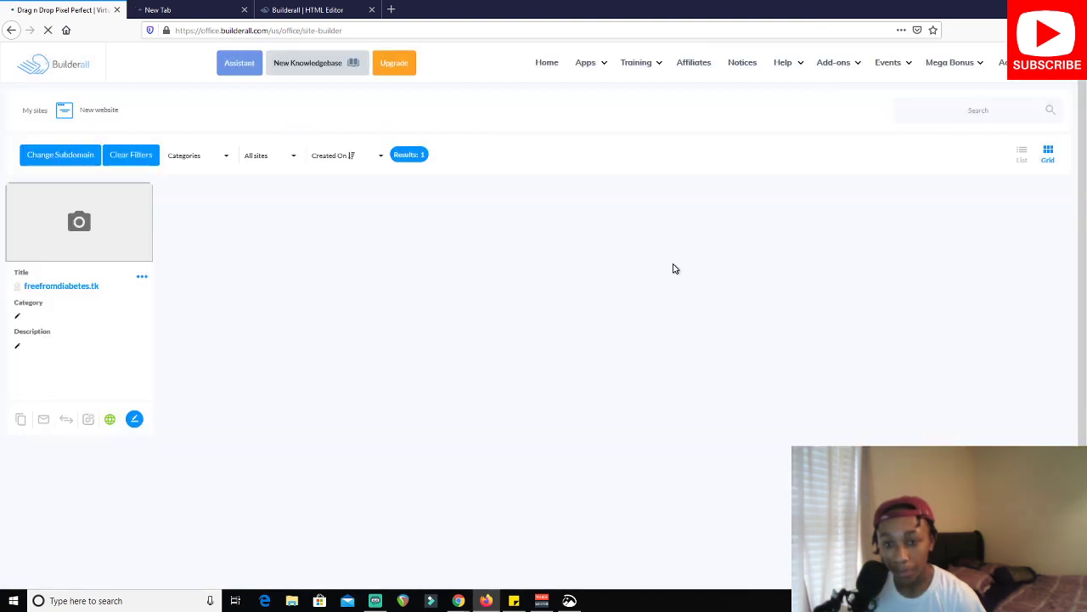
Check the live page of freefromdiabetes.tk and retry loading it
click(167, 12)
click(690, 418)
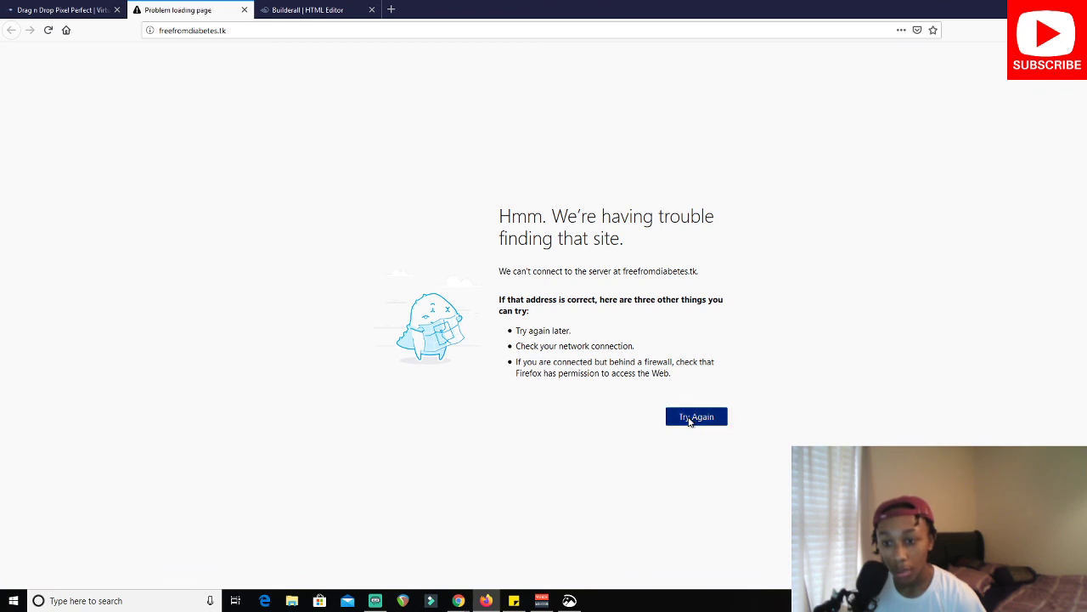
Return to the site list and bring up the overview of available Builderall apps
click(77, 8)
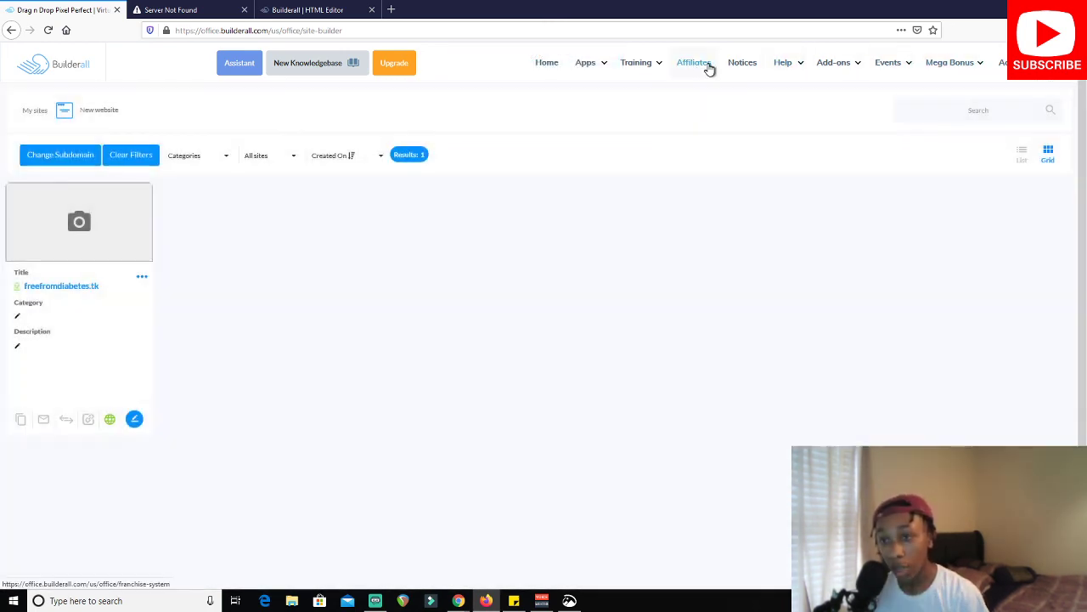
mouse_move(578, 59)
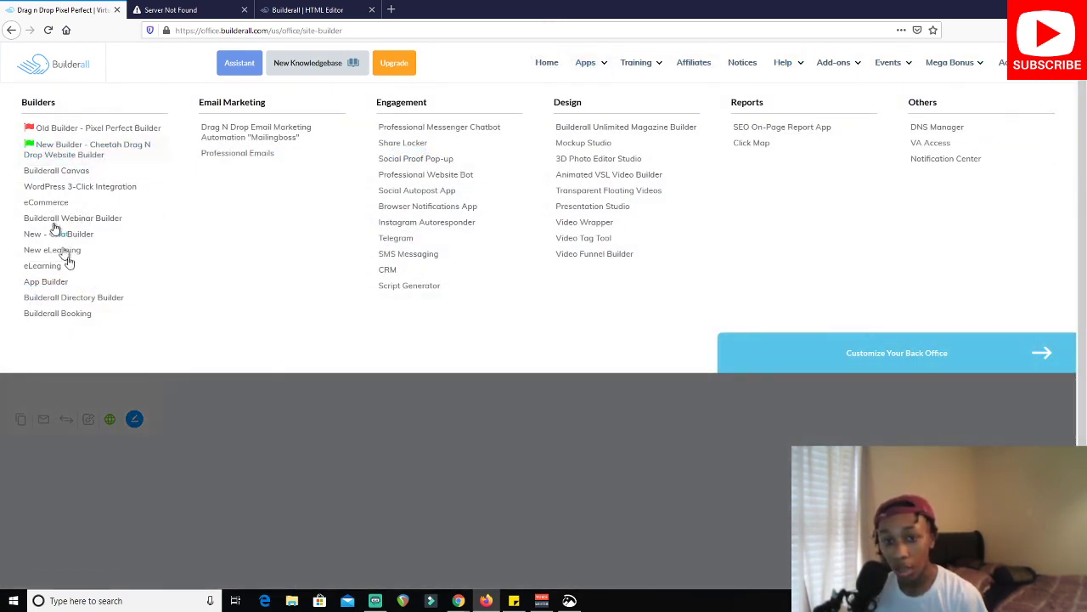